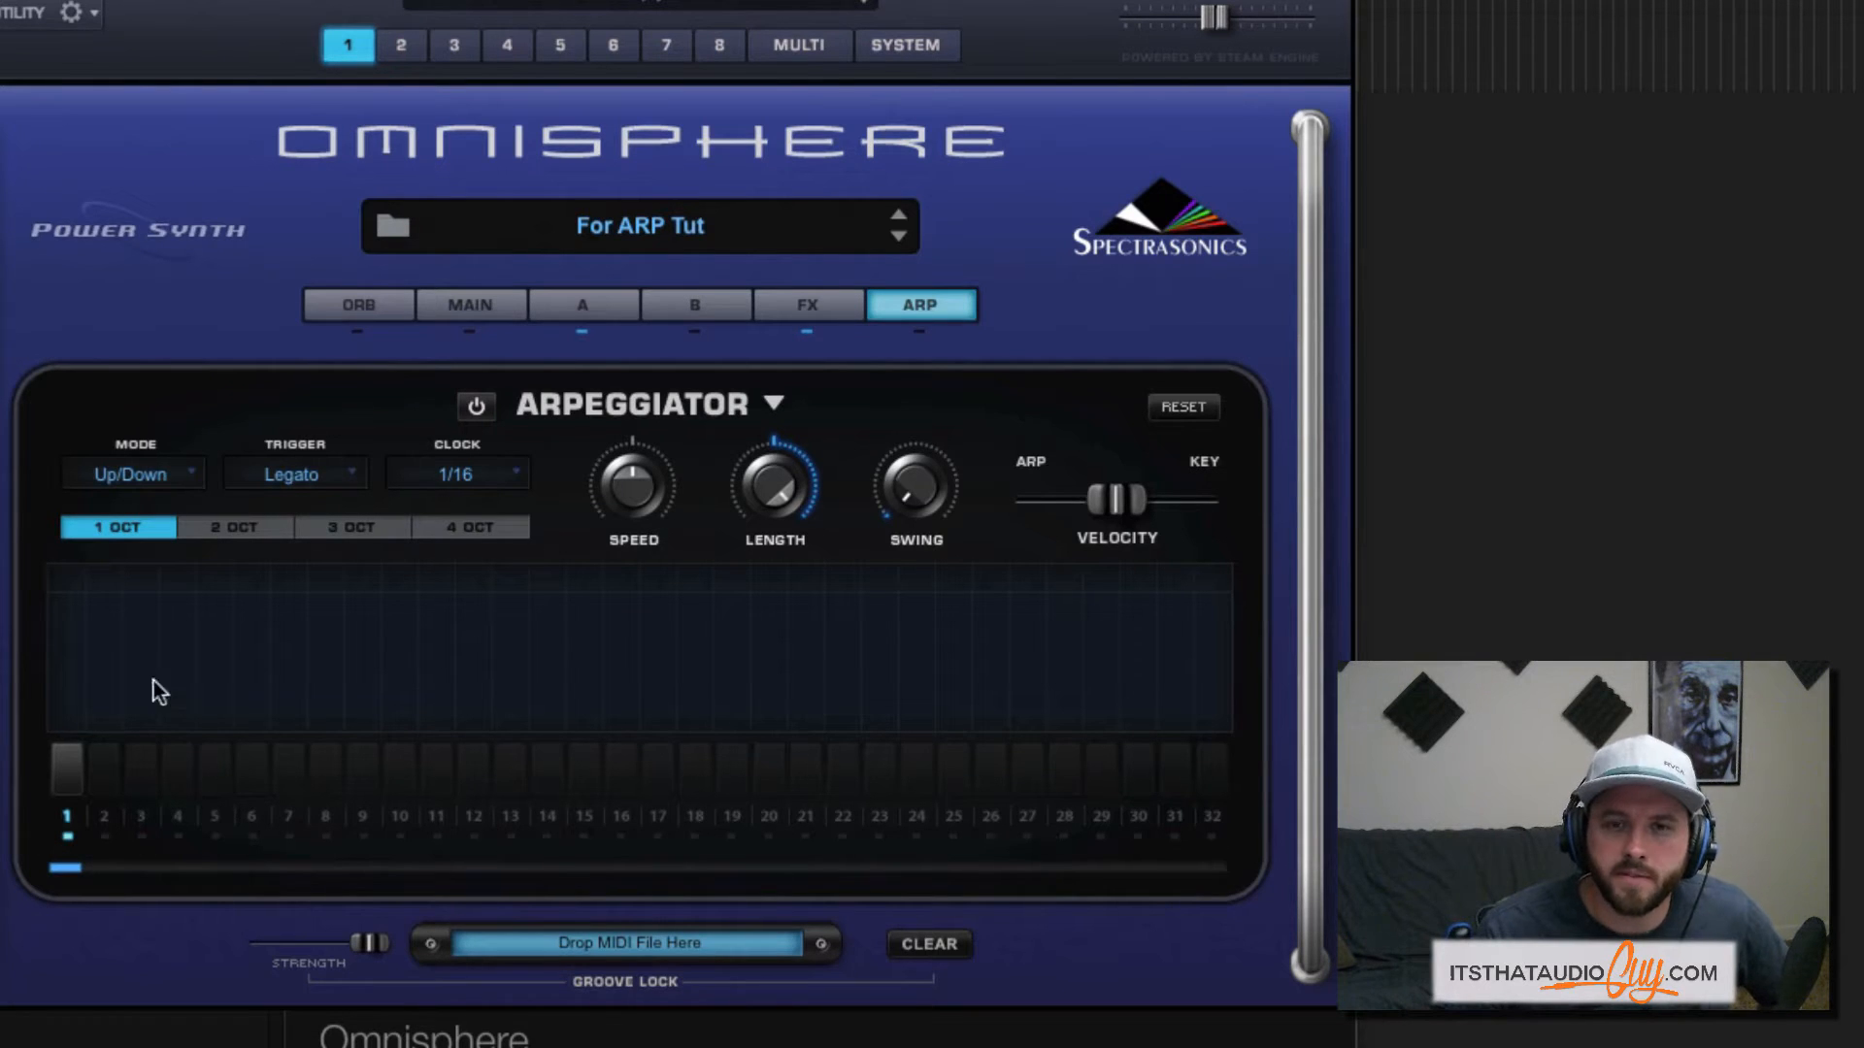
- Set the arpeggiator clock to 1/16 and turn the arpeggiator on
click(510, 482)
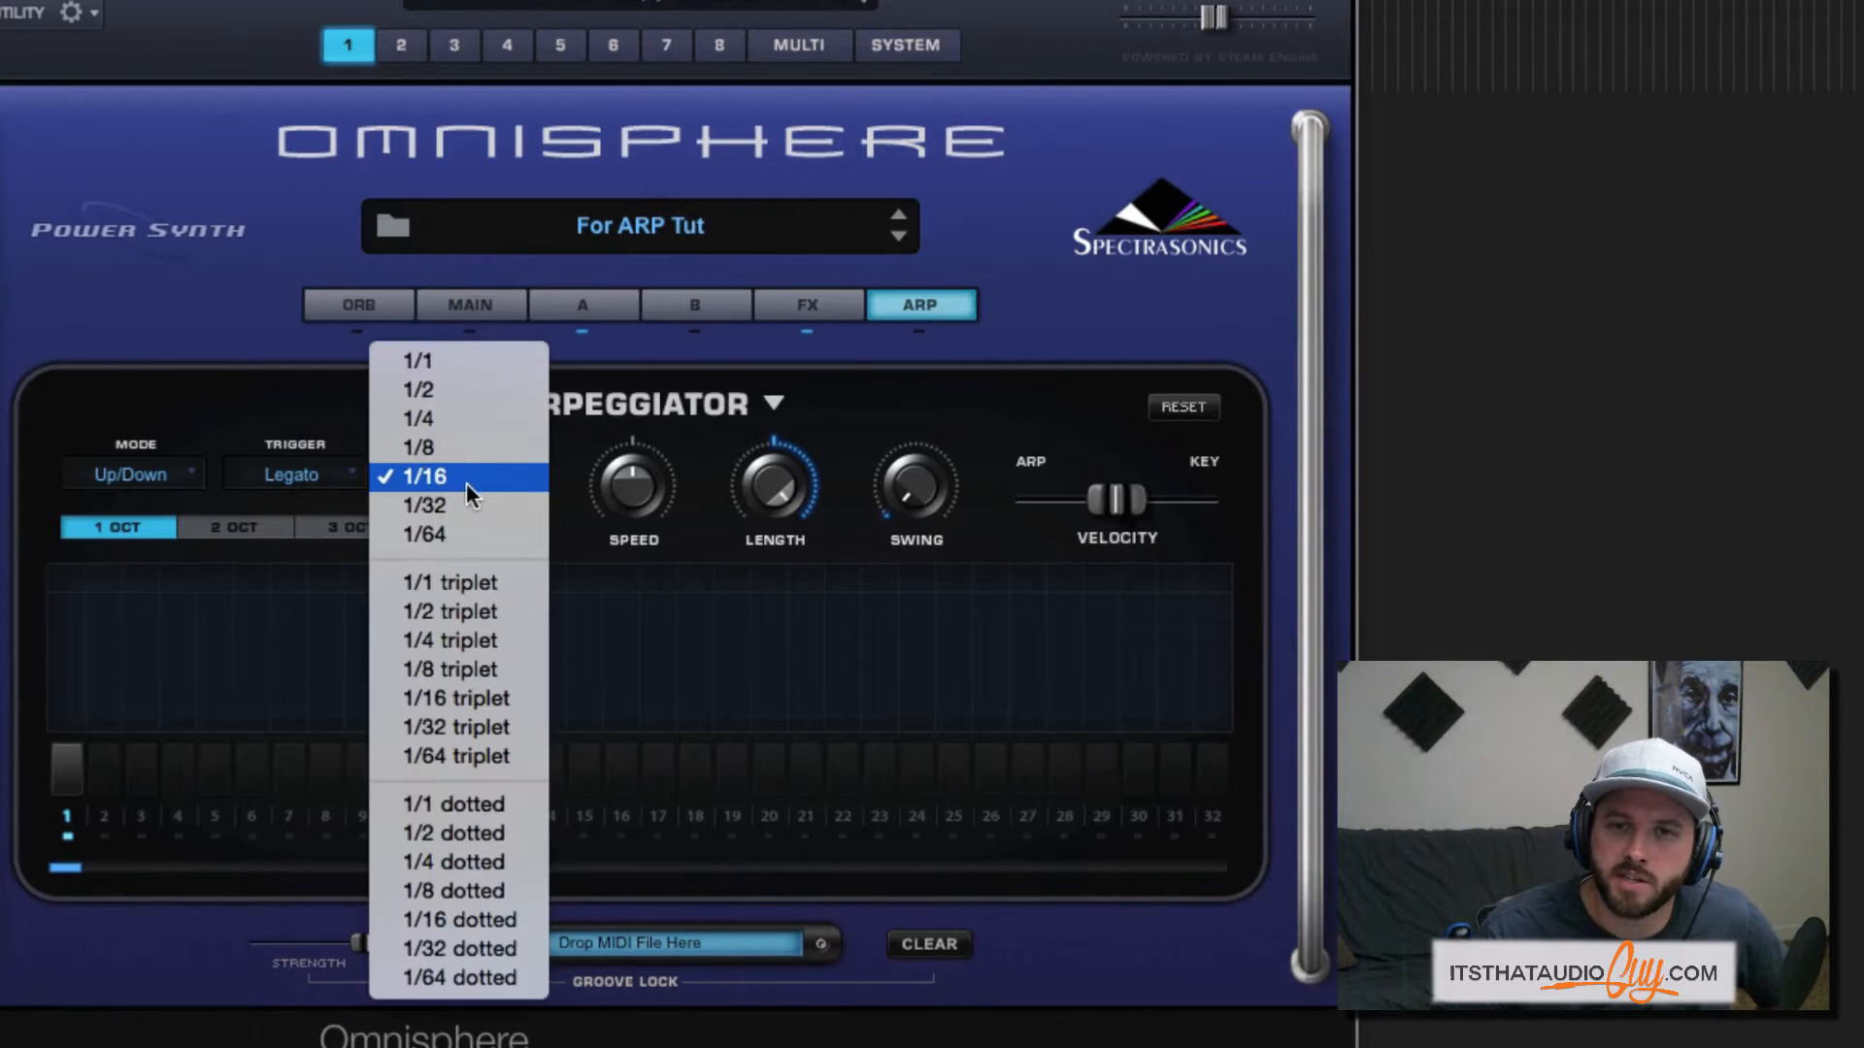
click(467, 478)
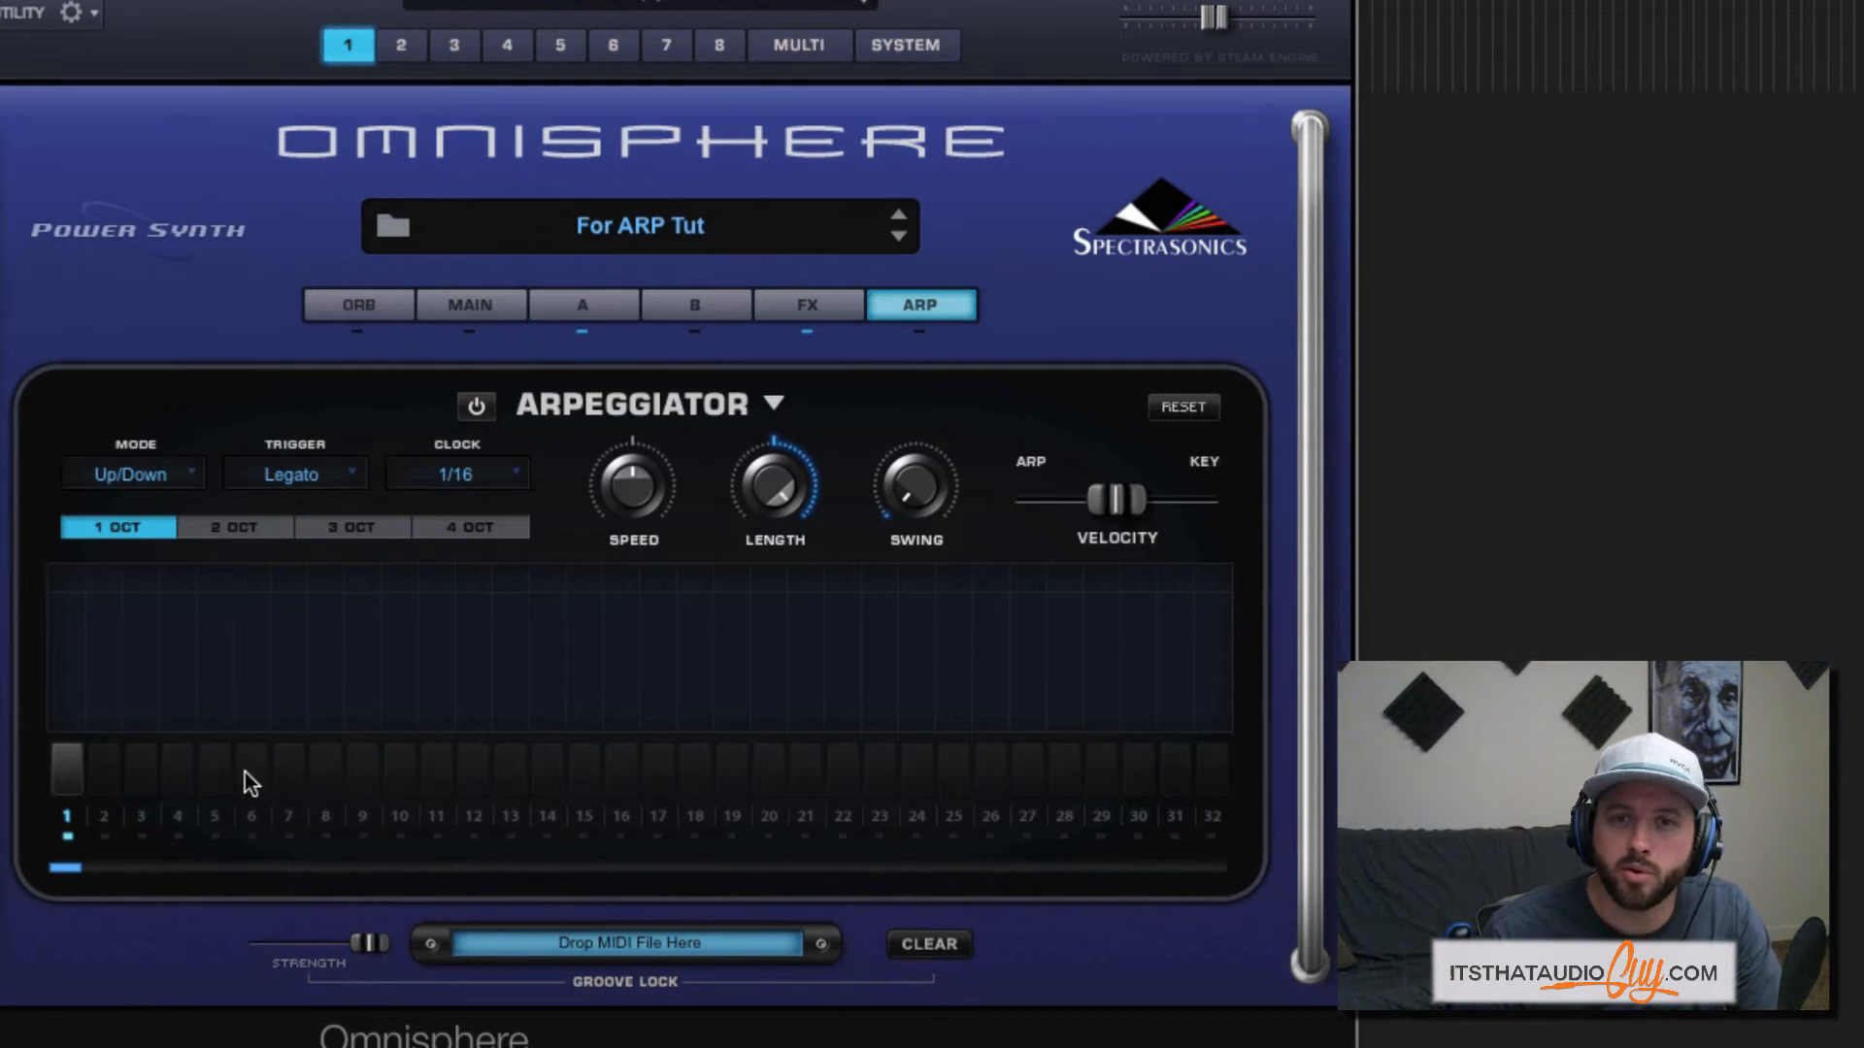
click(477, 408)
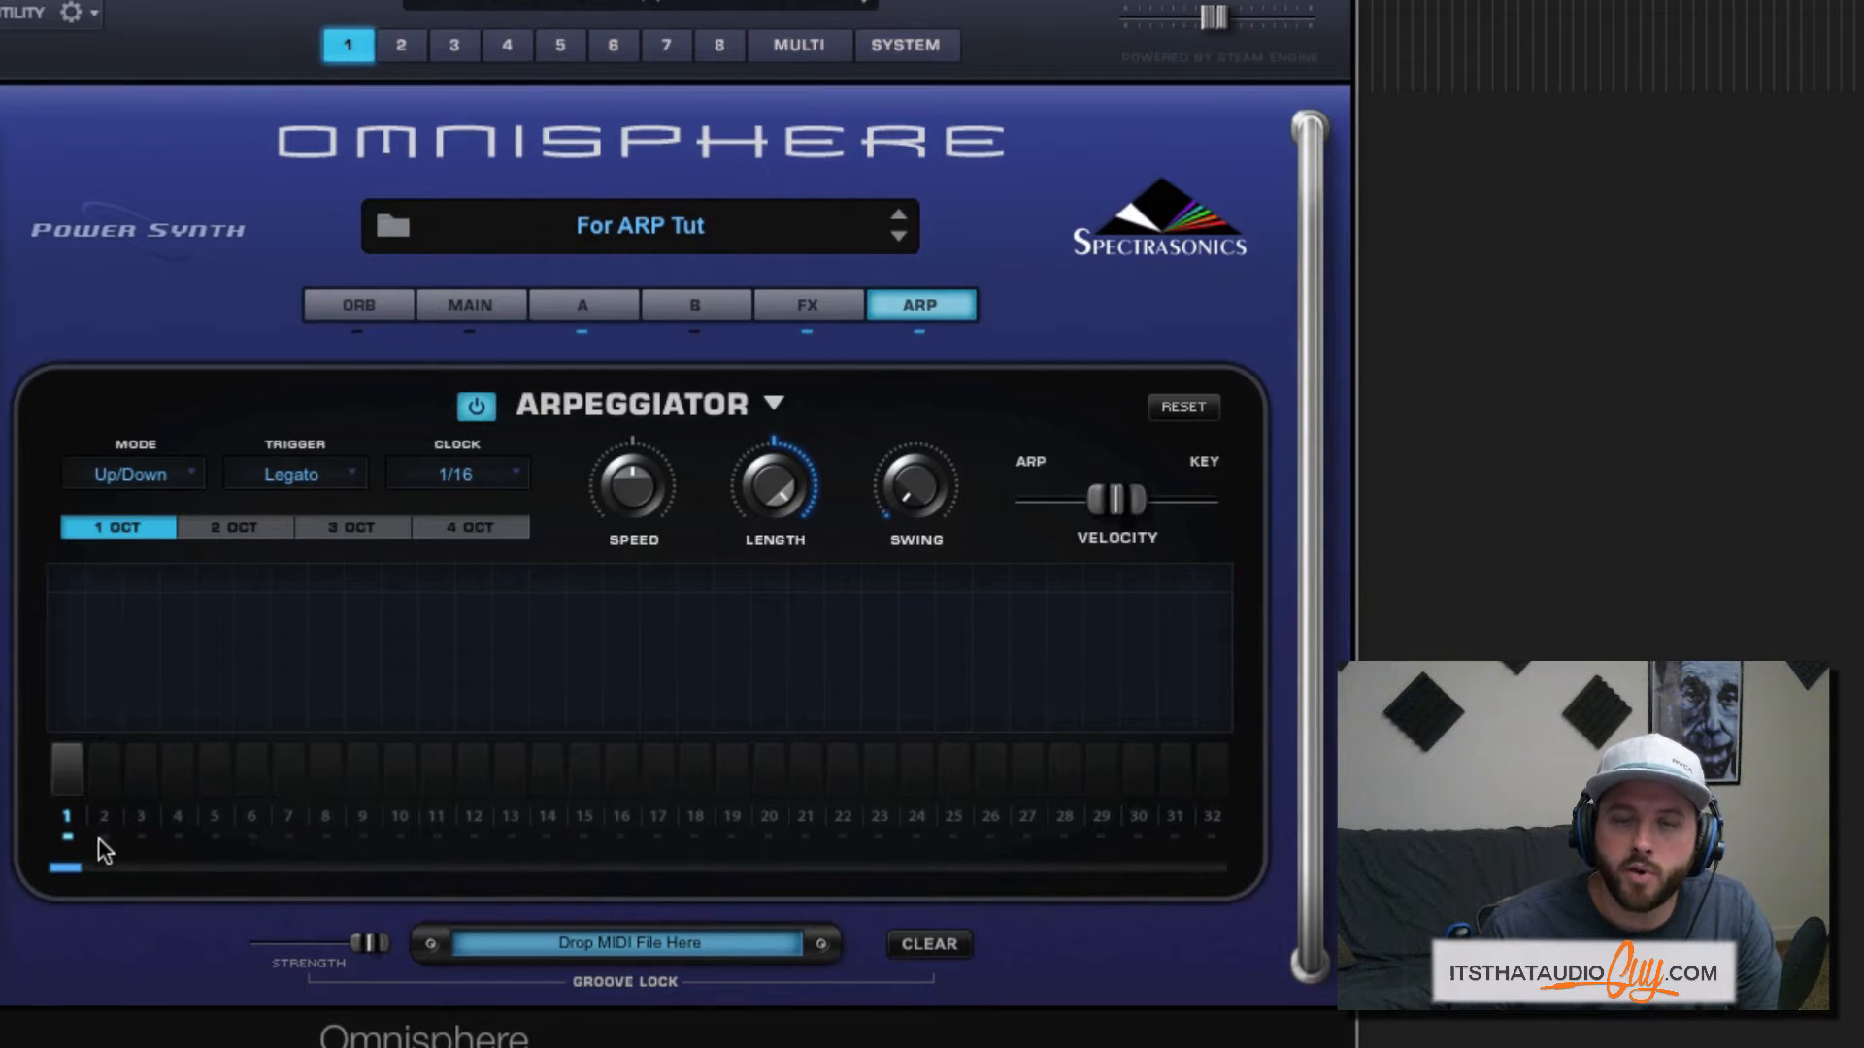
- Extend the arpeggiator pattern to 12 steps and activate steps 1, 2, 5, 7, 10 and 12
click(69, 773)
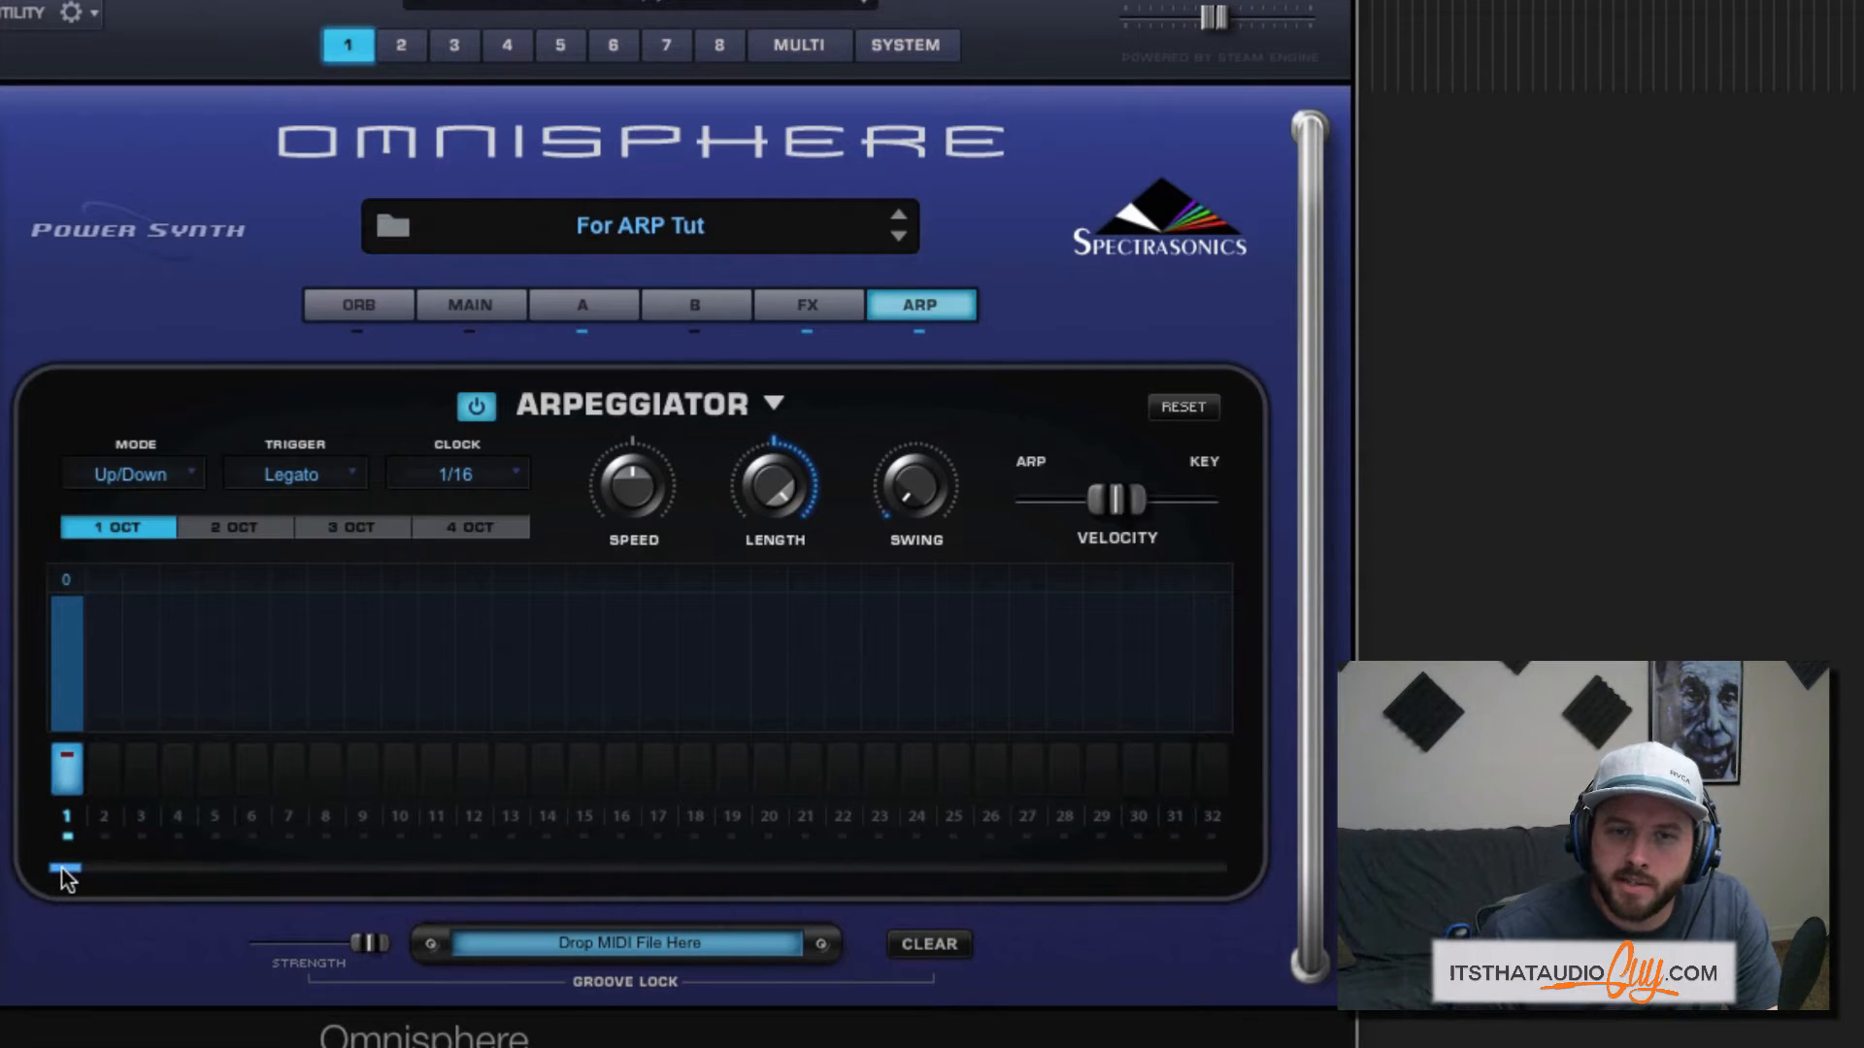
drag(65, 869, 460, 873)
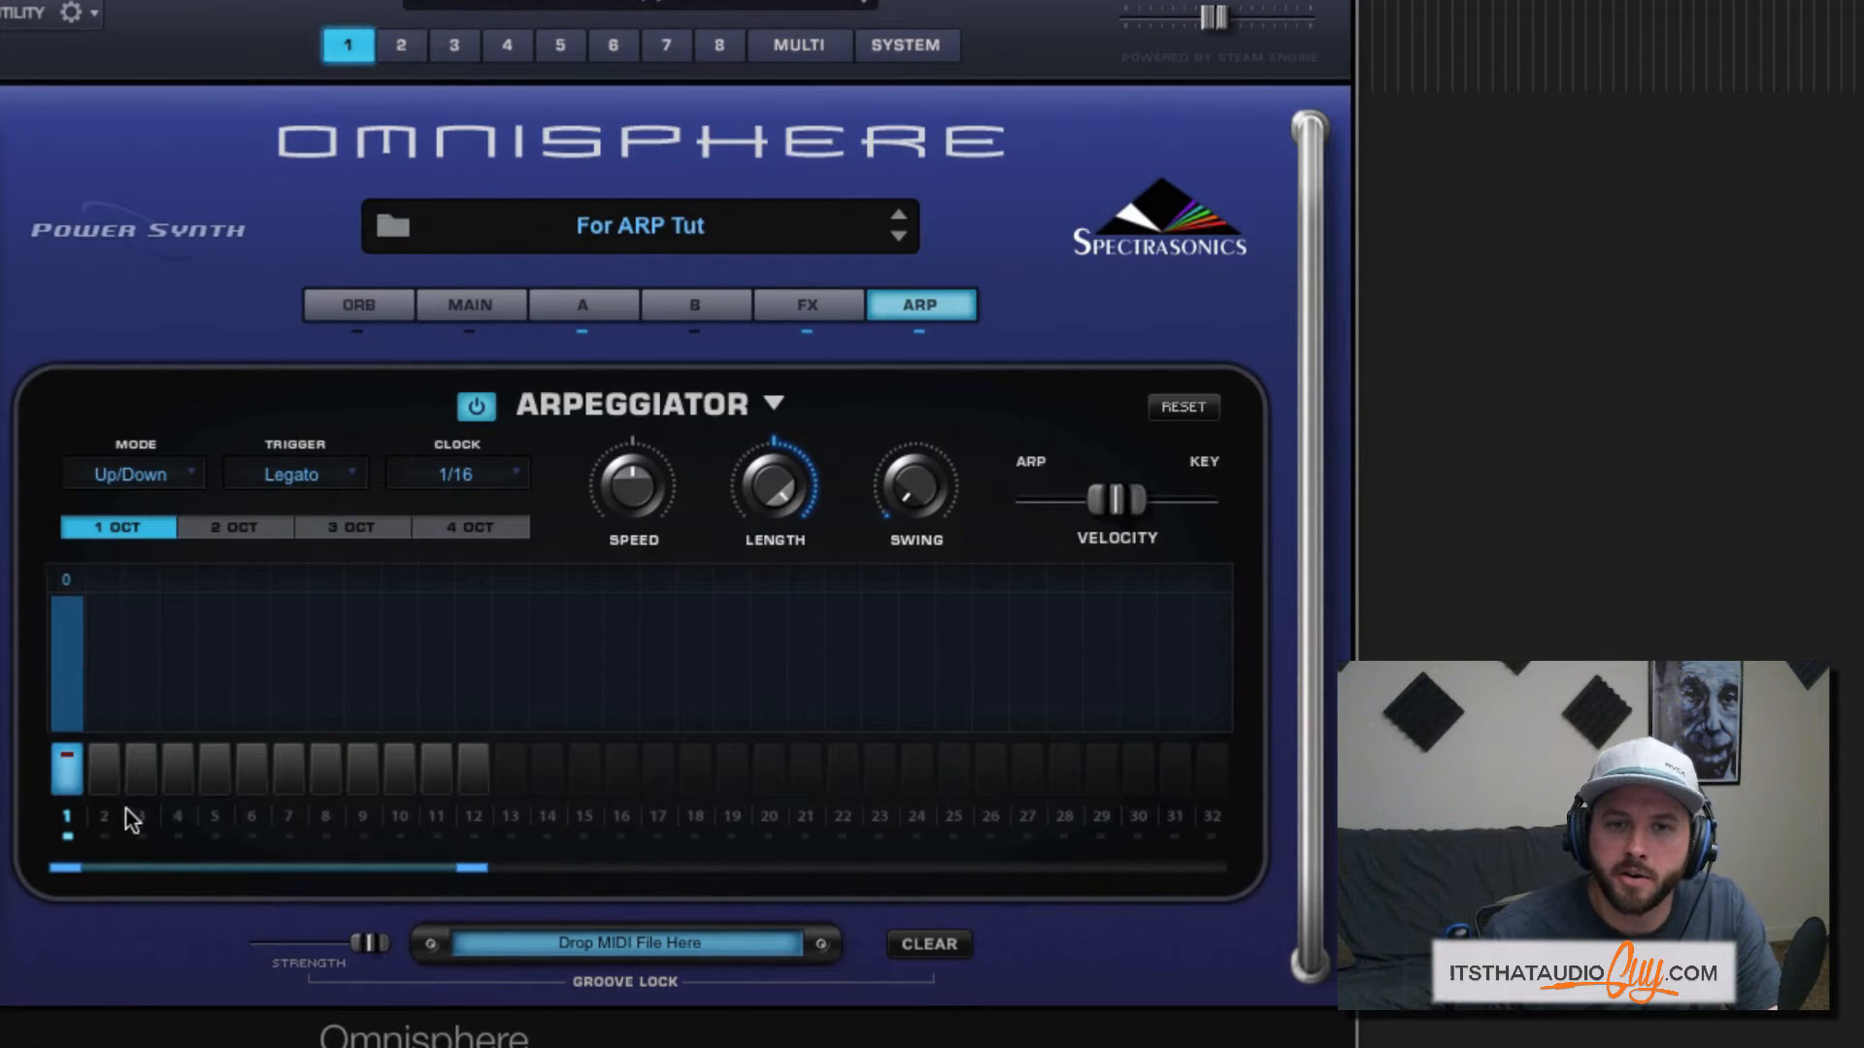
click(104, 771)
click(215, 775)
click(291, 780)
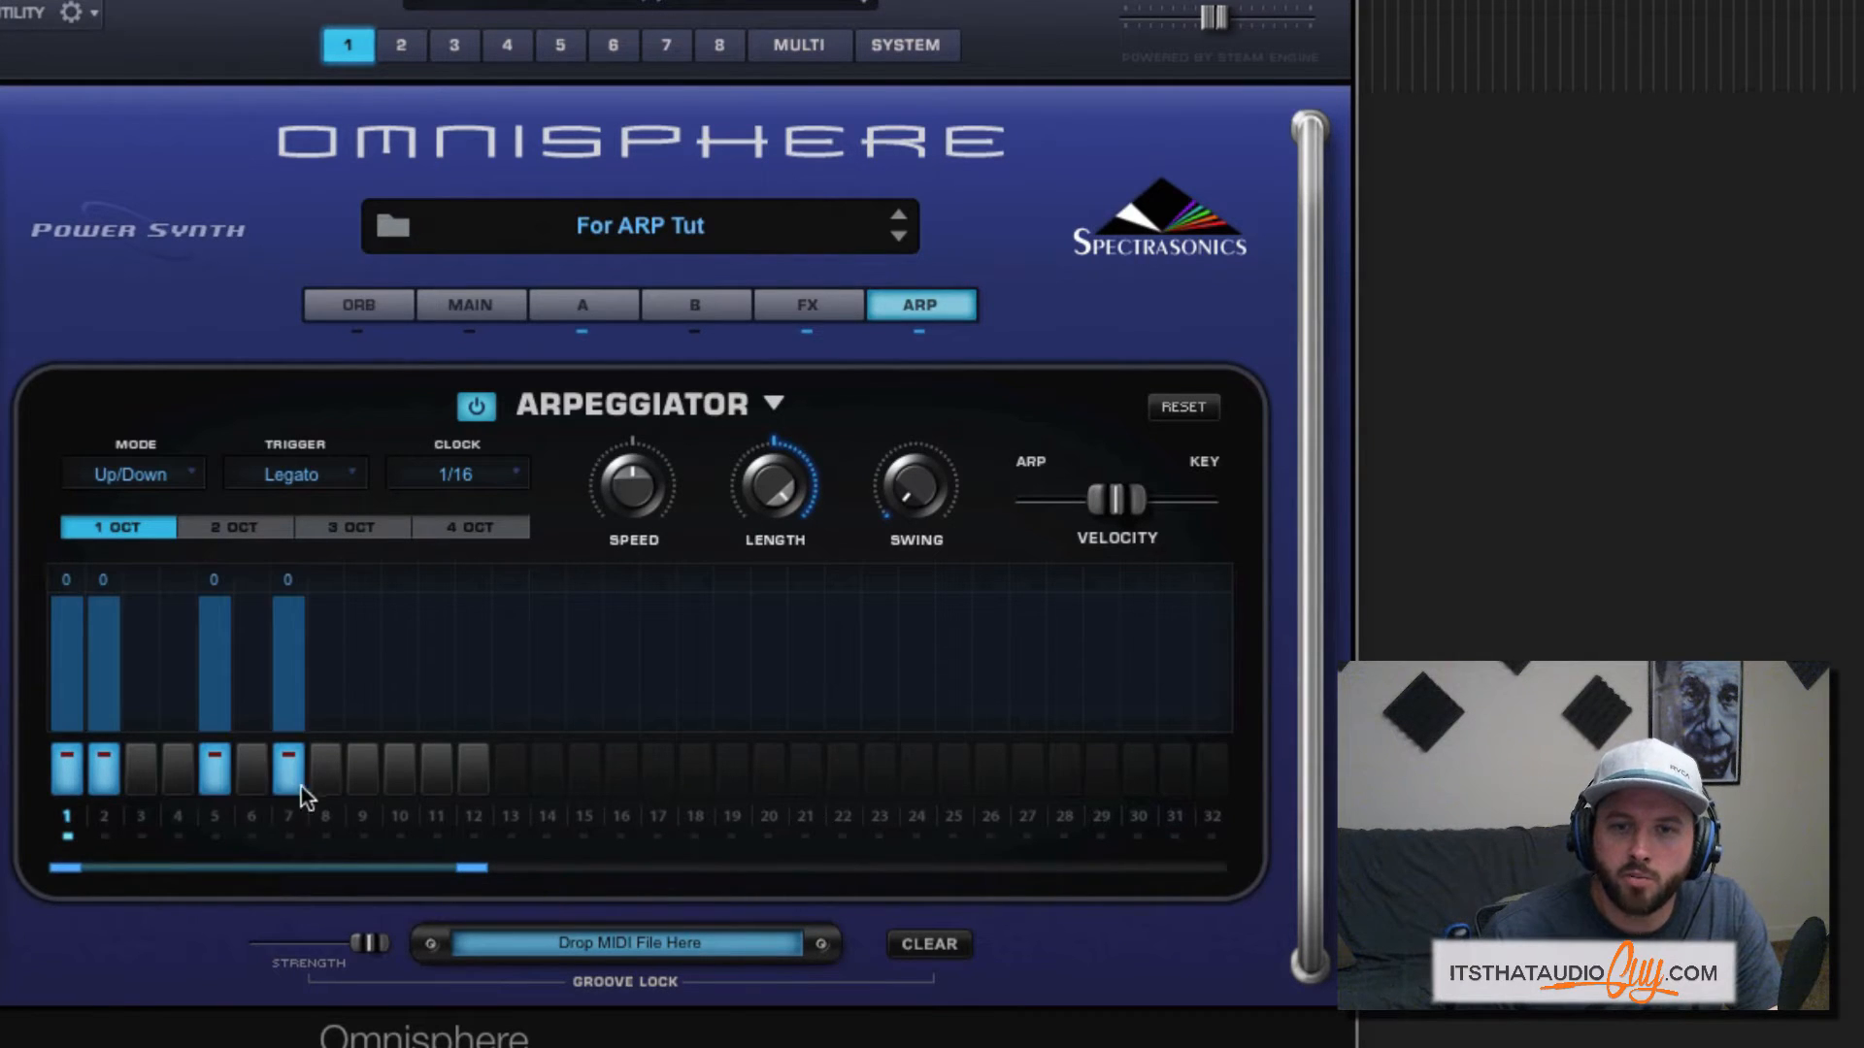
click(399, 771)
click(470, 776)
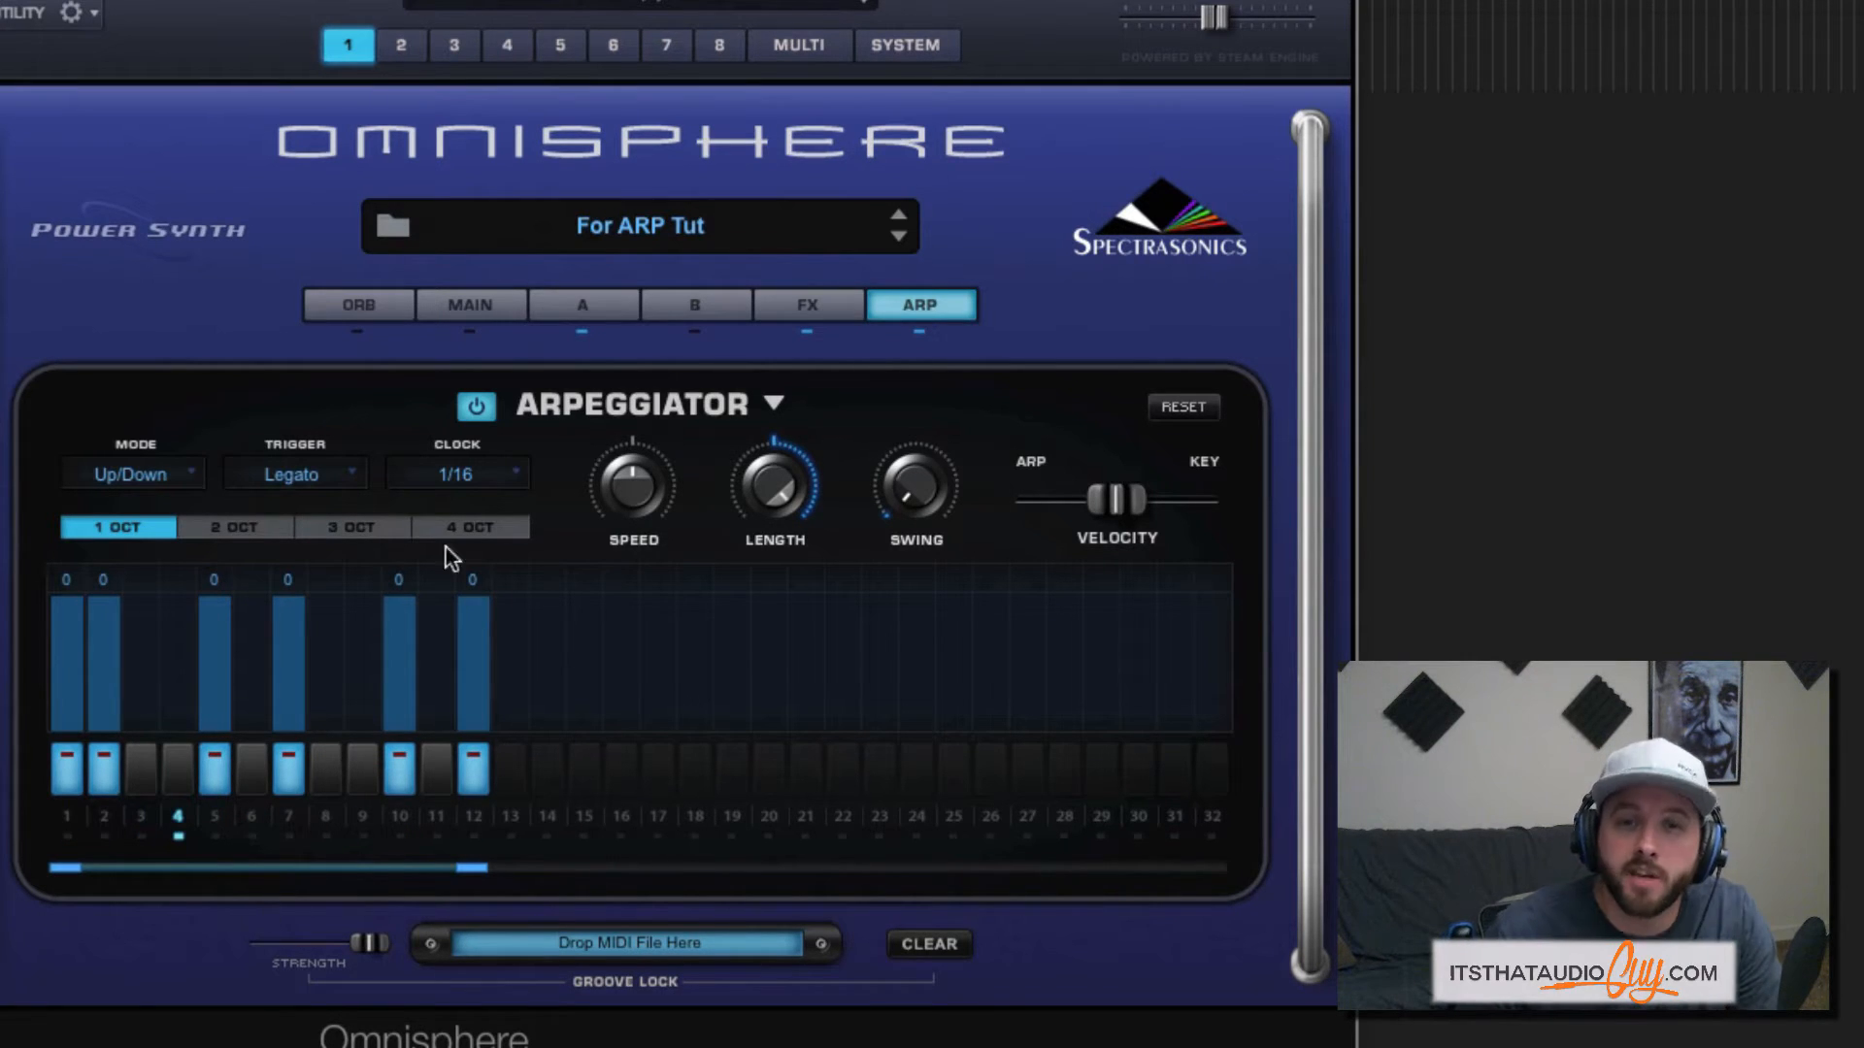
- Try the arpeggiator clock at 1/8 and return it to 1/16
click(502, 477)
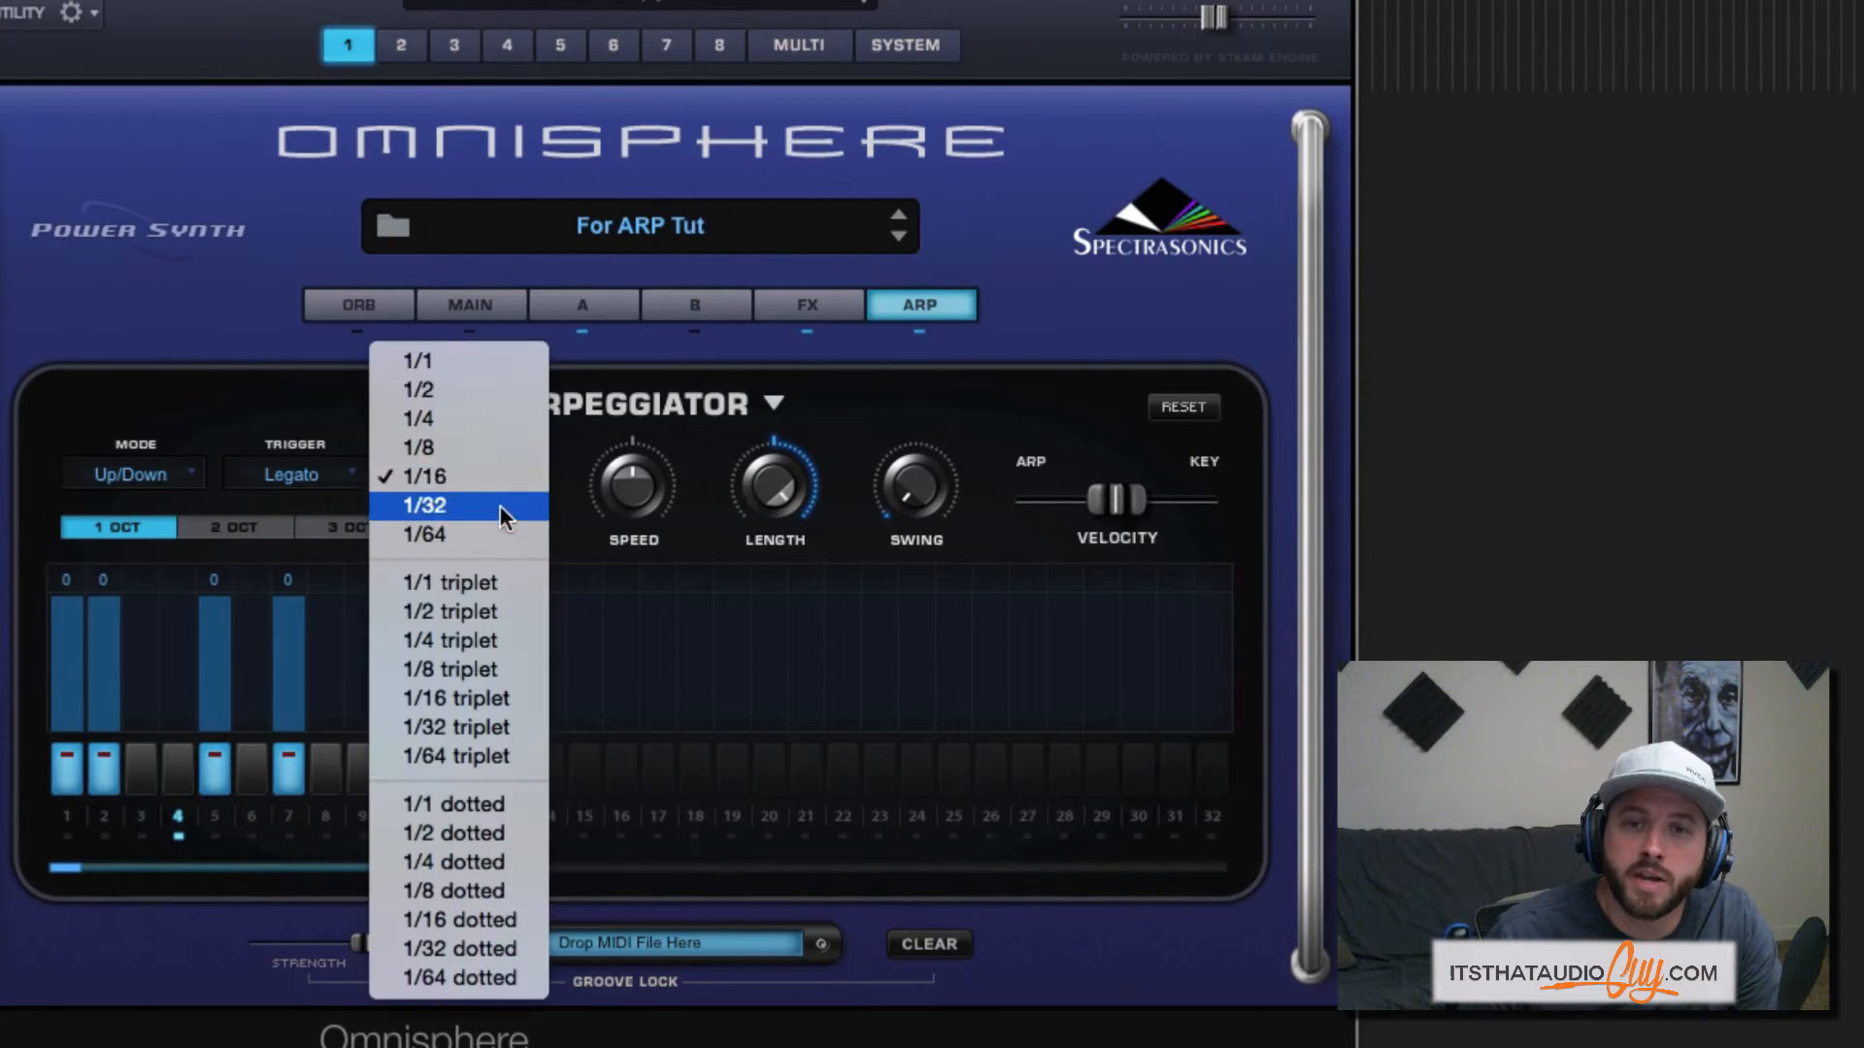
click(456, 447)
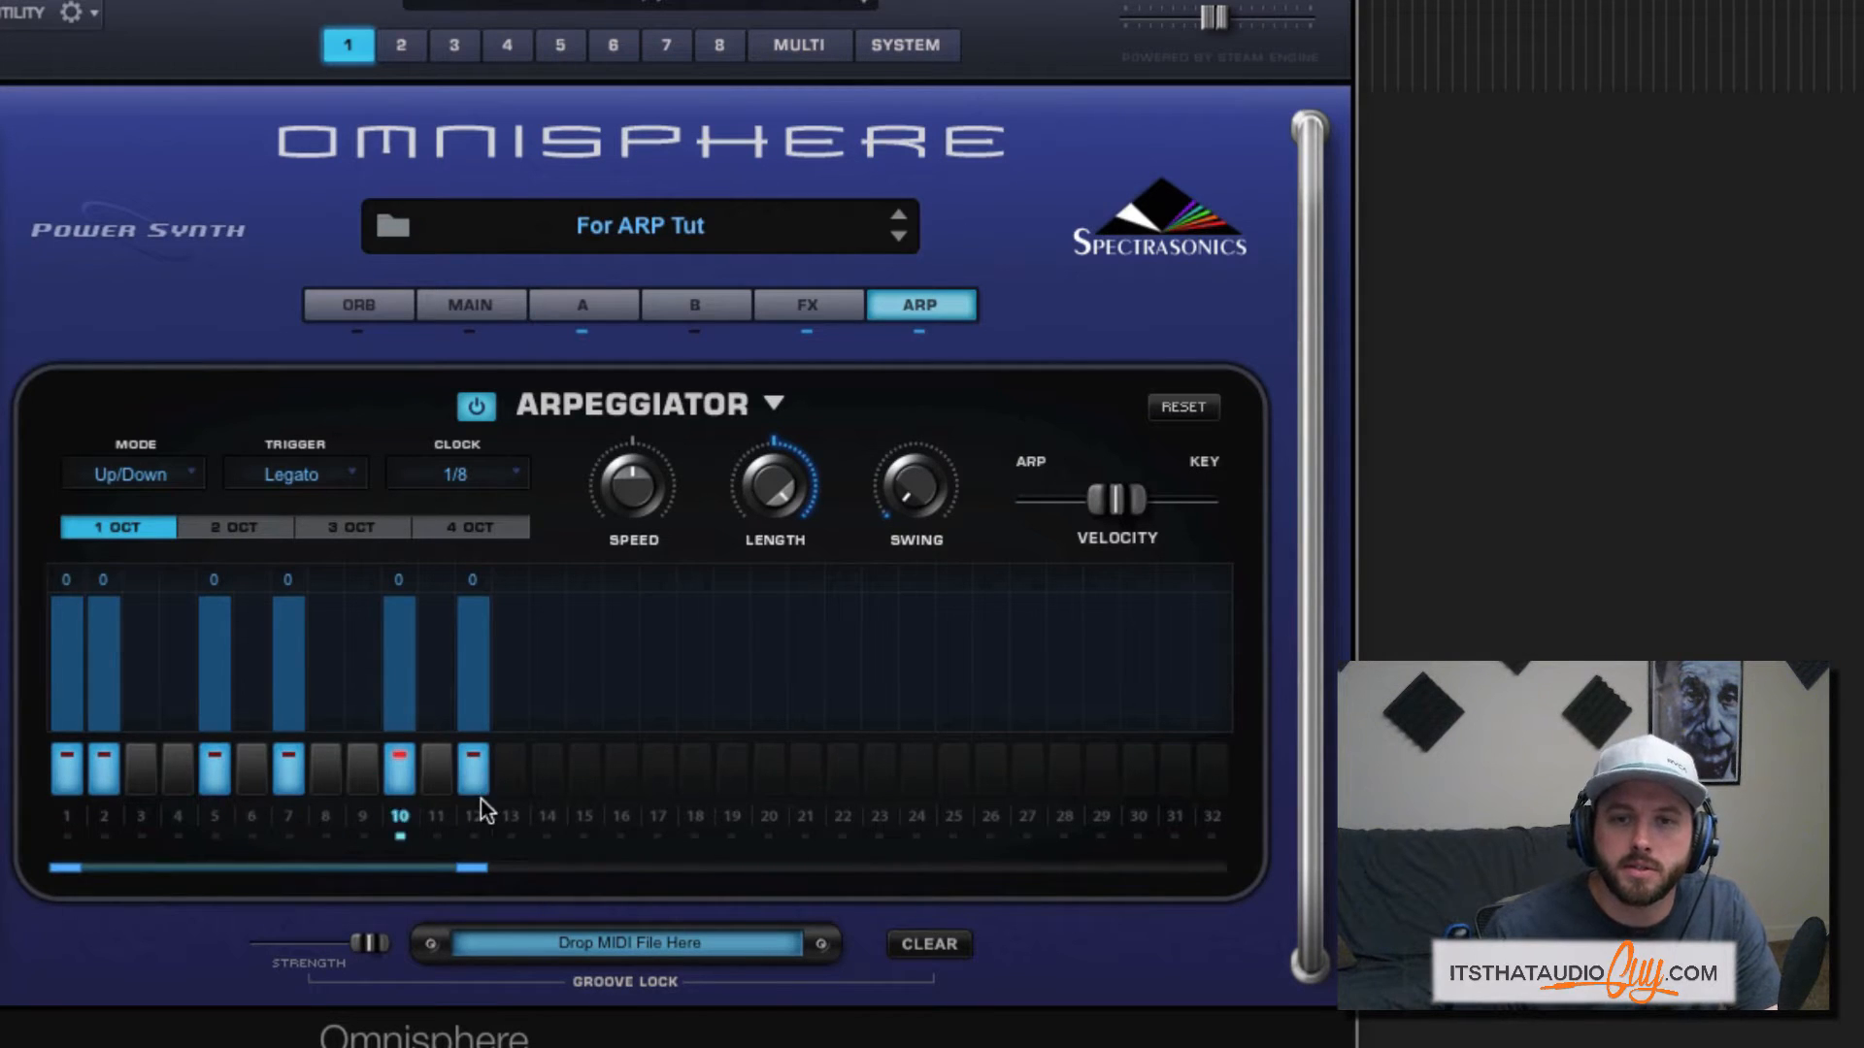
click(486, 470)
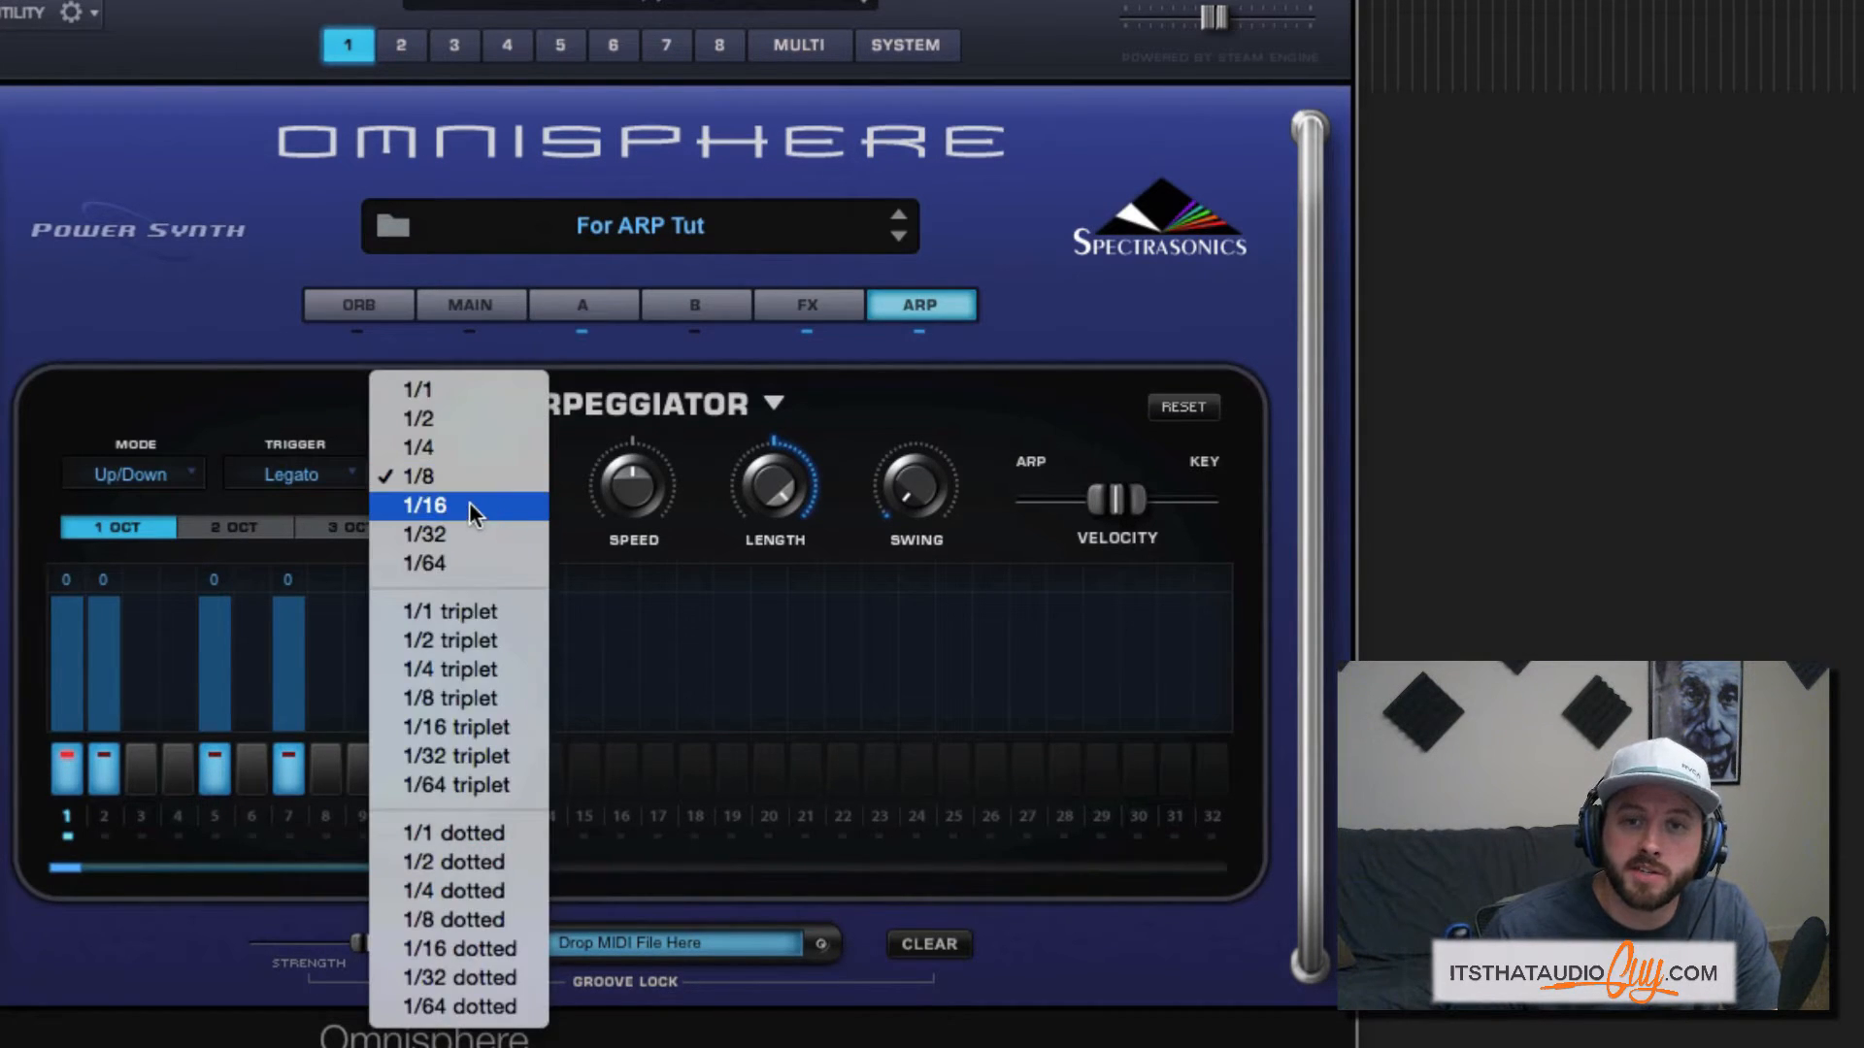
click(469, 506)
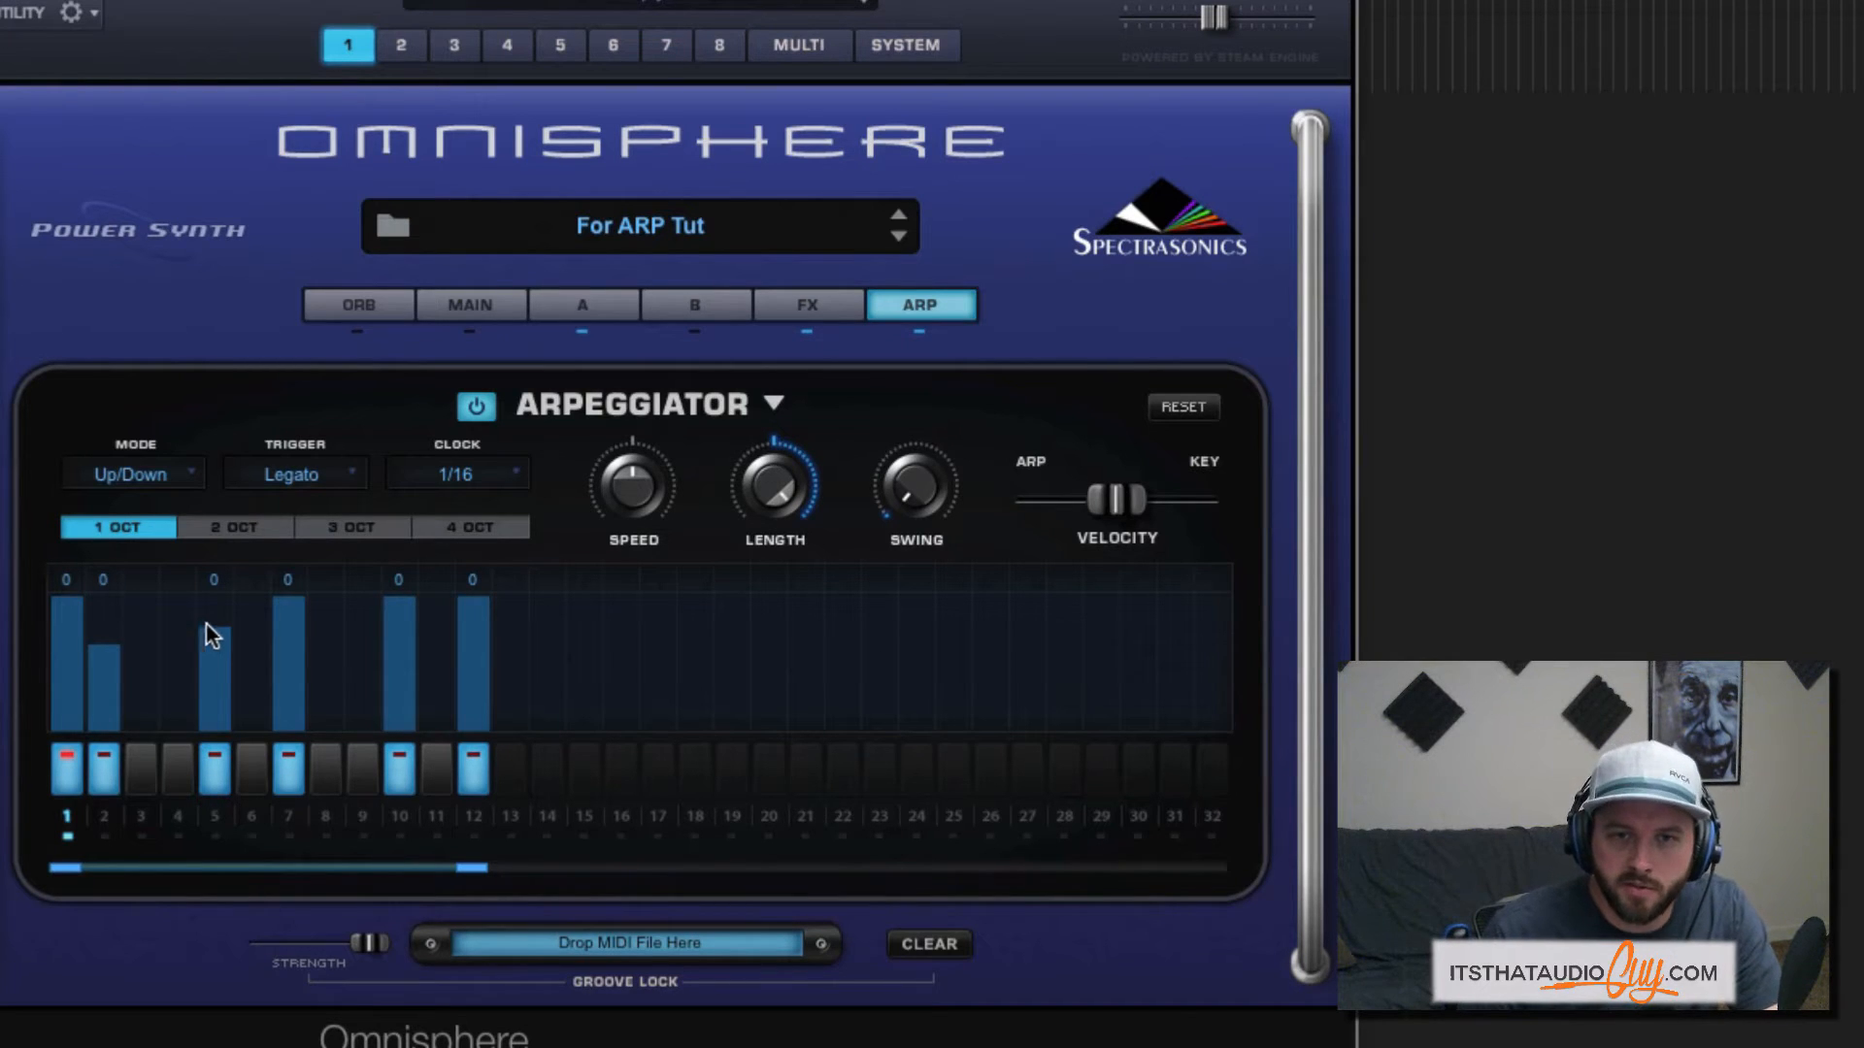
- Lower the velocities of steps 2, 5 and 10 to about a third, and shorten the note of step 7
drag(106, 662, 109, 682)
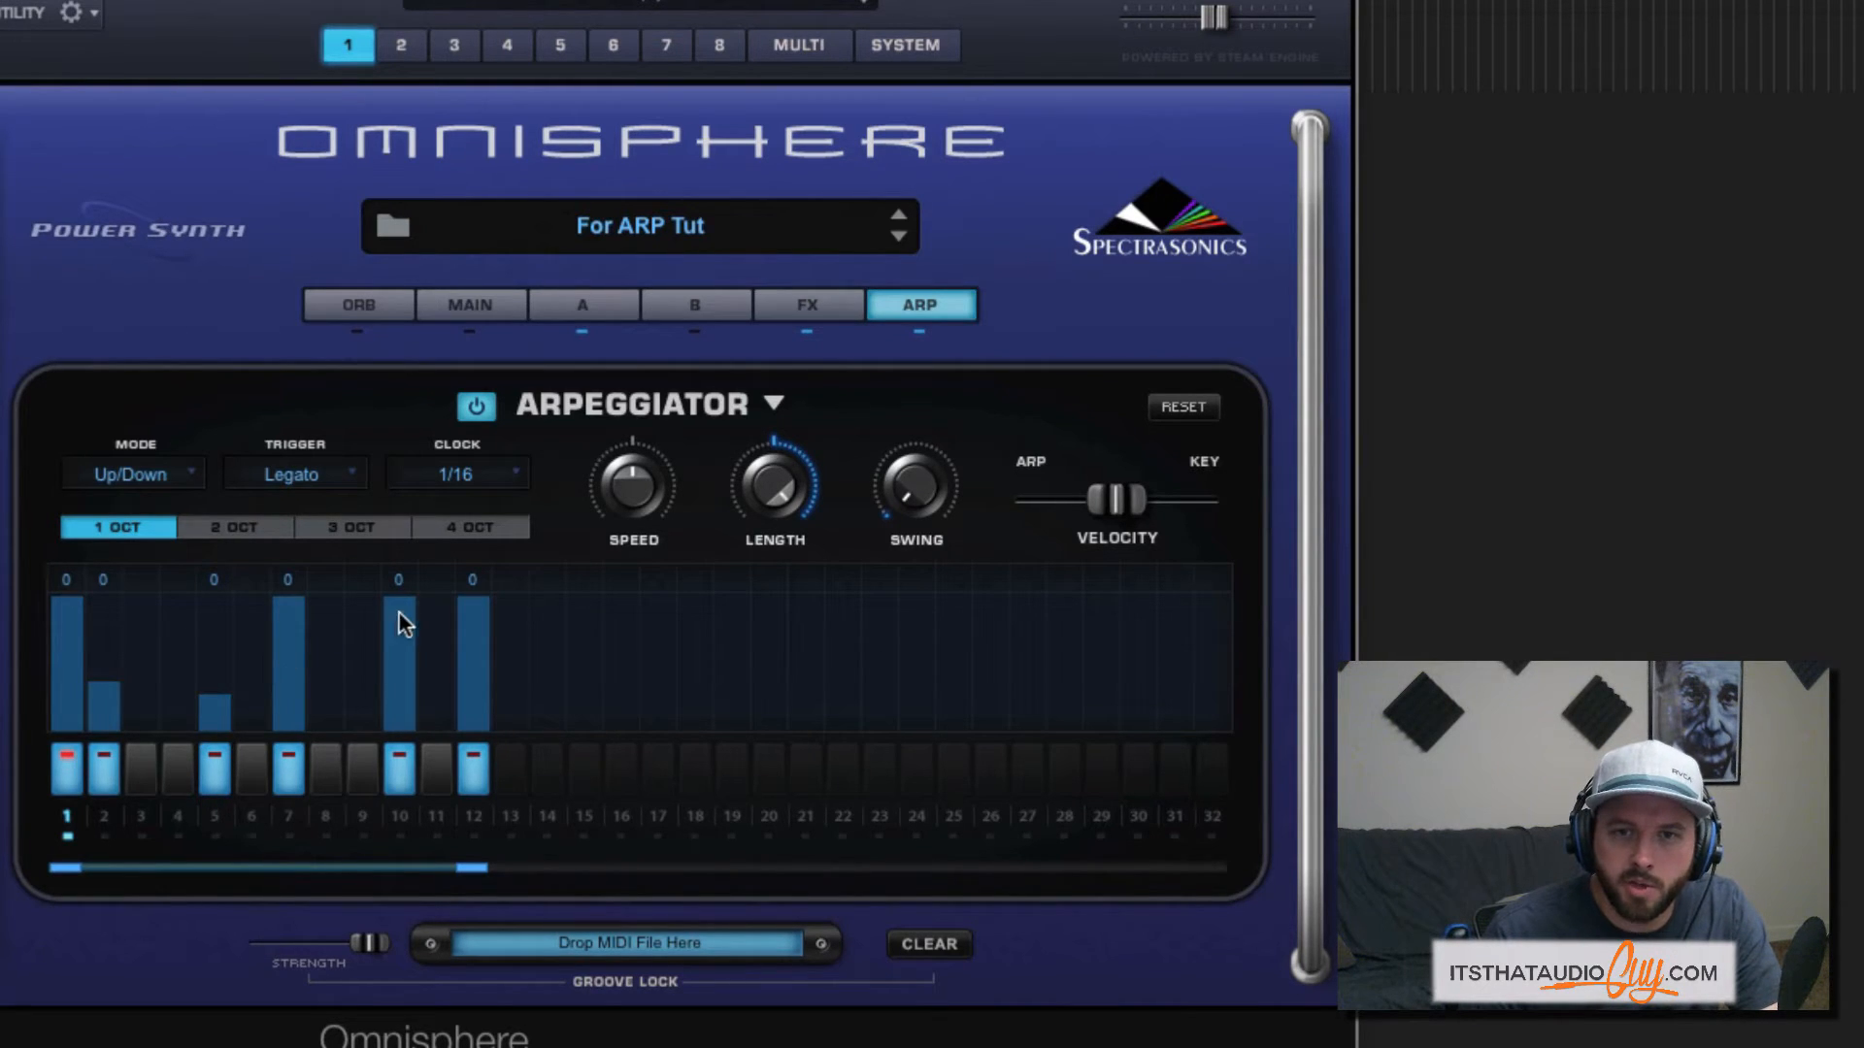
drag(396, 668, 396, 685)
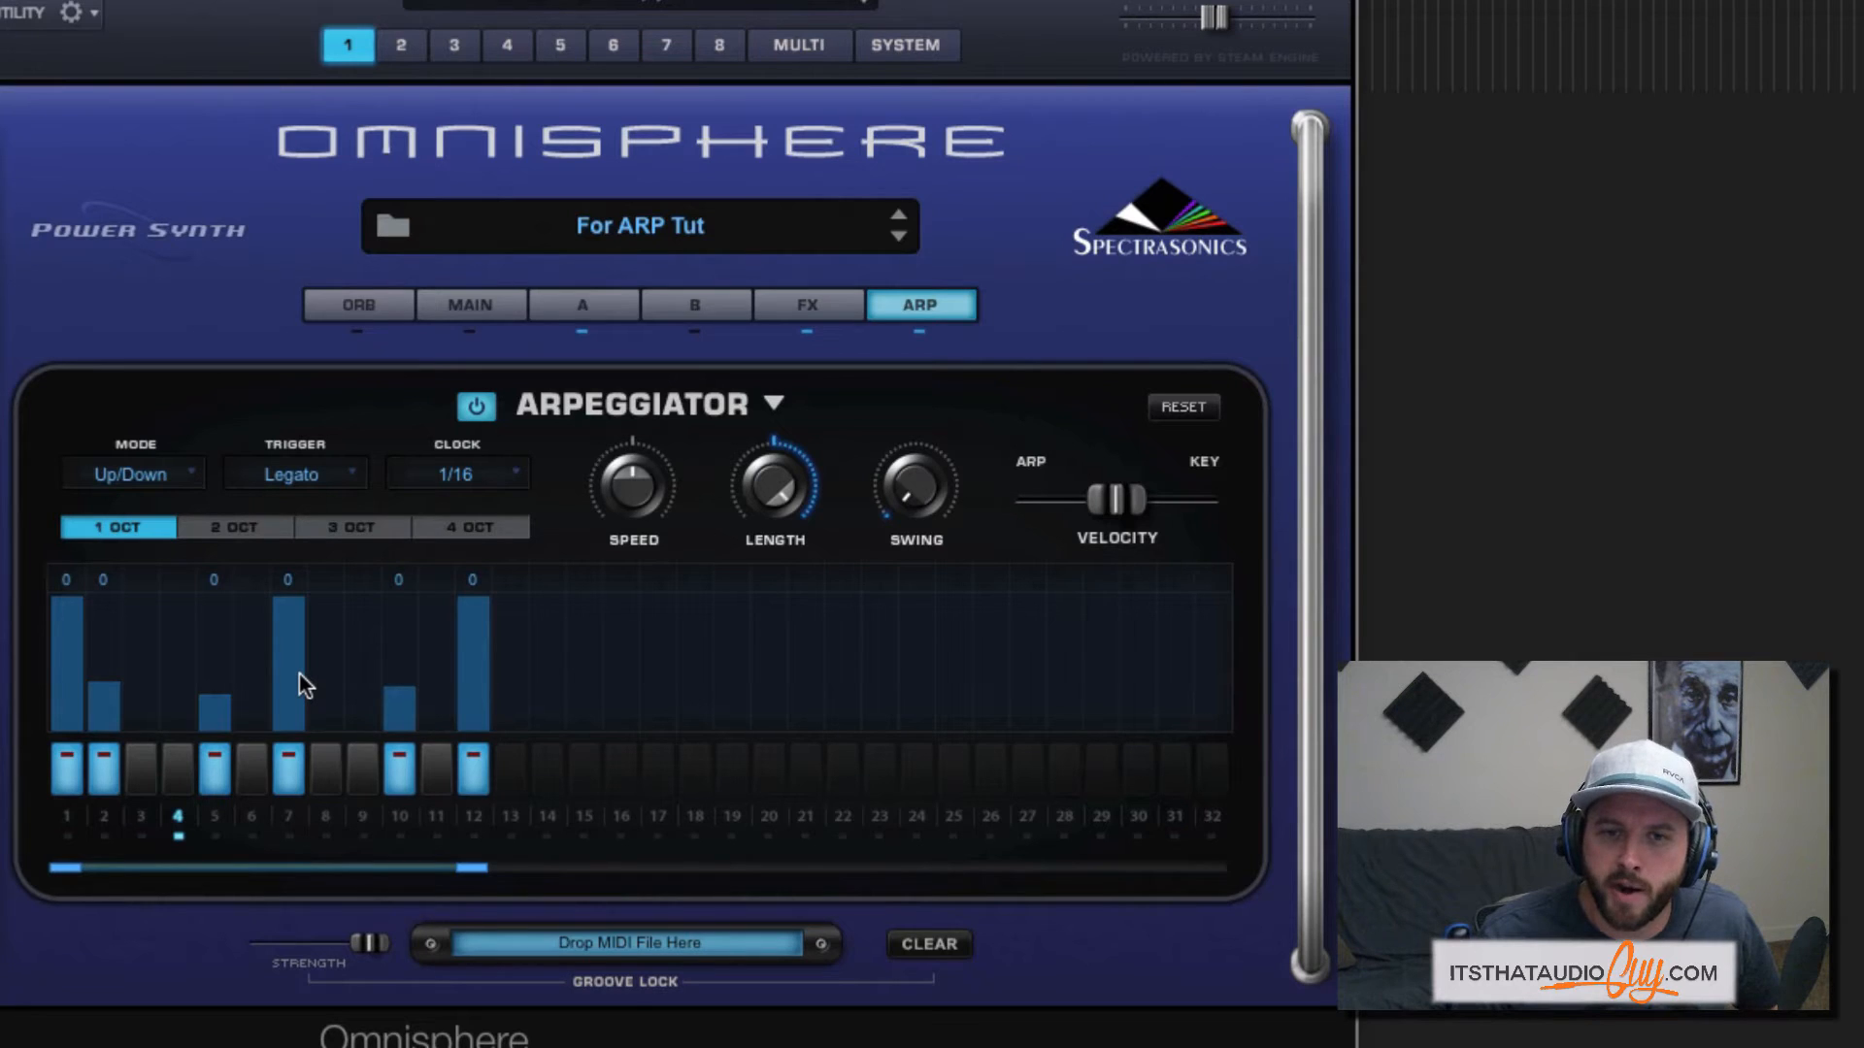
drag(299, 675, 289, 680)
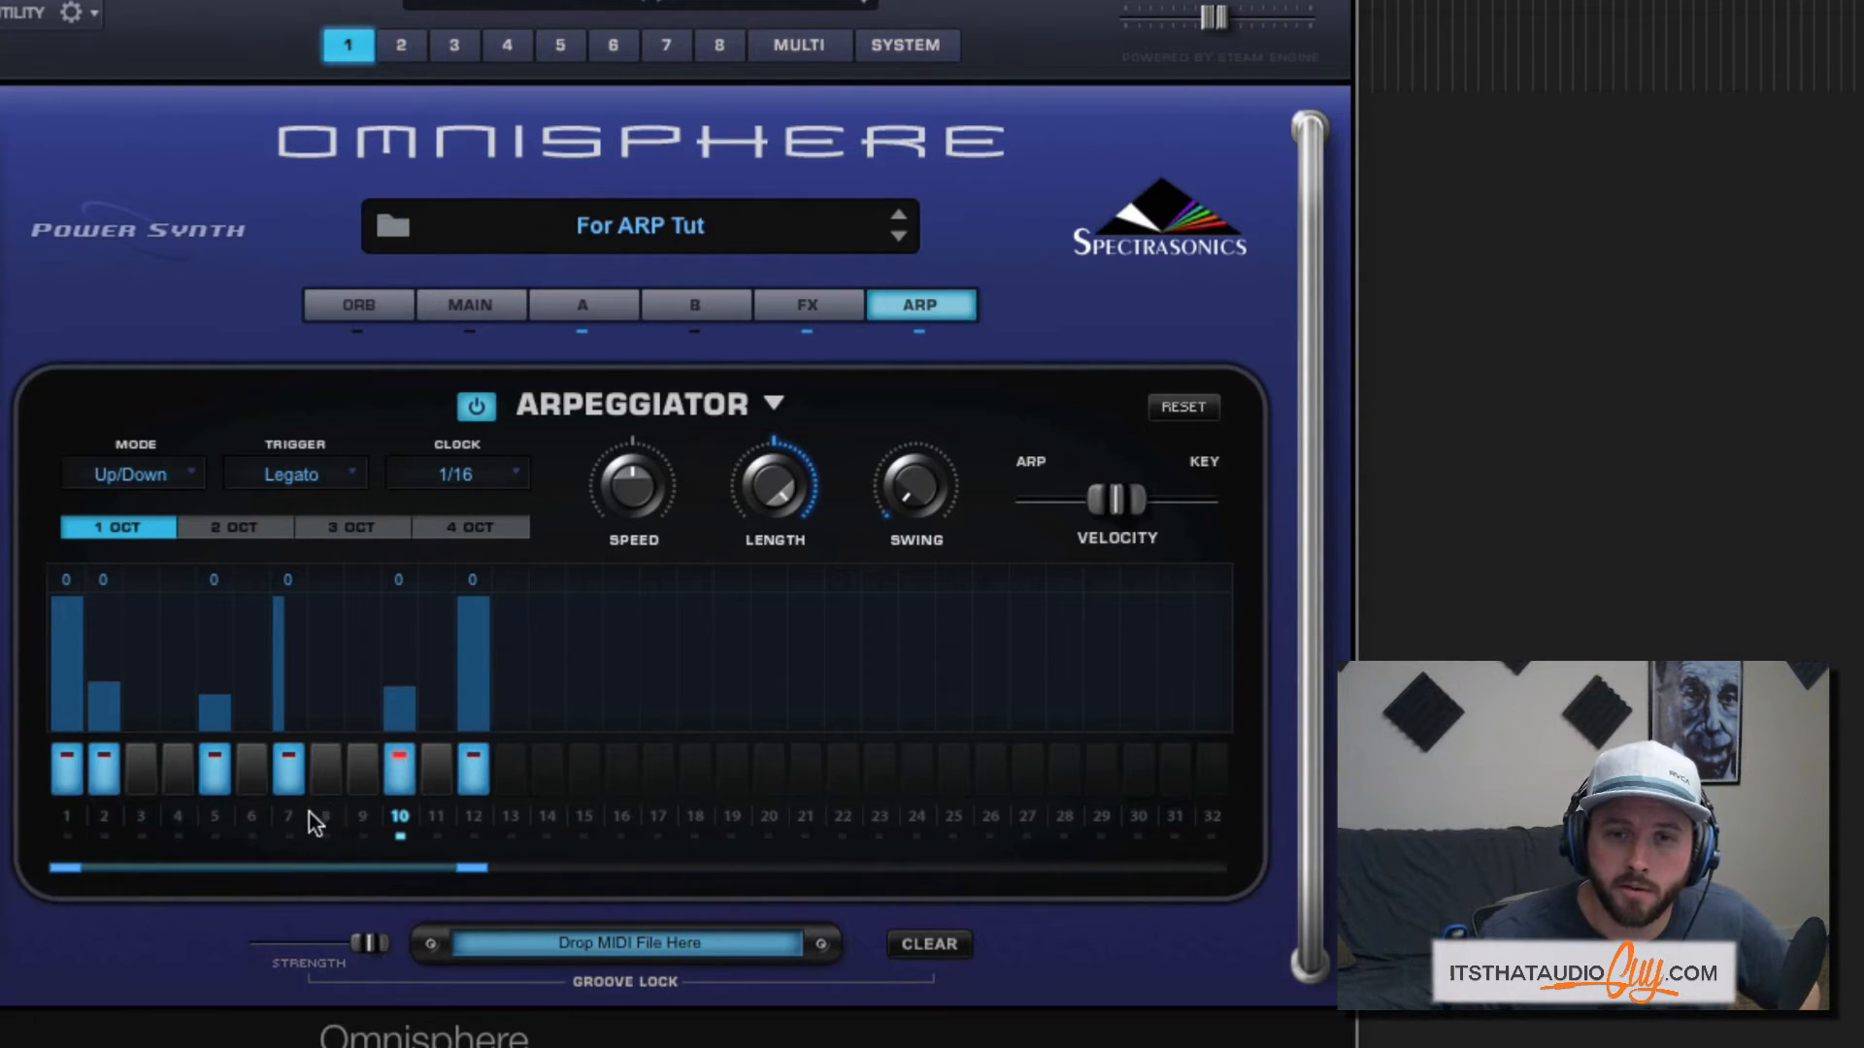
- Activate step 11 with step 12 tied to it, and set the transposition of step 7 to +3
click(438, 774)
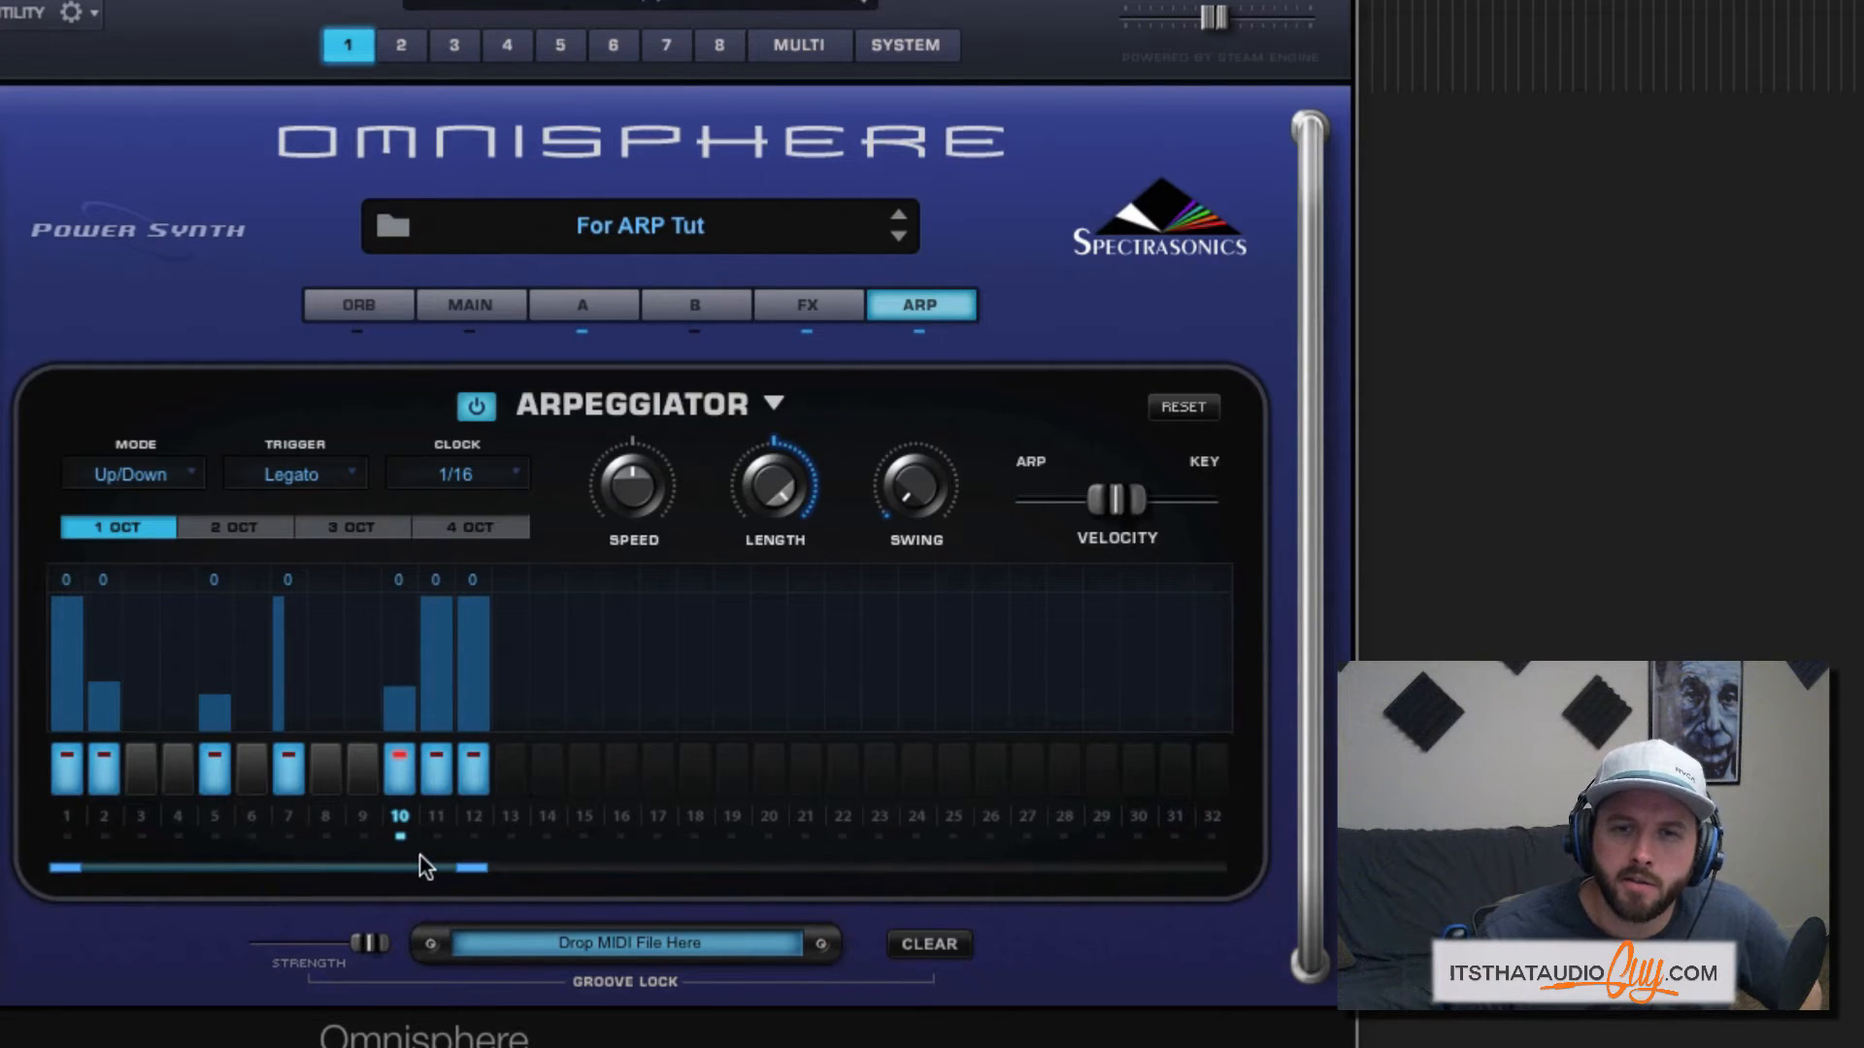
click(473, 781)
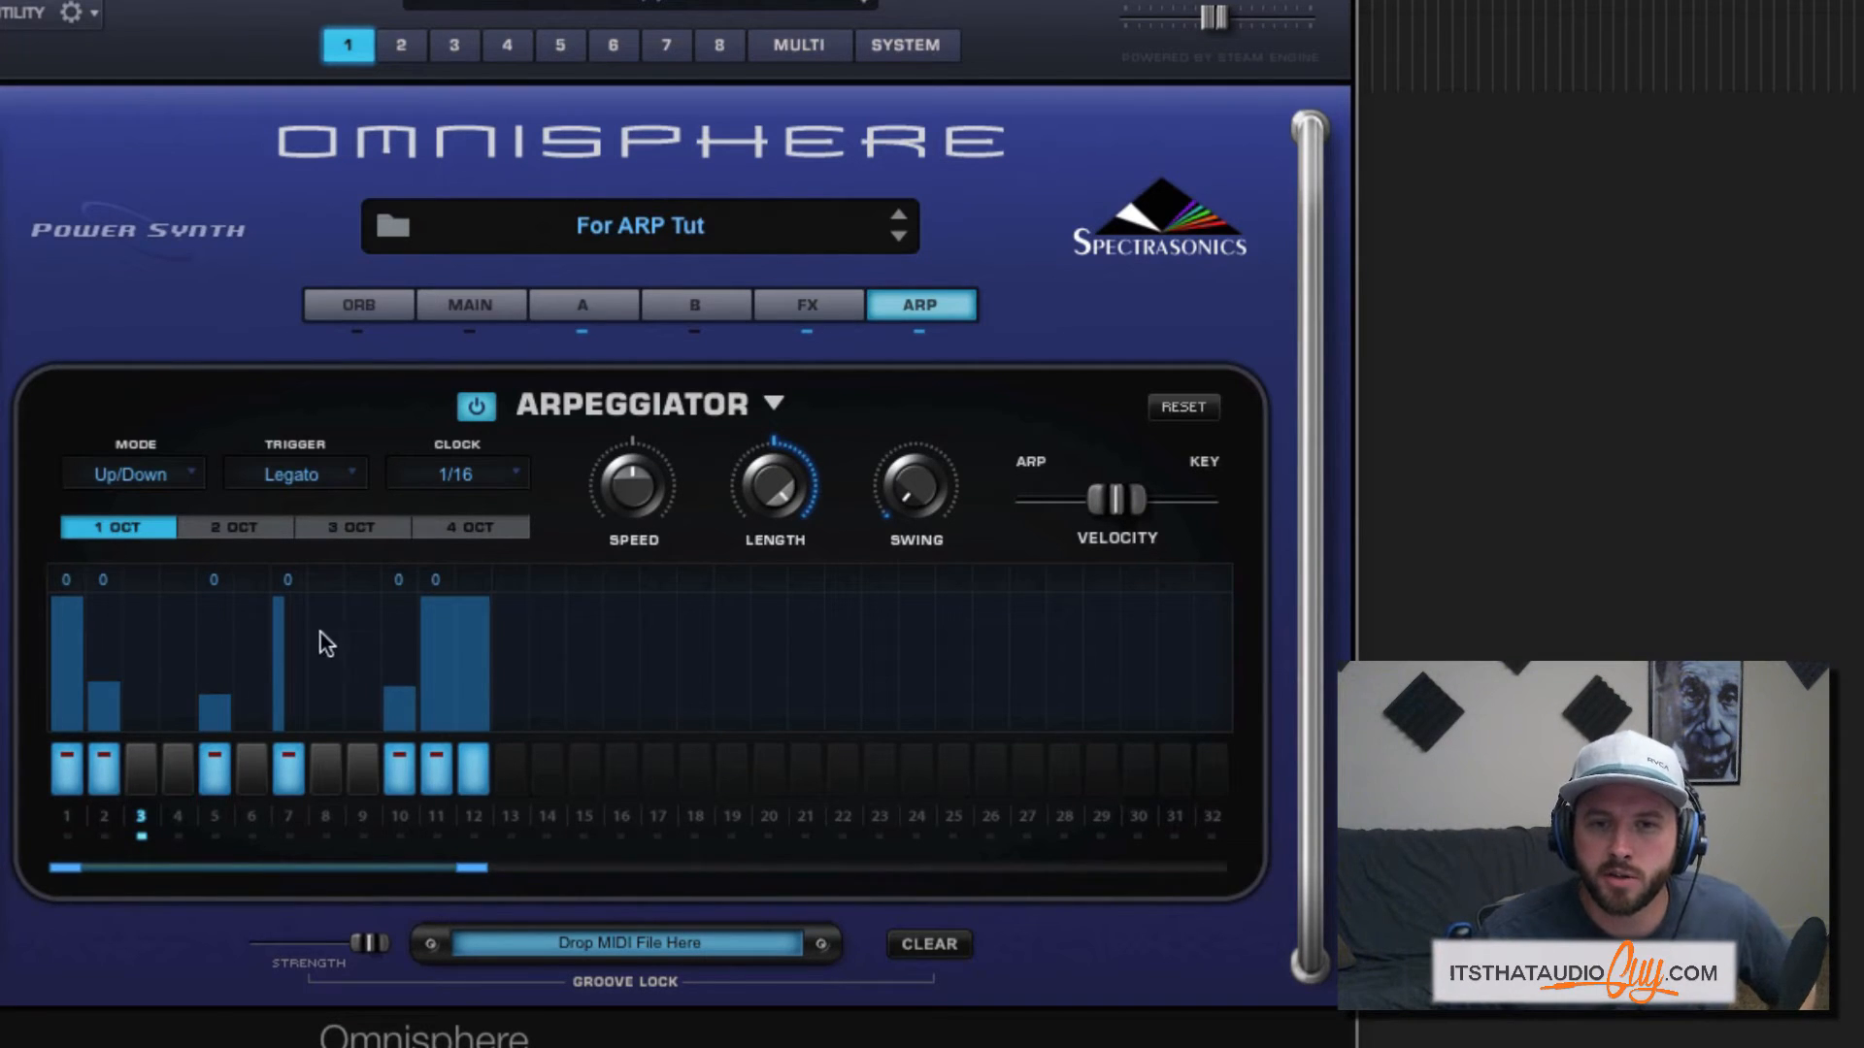
click(292, 584)
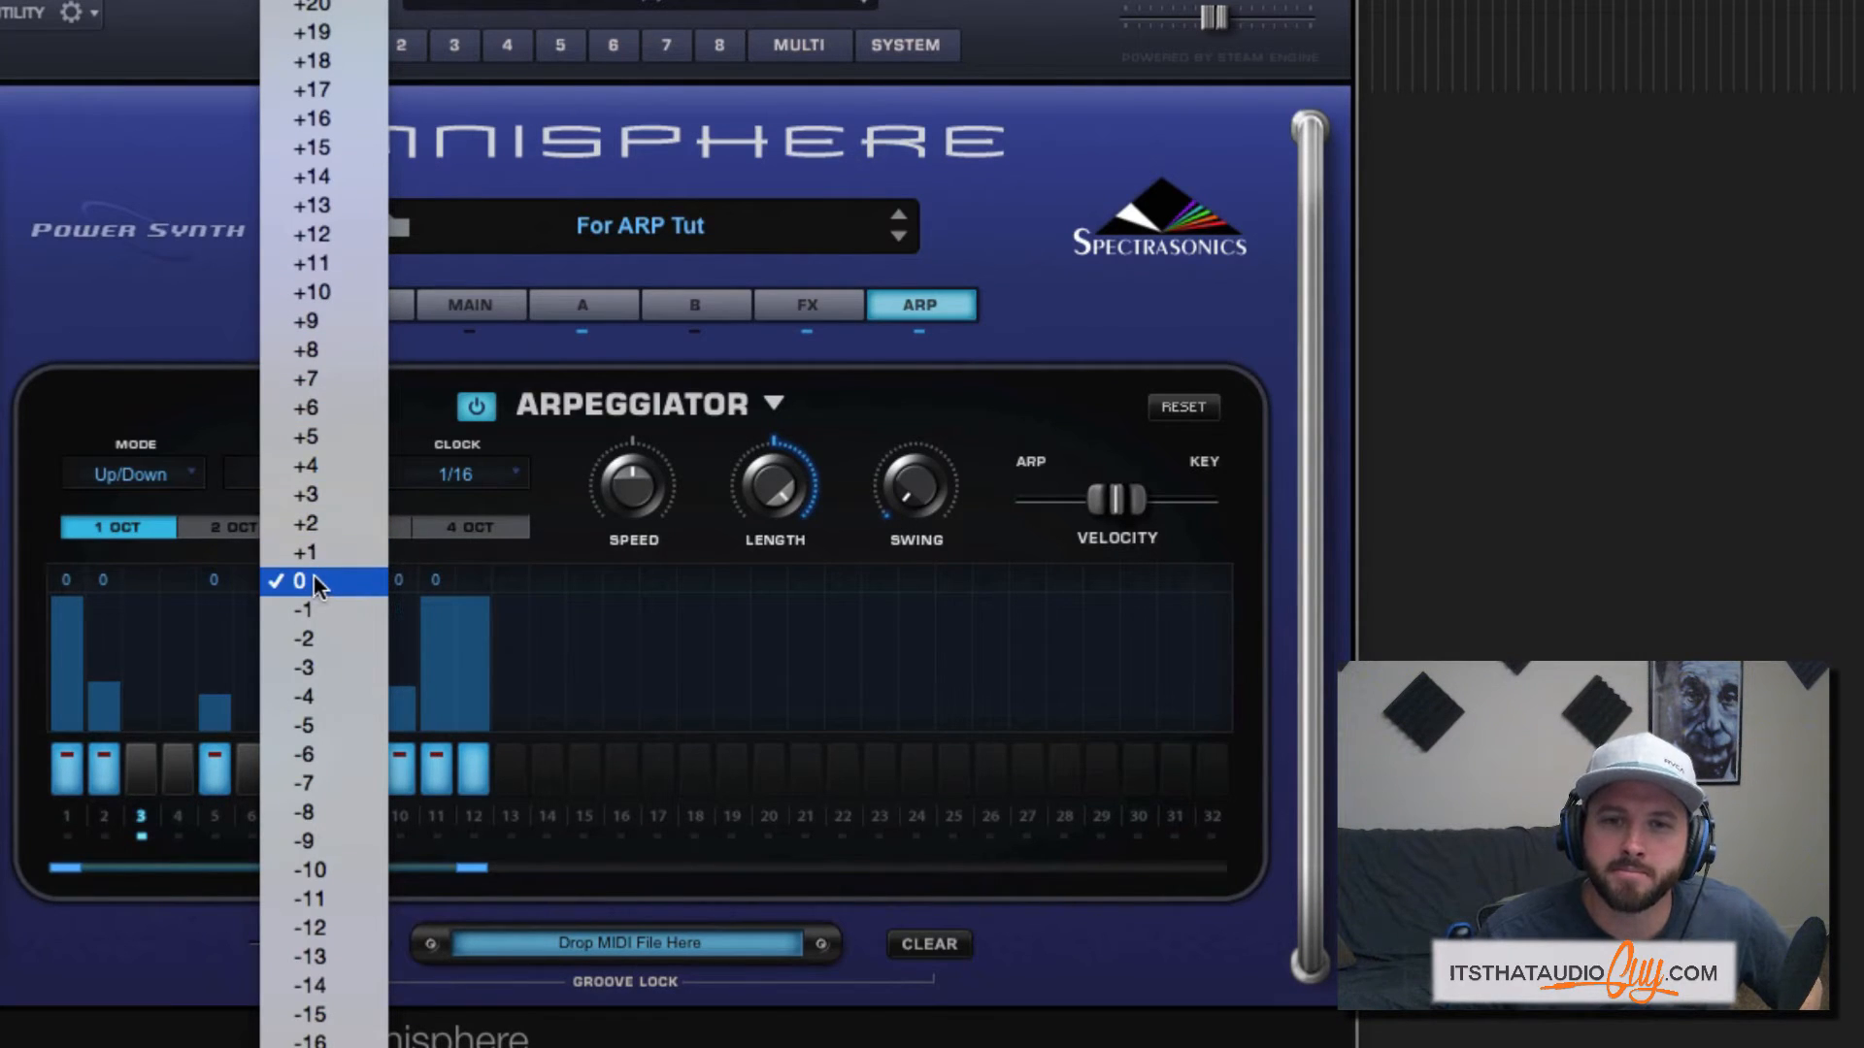
click(325, 495)
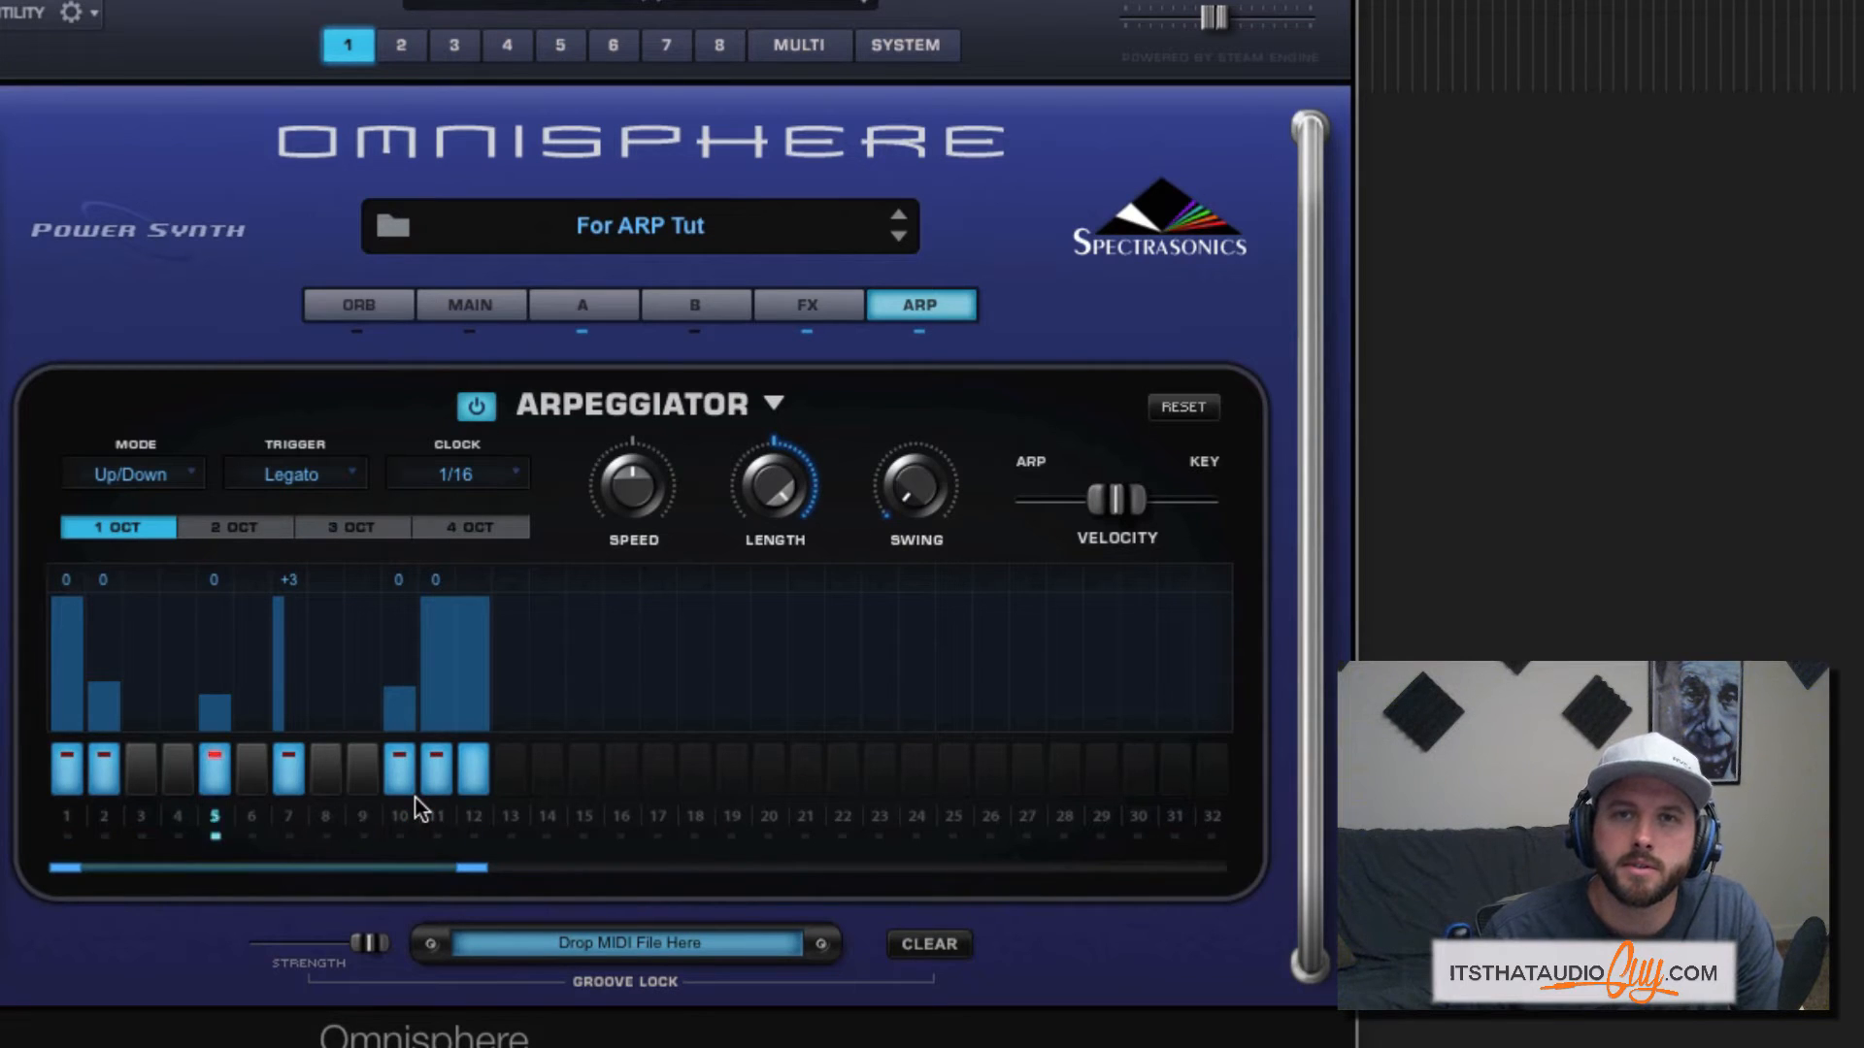
- Shorten step 10 and transpose it by -4, and slightly lower the velocity of the tied steps 11 and 12
click(399, 670)
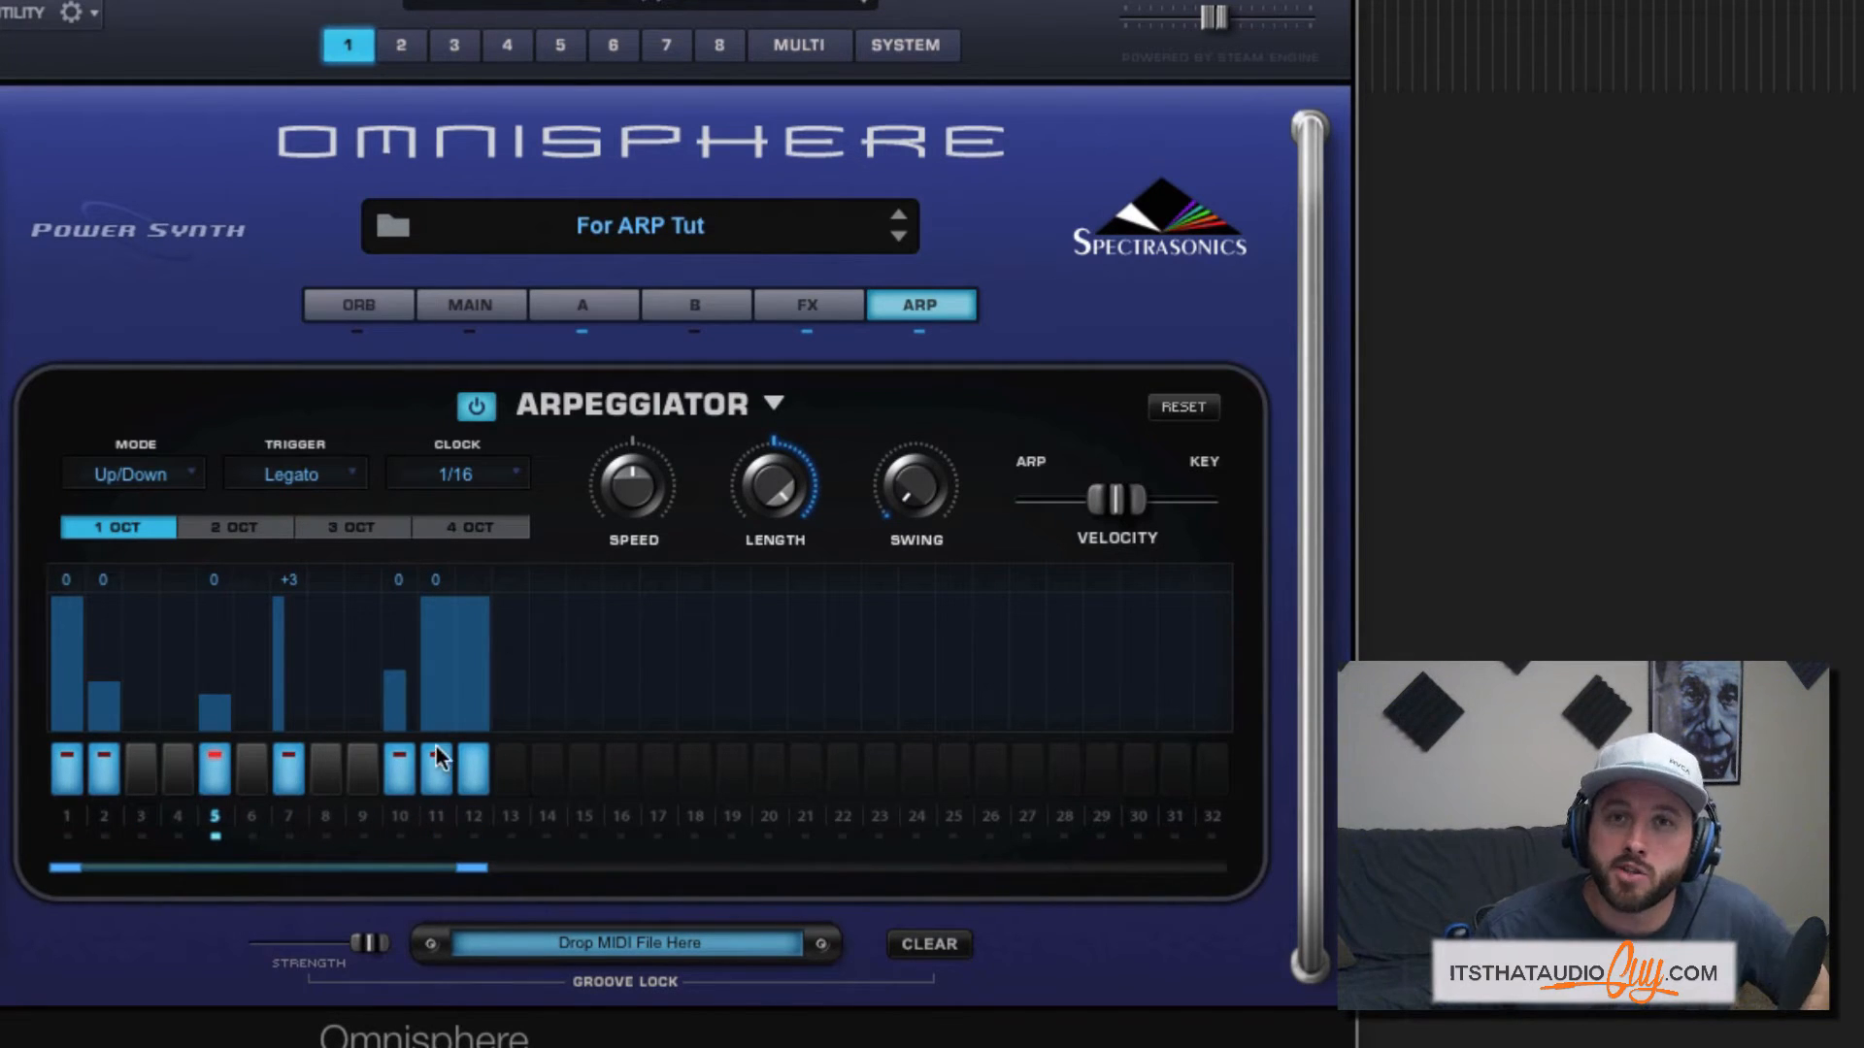
click(452, 611)
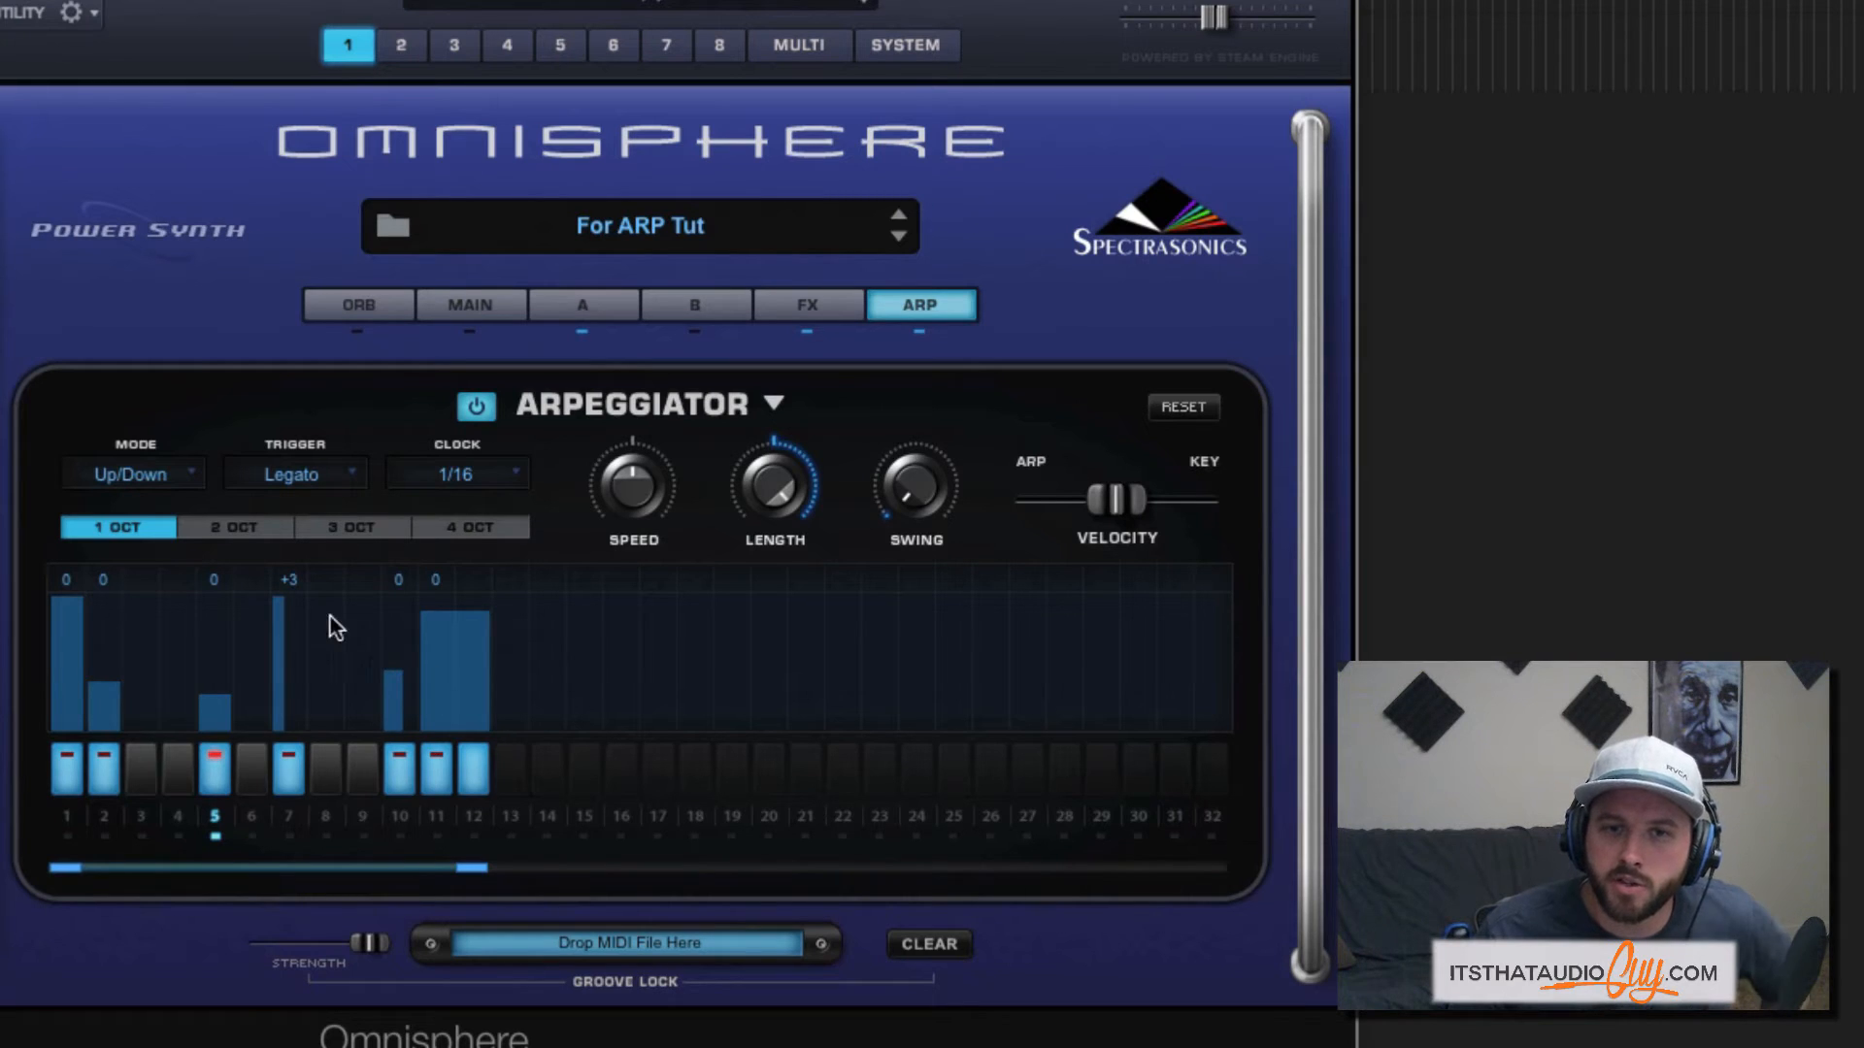
click(407, 584)
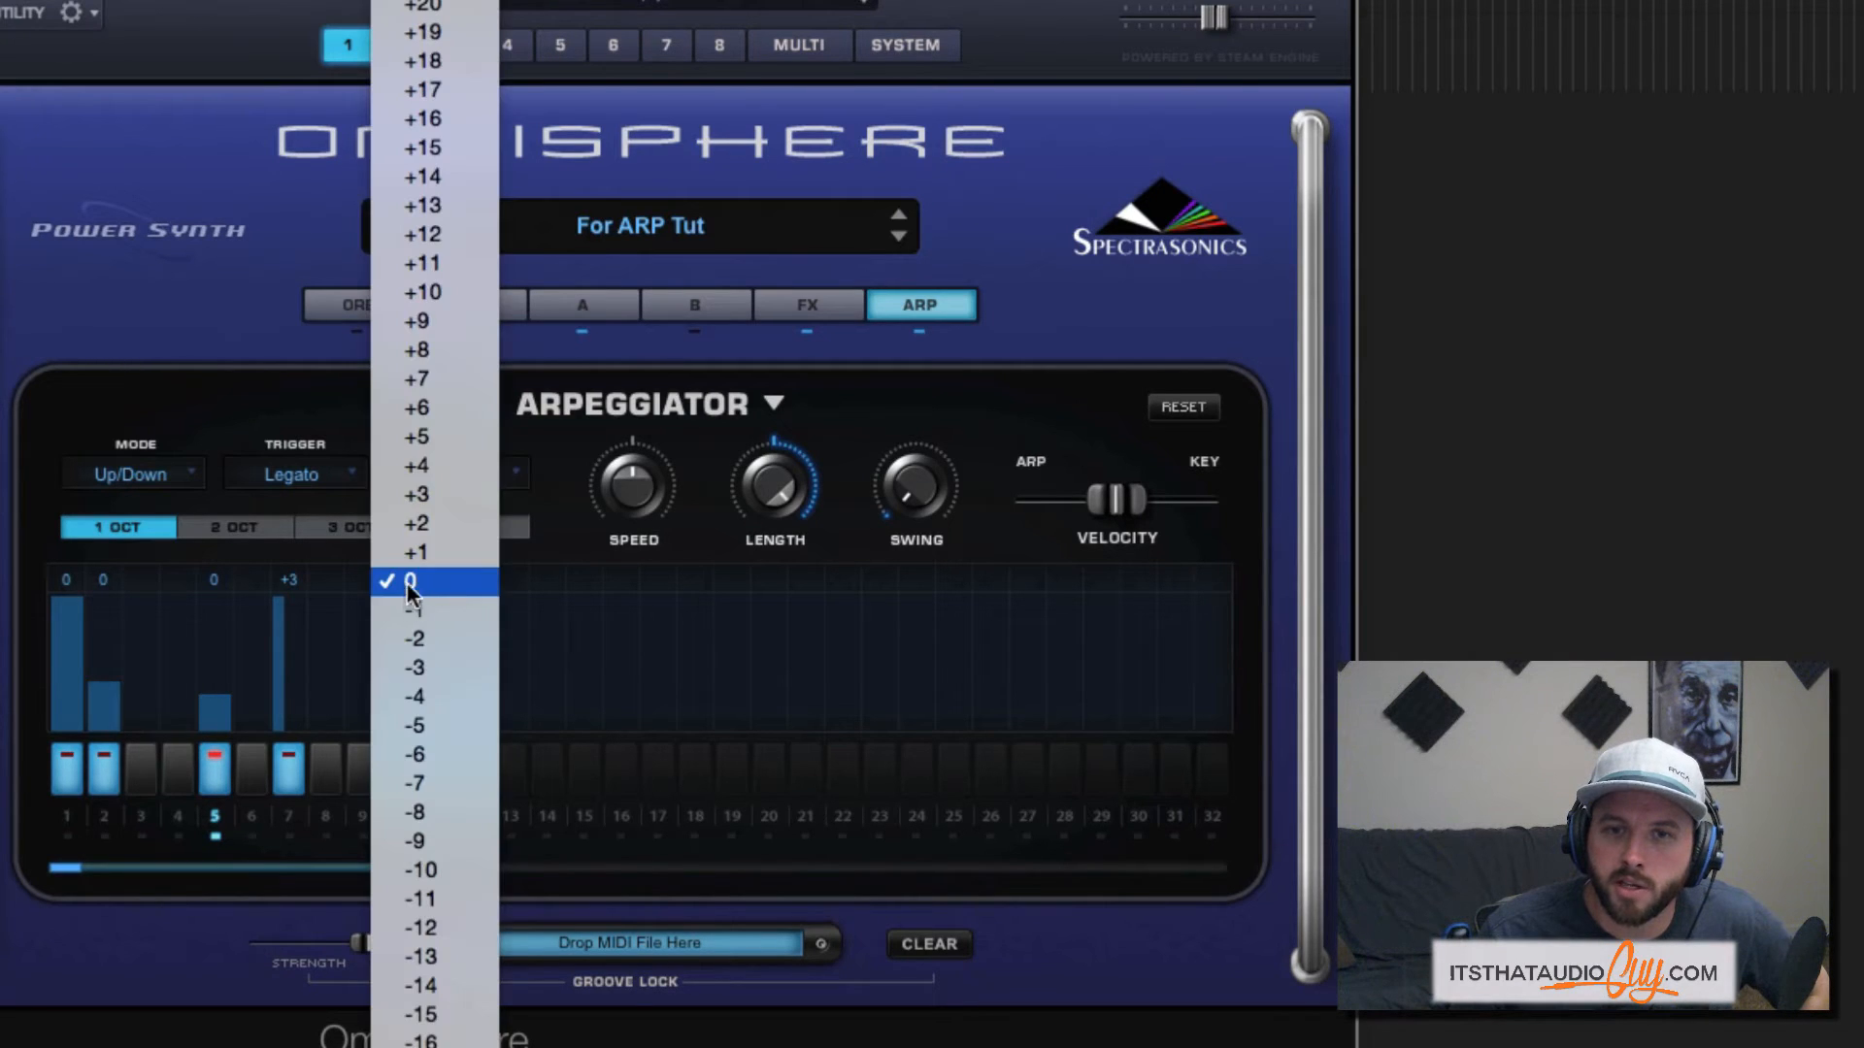
click(431, 691)
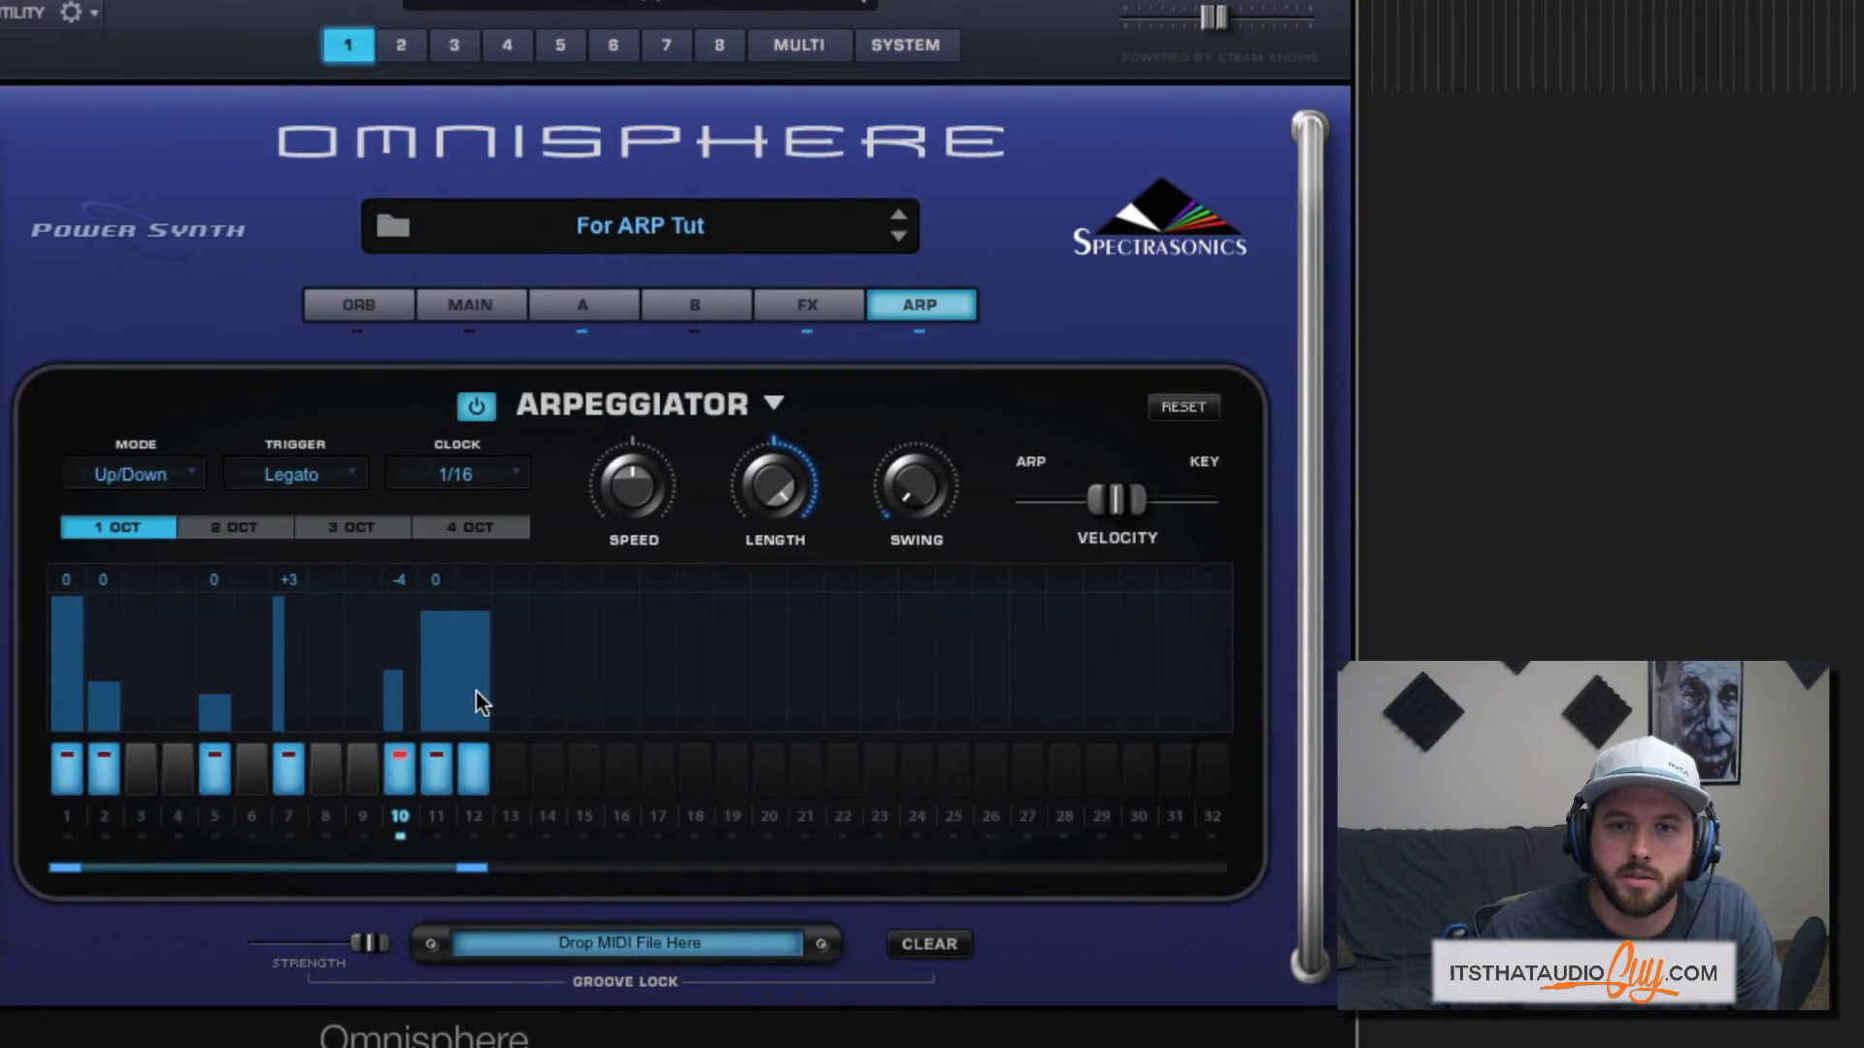
- Load the arpeggiator preset "01. Default"
click(776, 397)
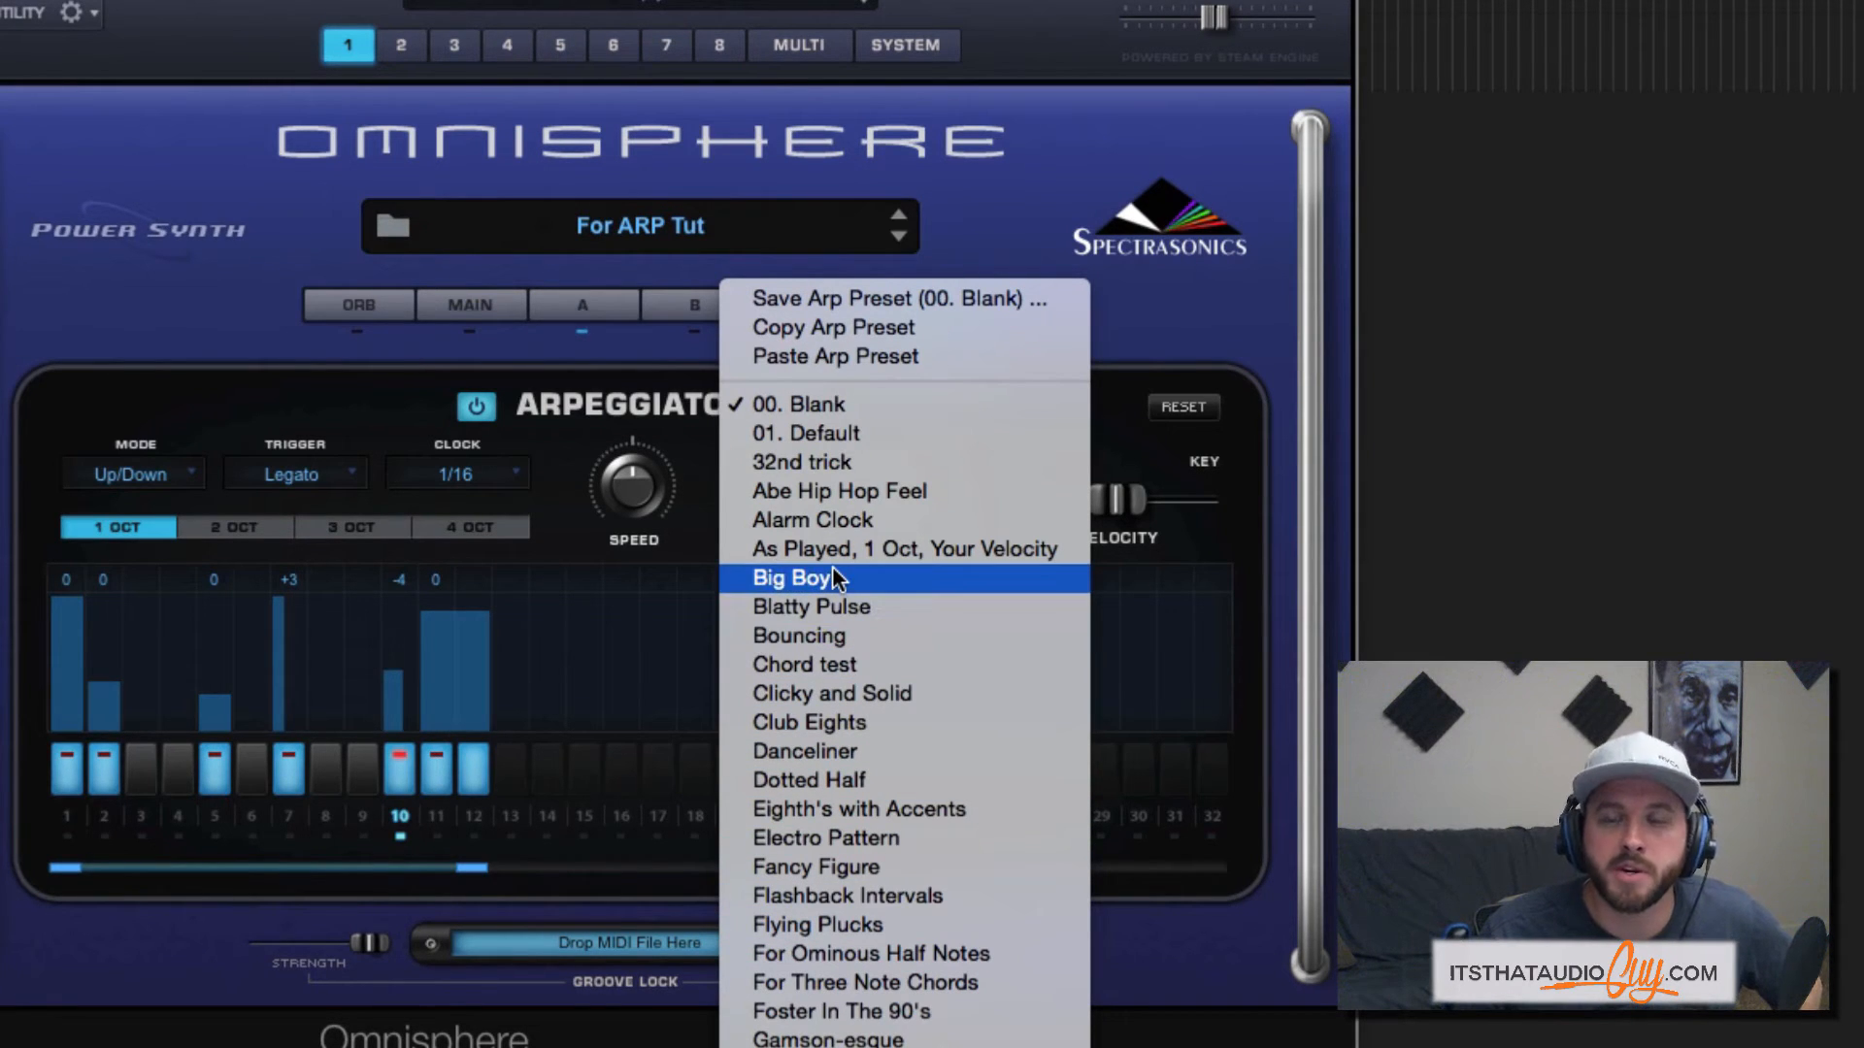
click(838, 432)
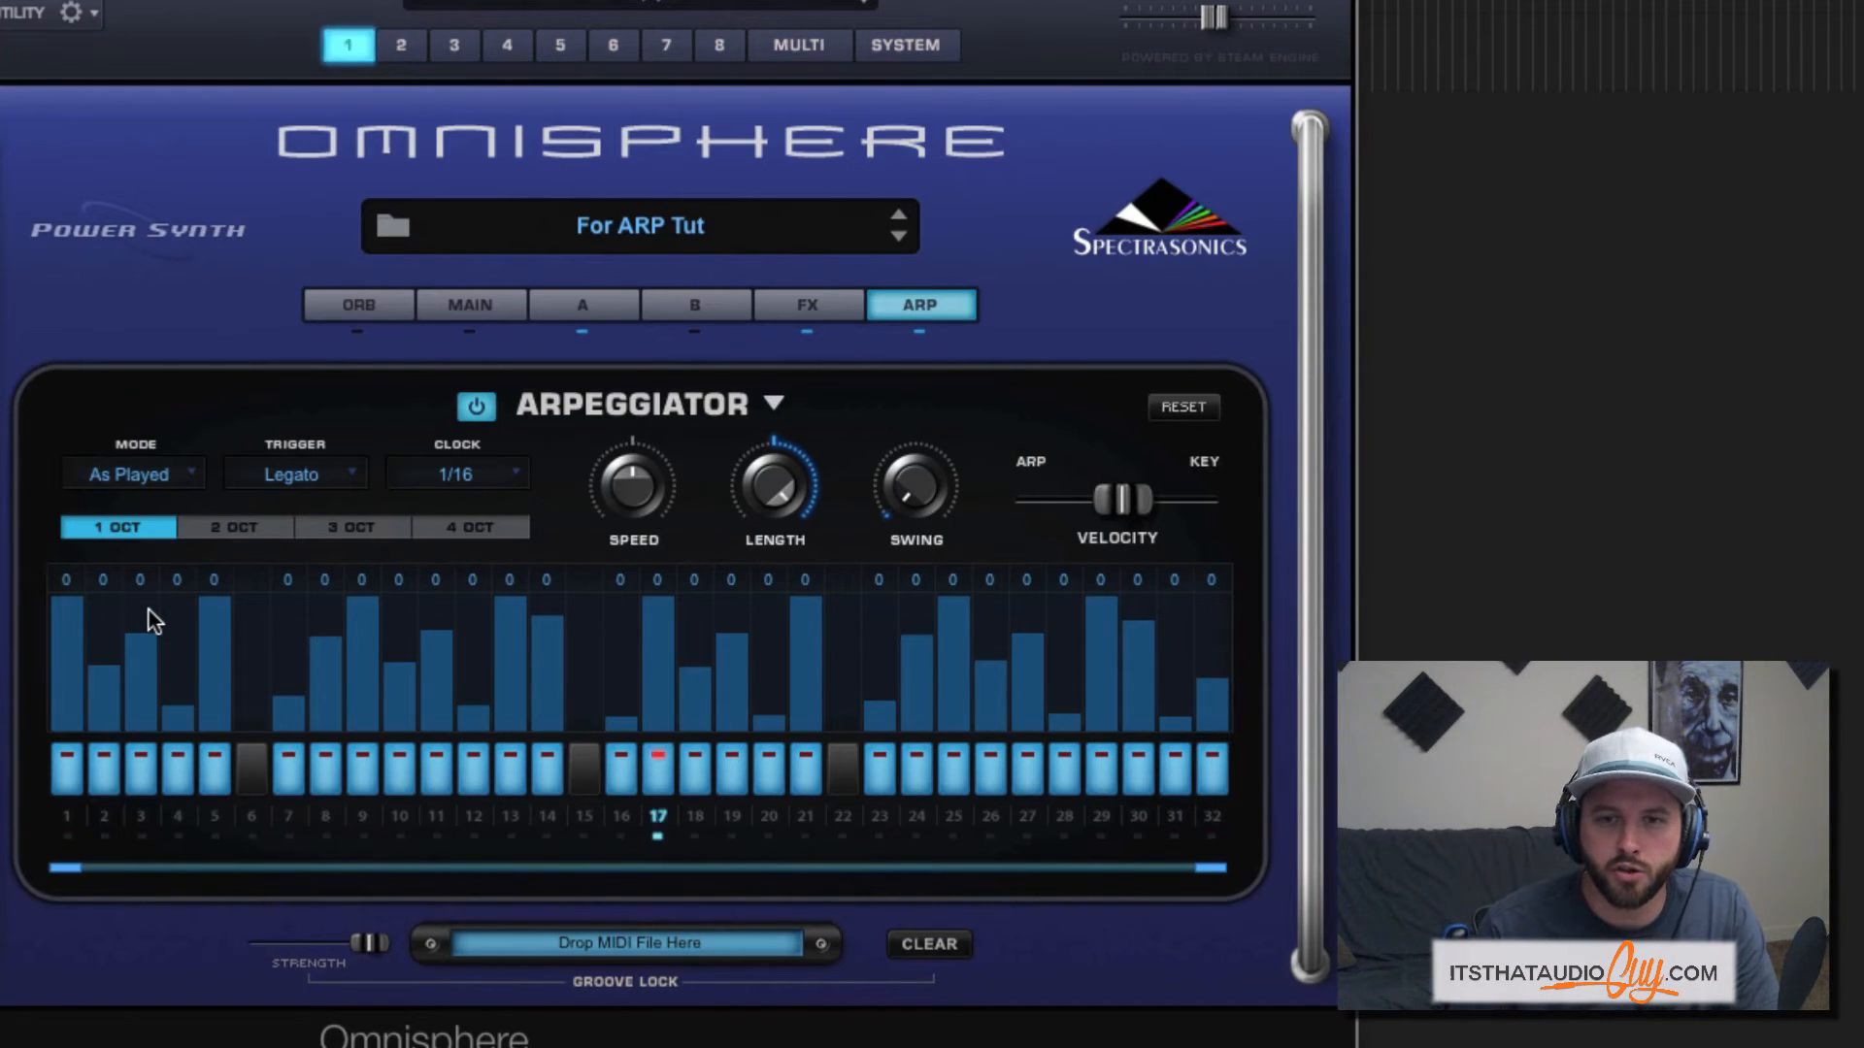
- Try the arpeggiator range at 2, 3 and 4 octaves, and return it to 1 octave
click(252, 536)
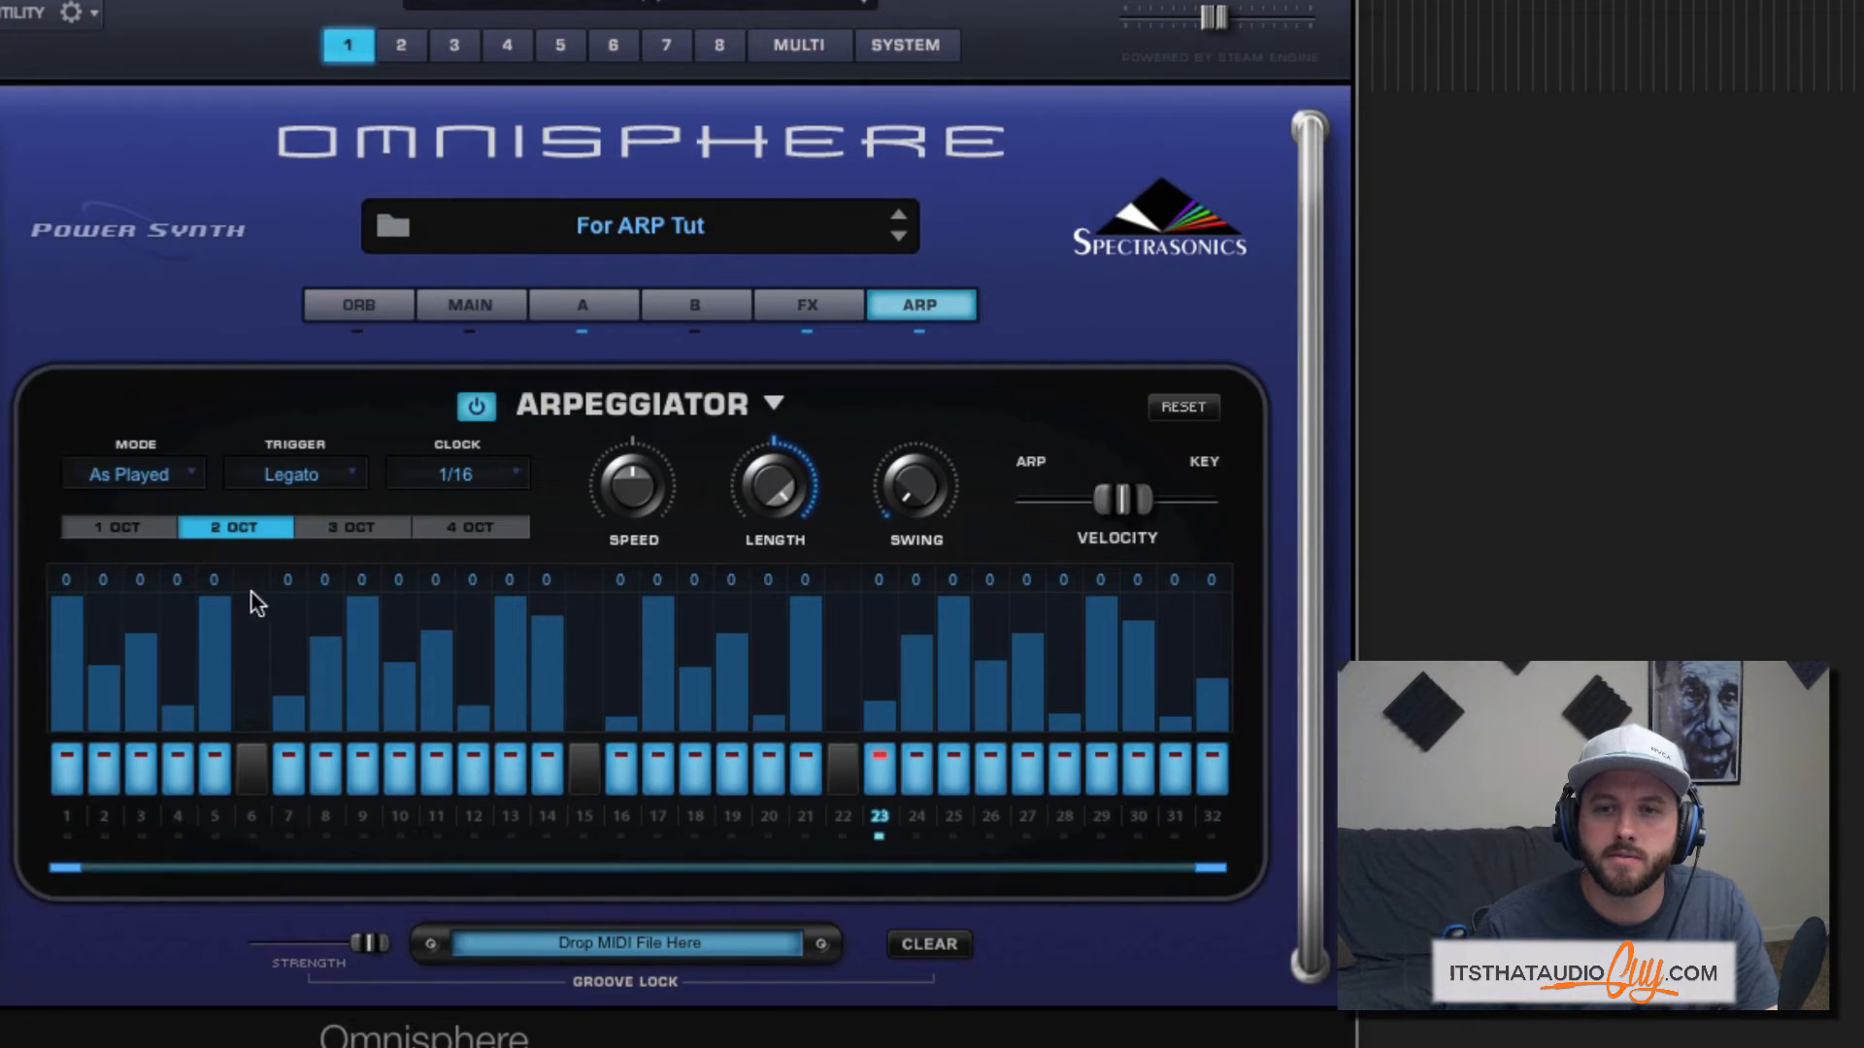
click(359, 532)
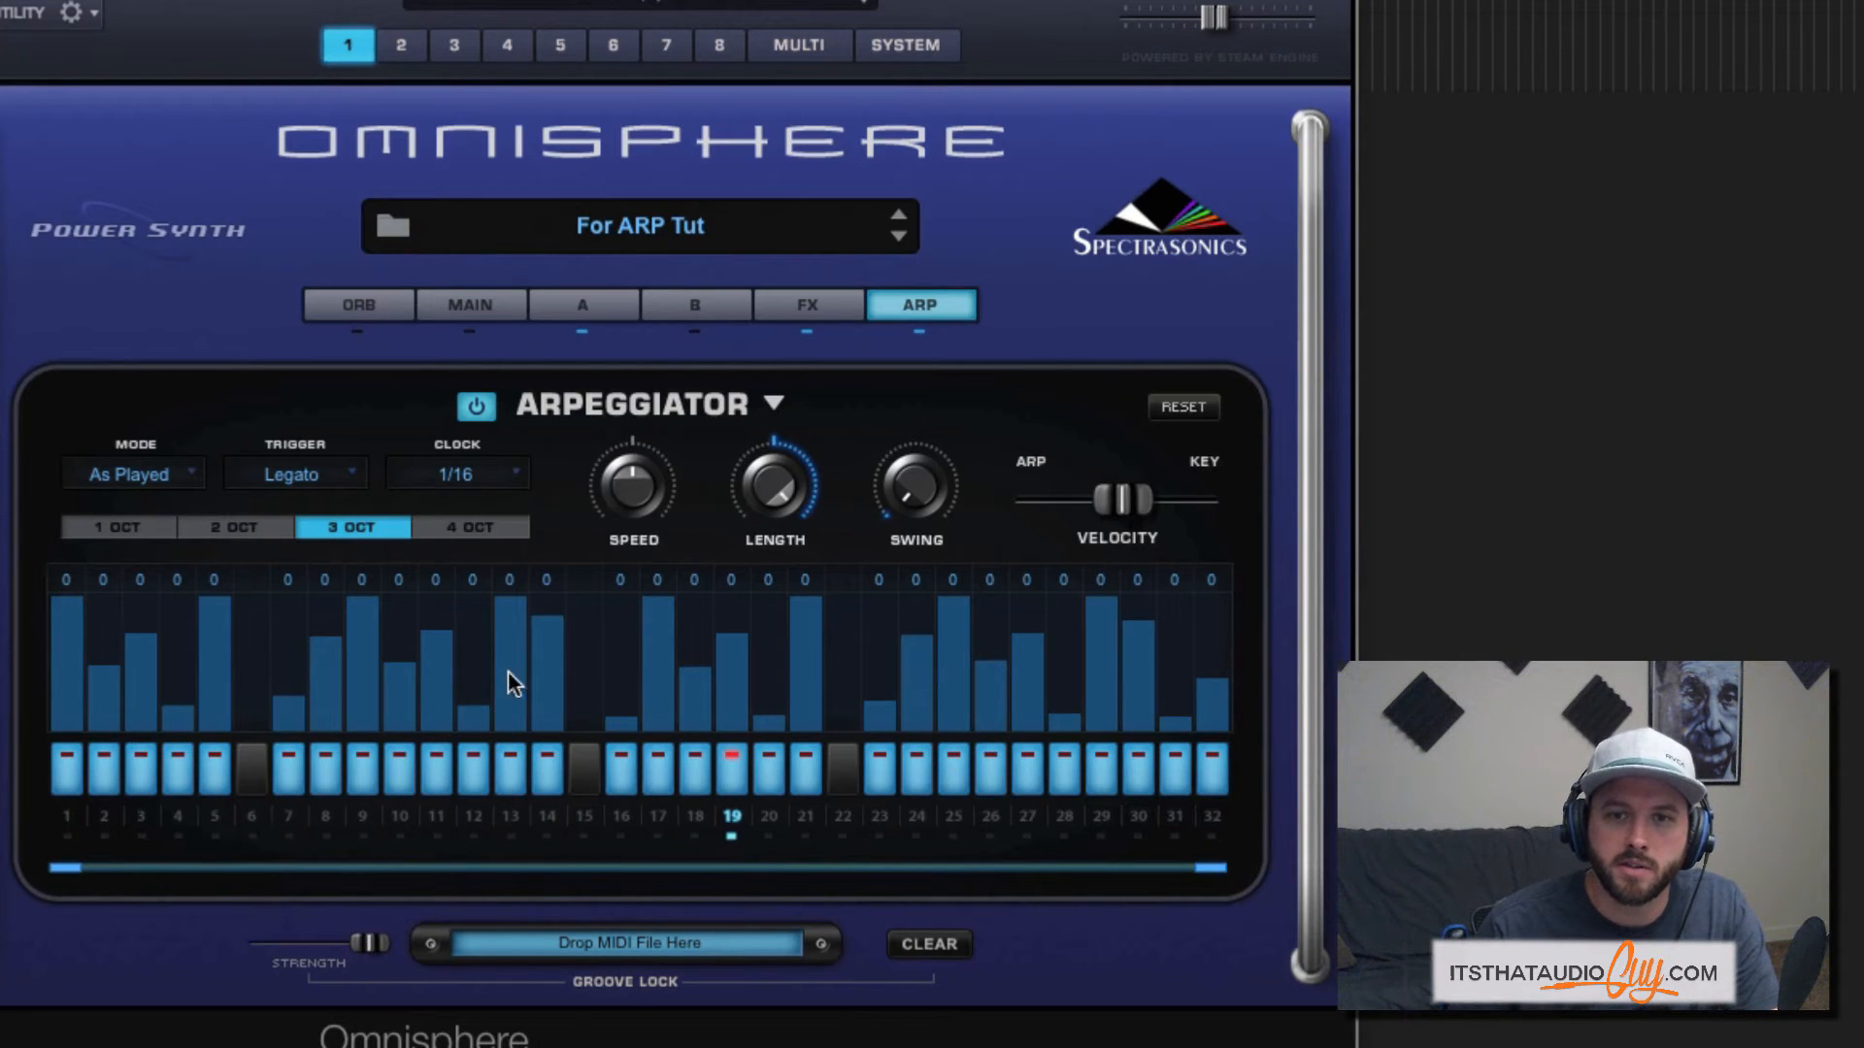
click(465, 530)
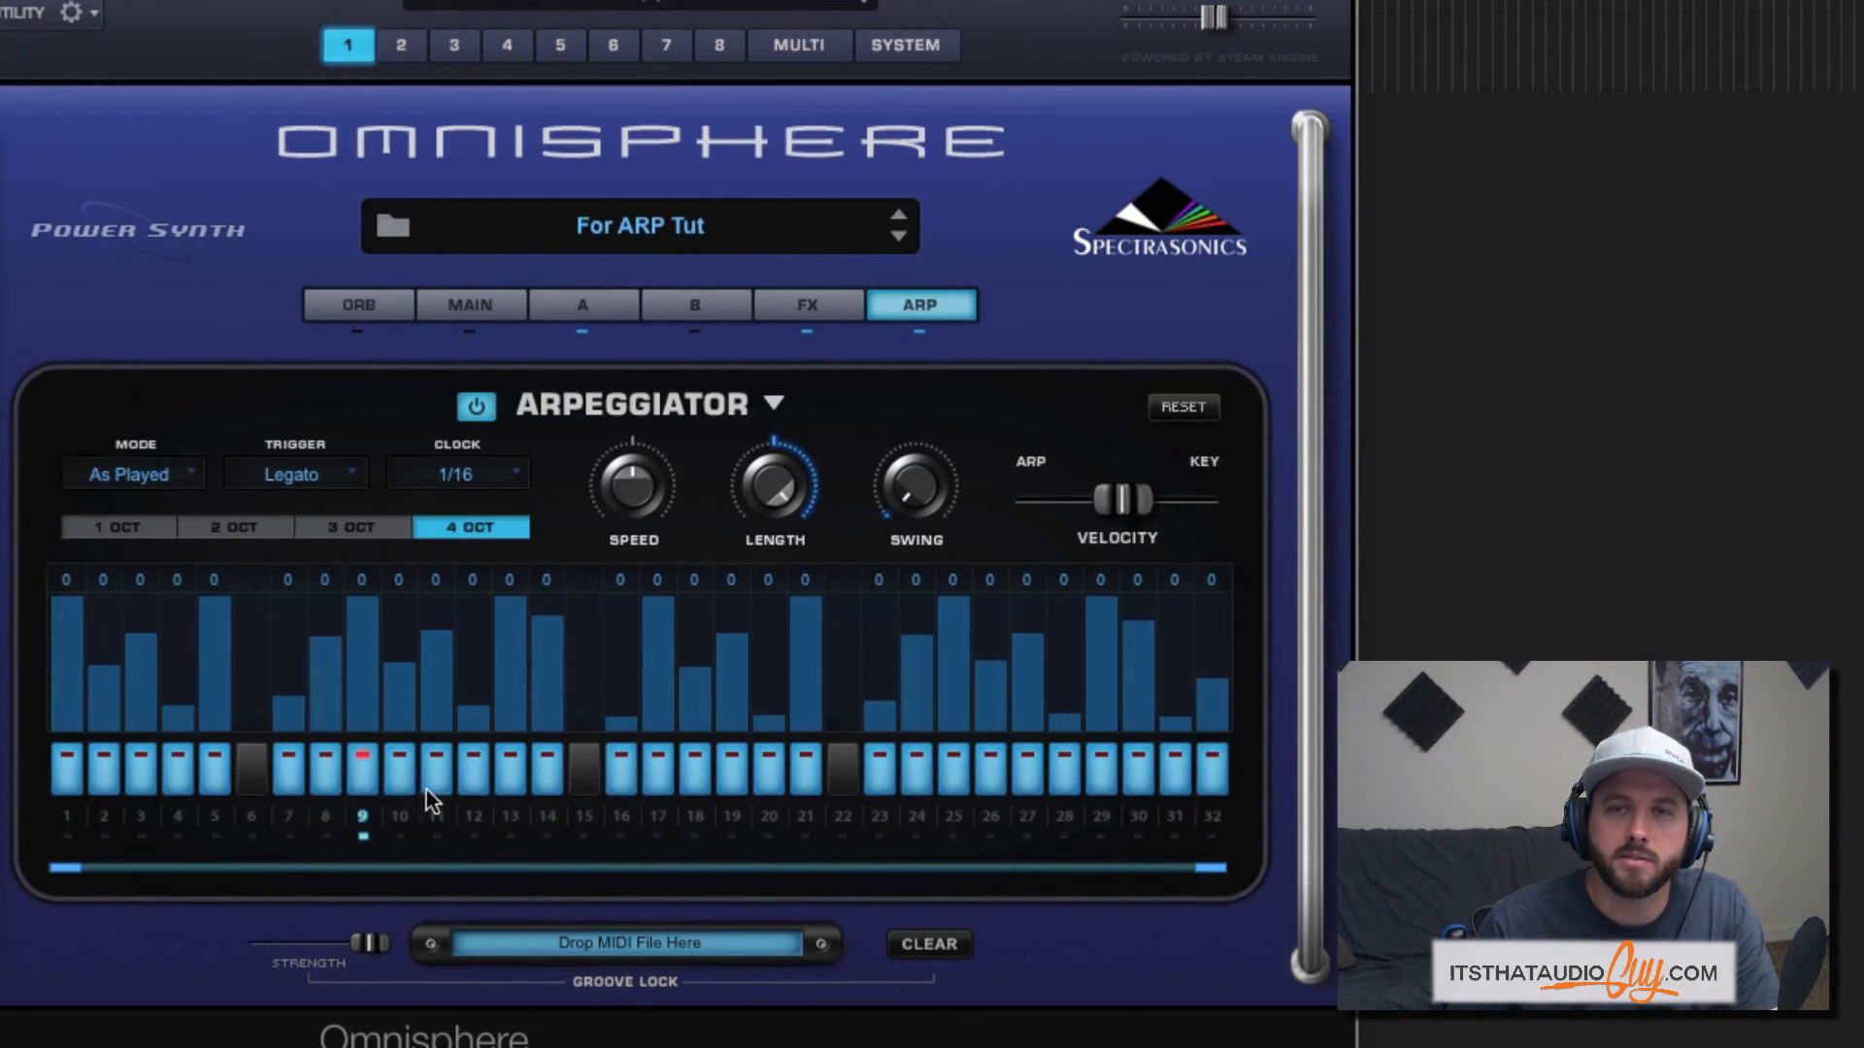
click(157, 527)
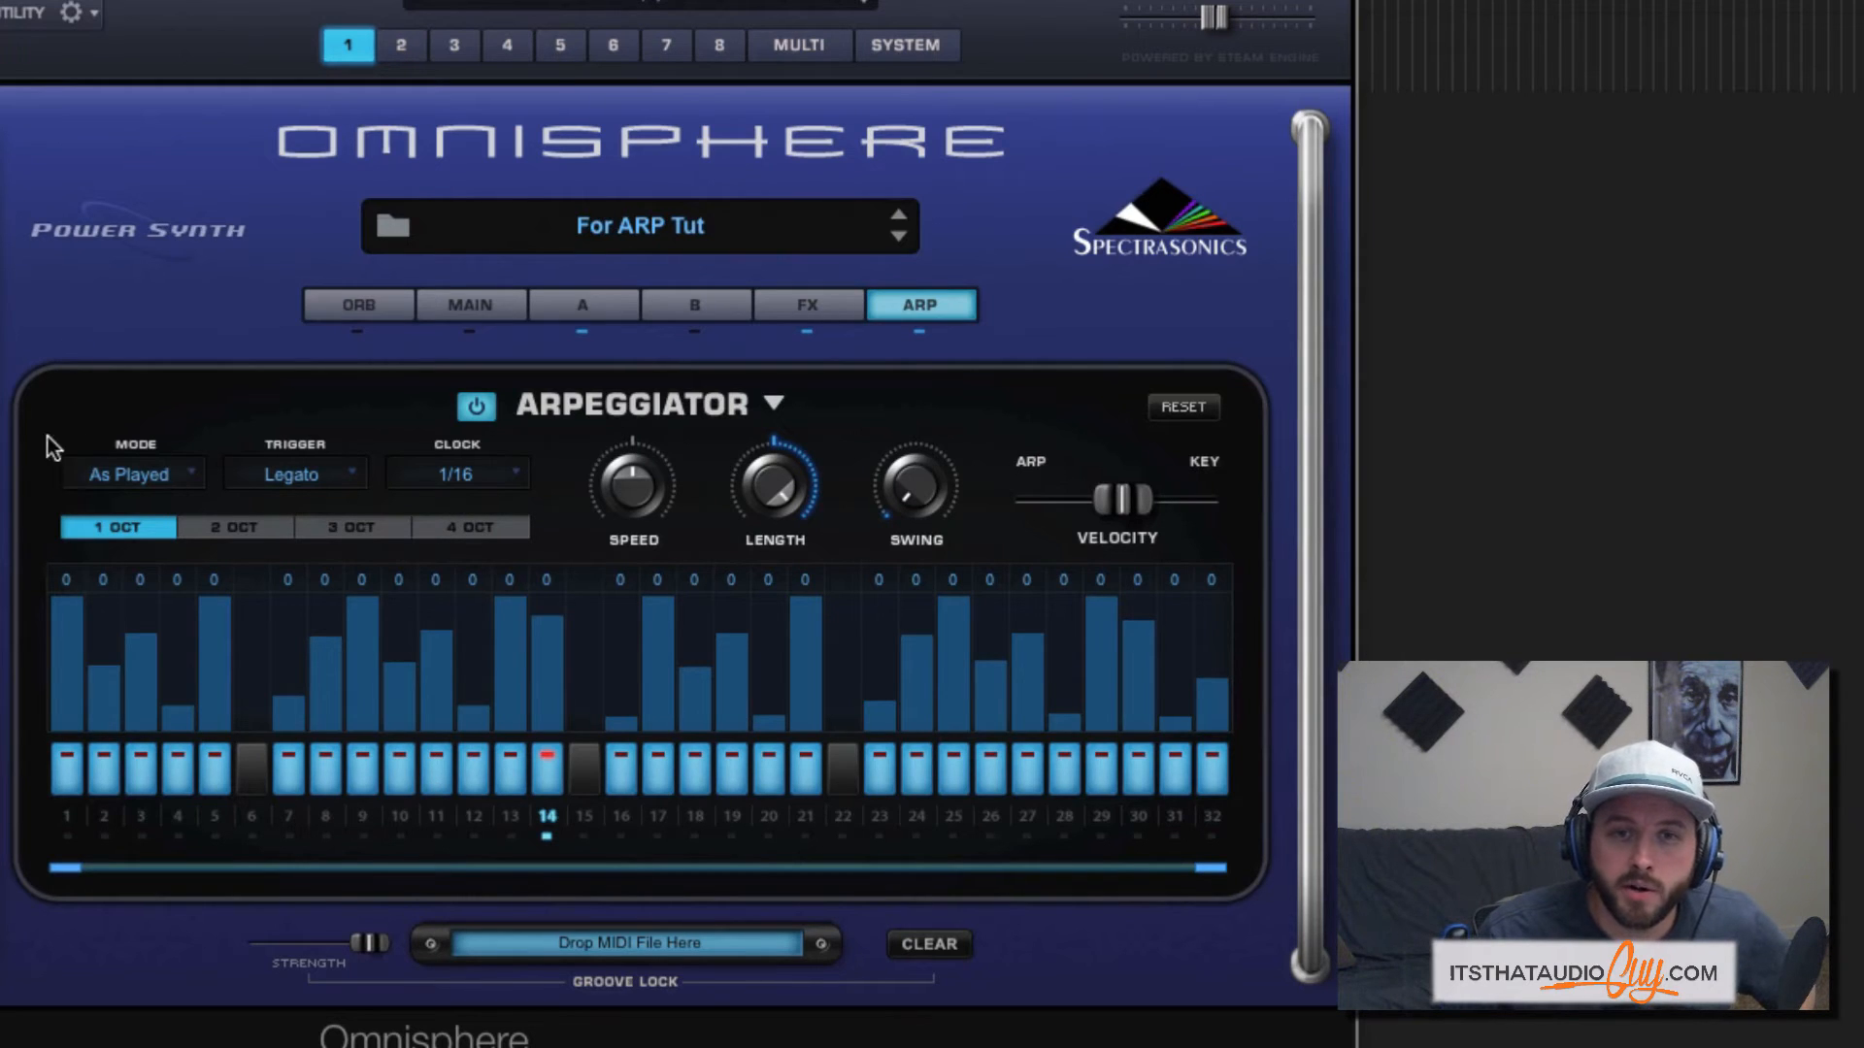
- Look through the arpeggiator's playback modes and try the Chord mode
click(184, 478)
click(234, 445)
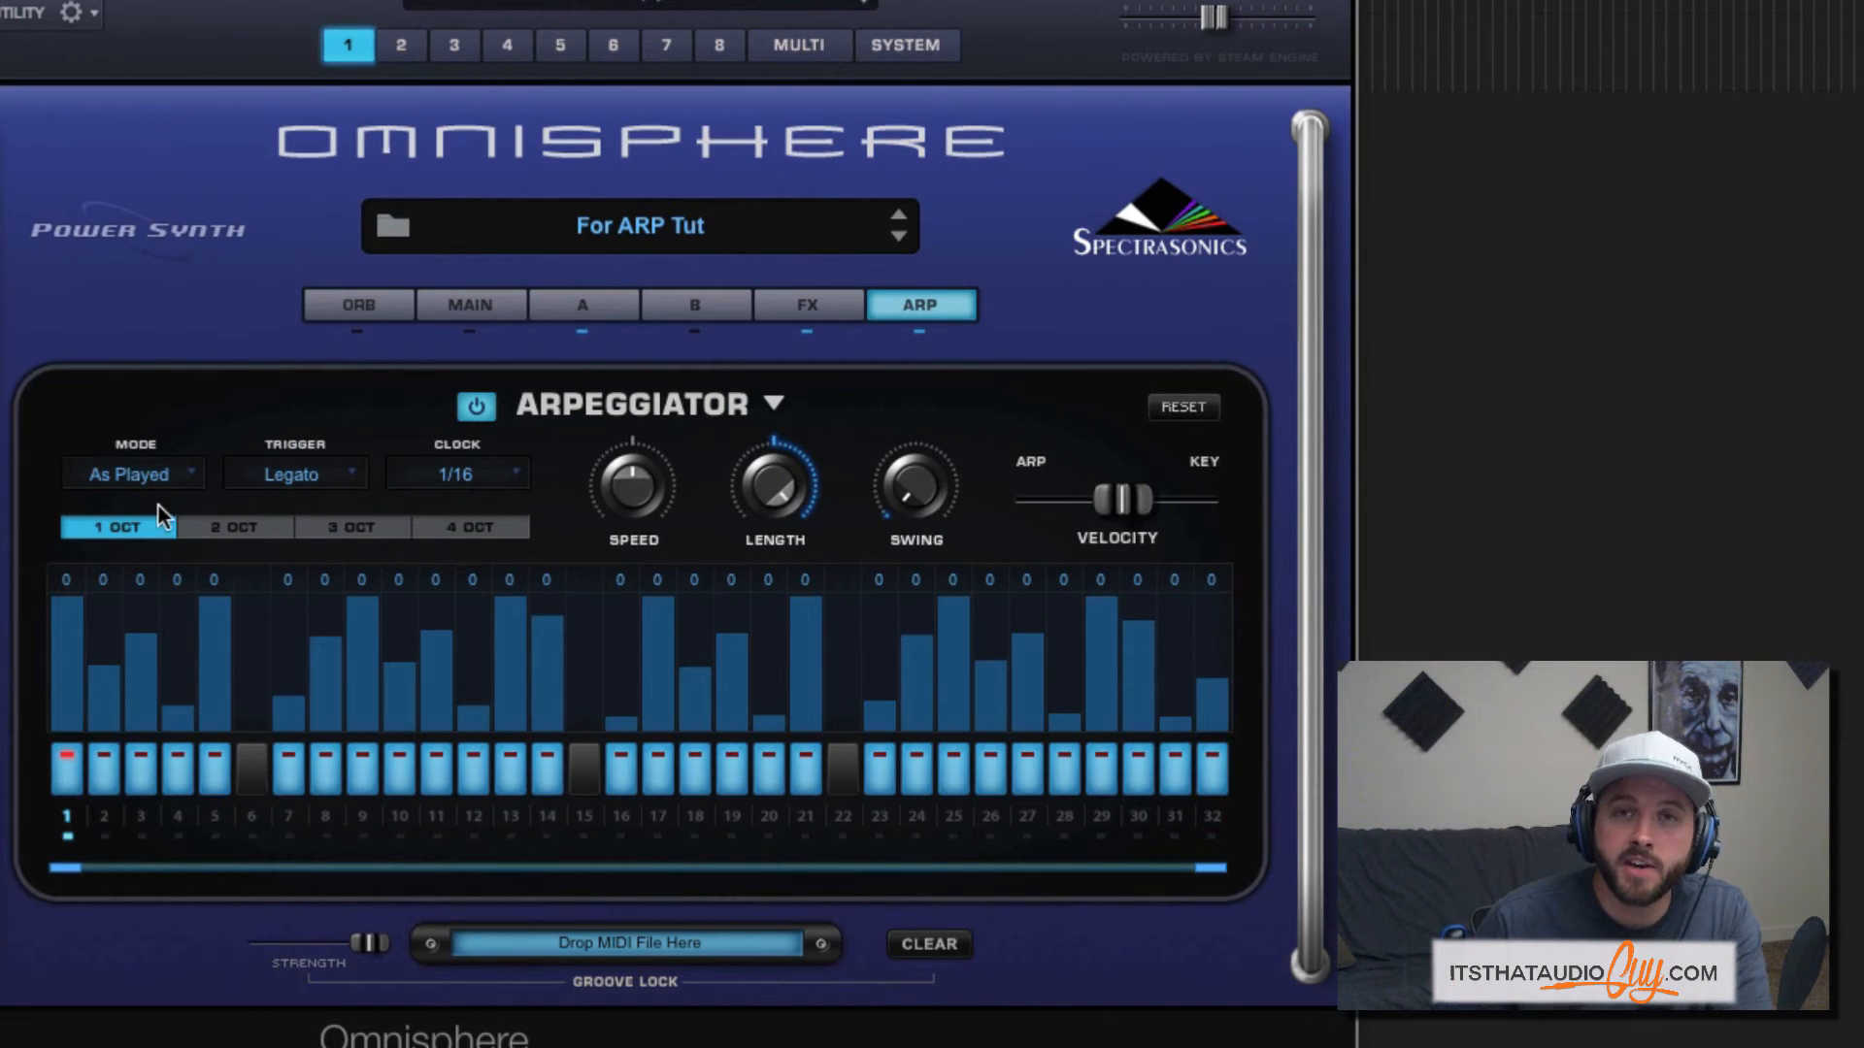
click(175, 477)
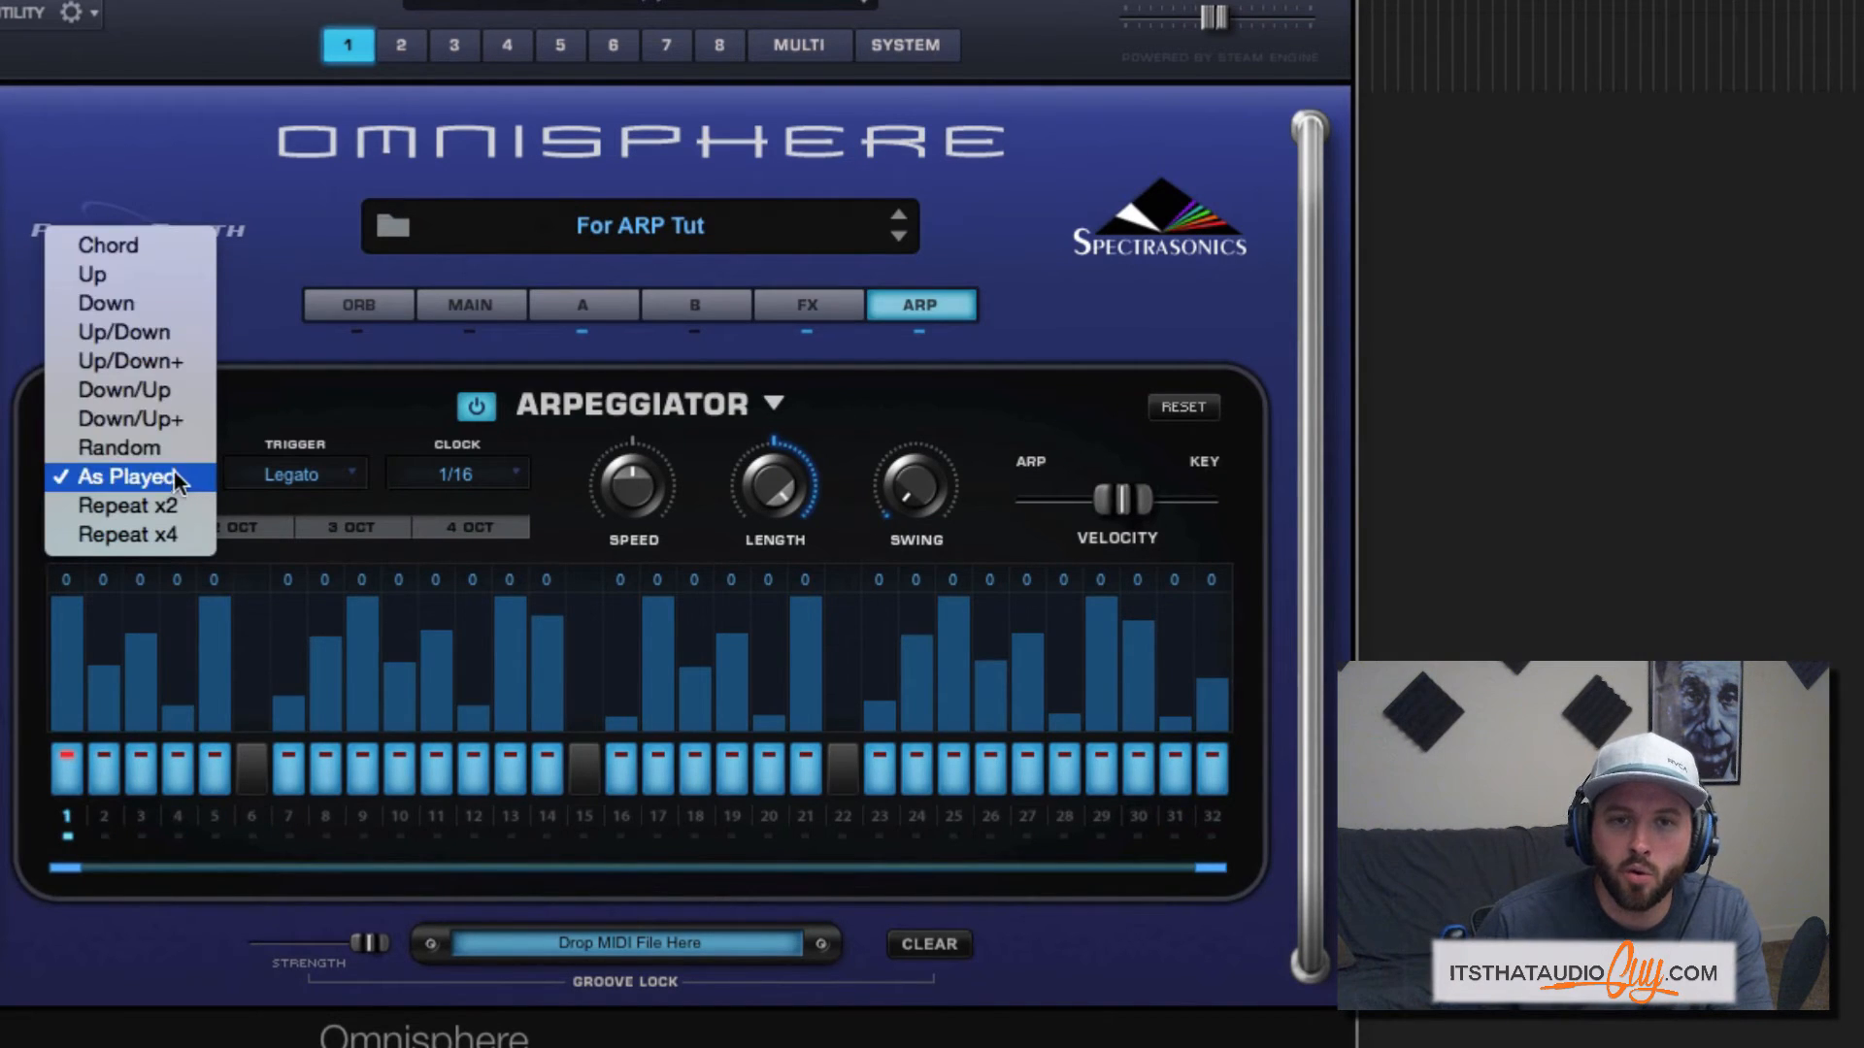
click(110, 250)
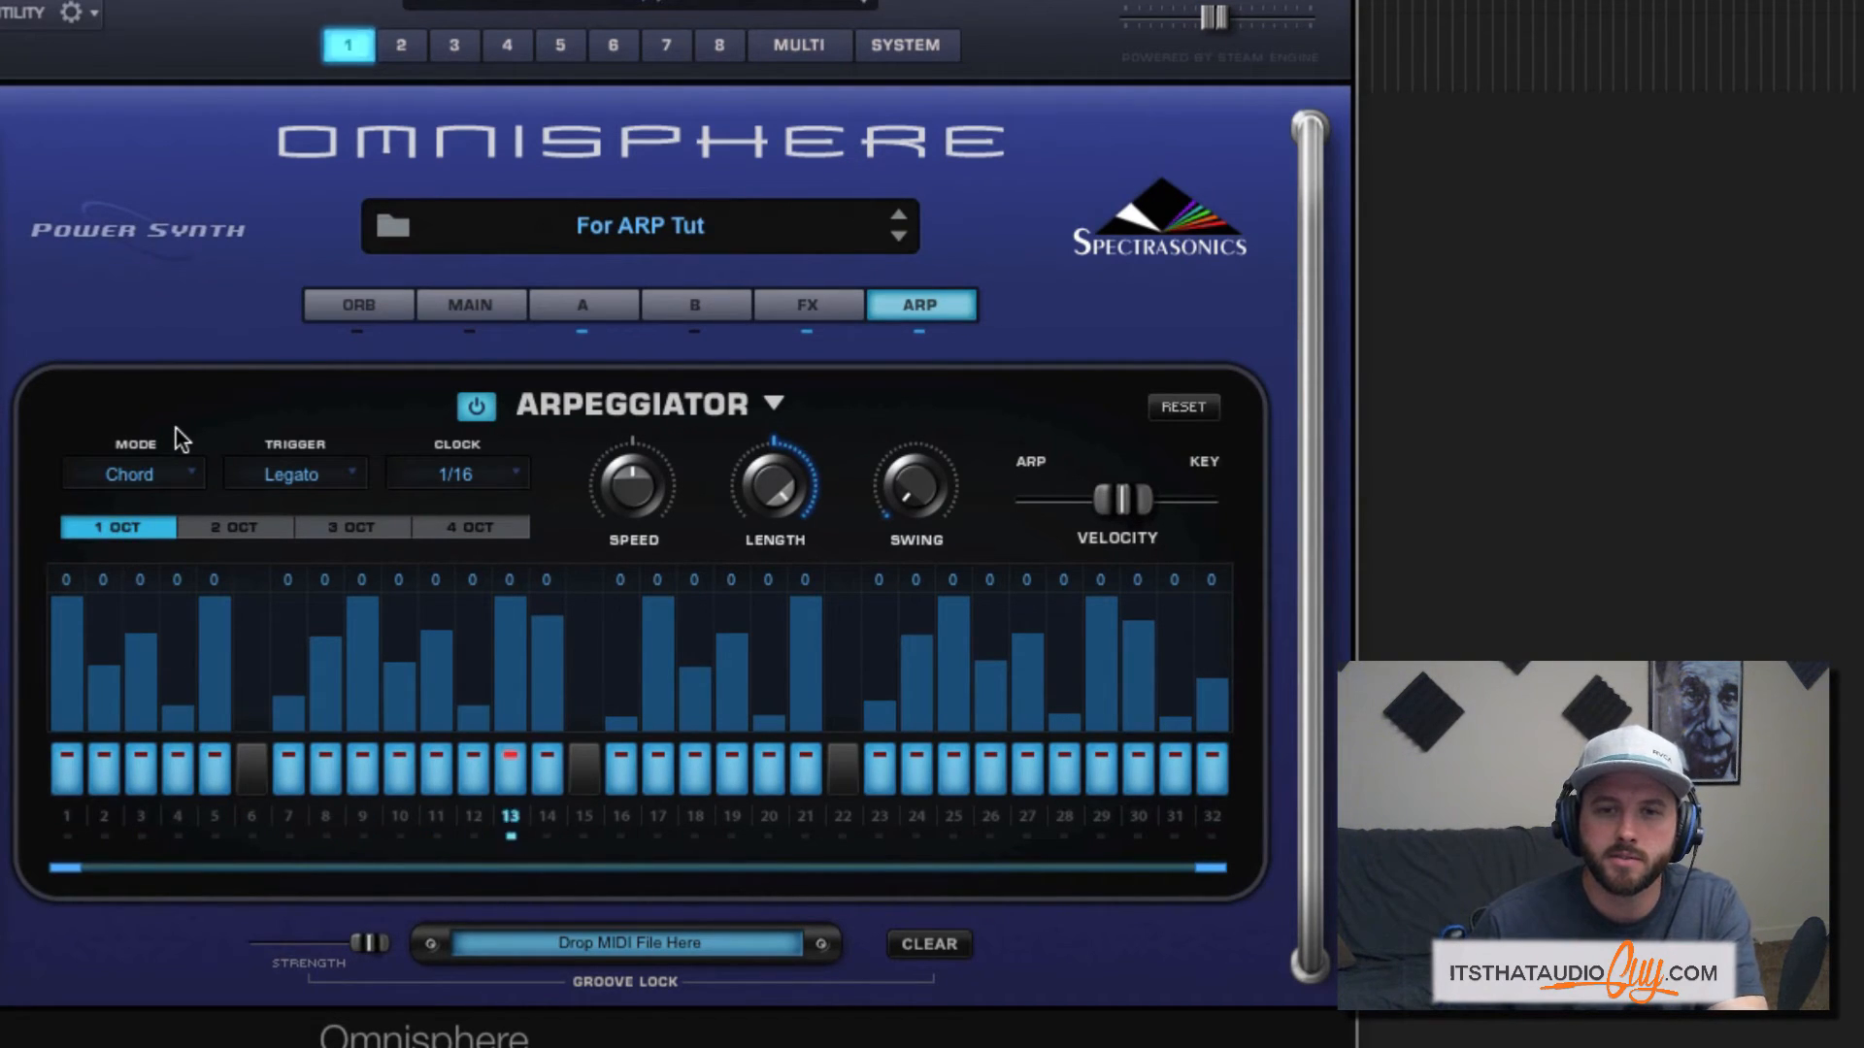
- Set the arpeggiator mode to Up and review the remaining mode options
click(178, 474)
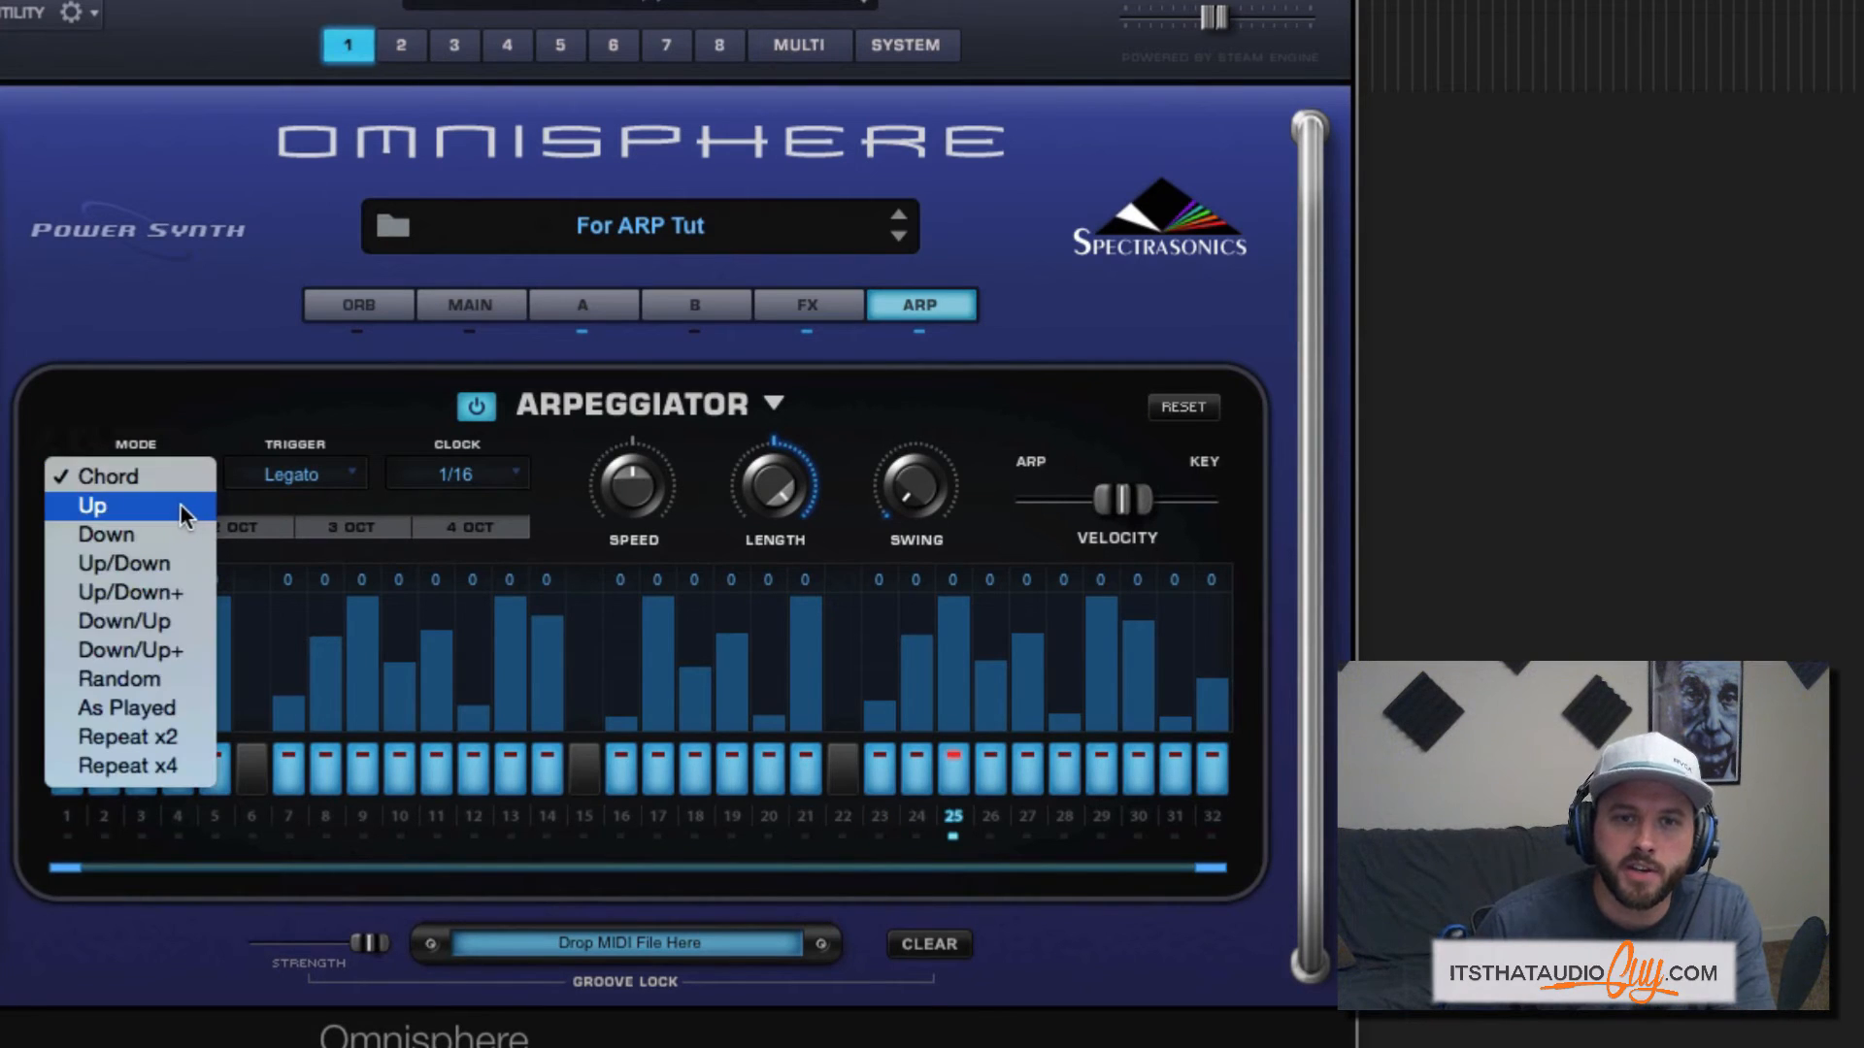
click(182, 509)
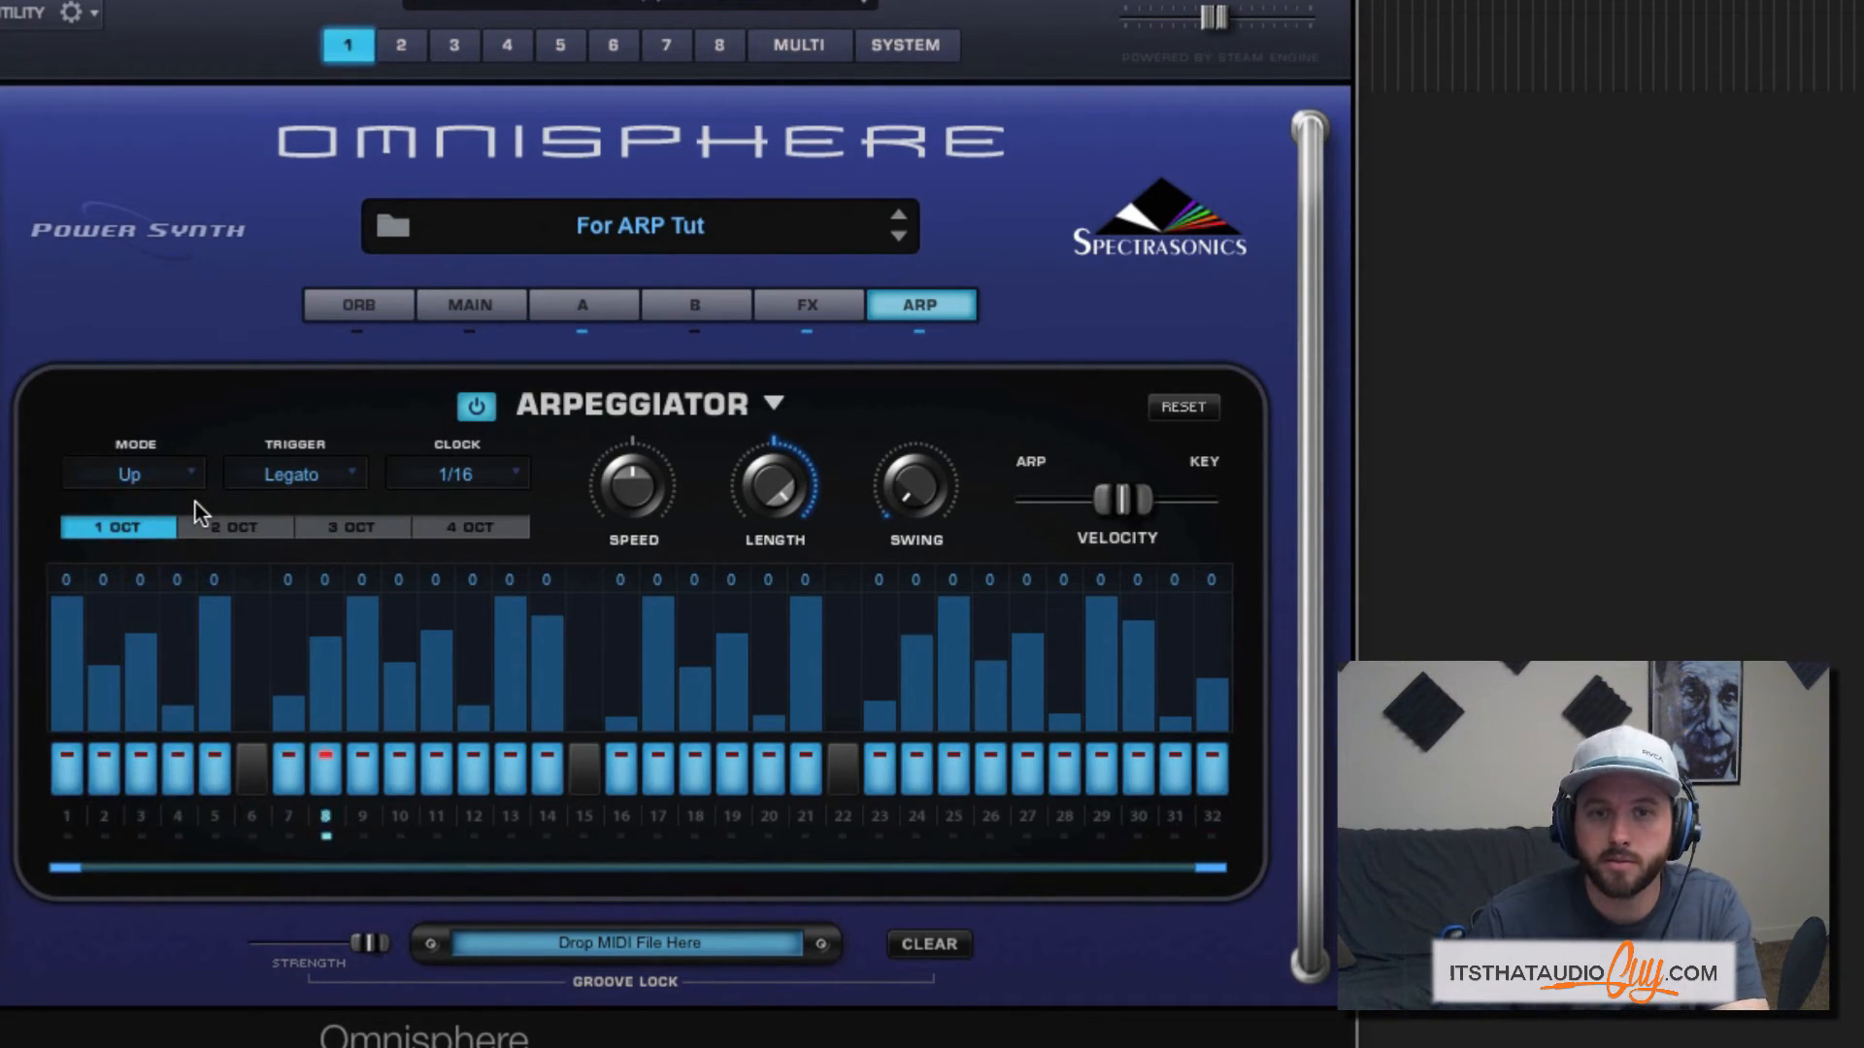
click(199, 475)
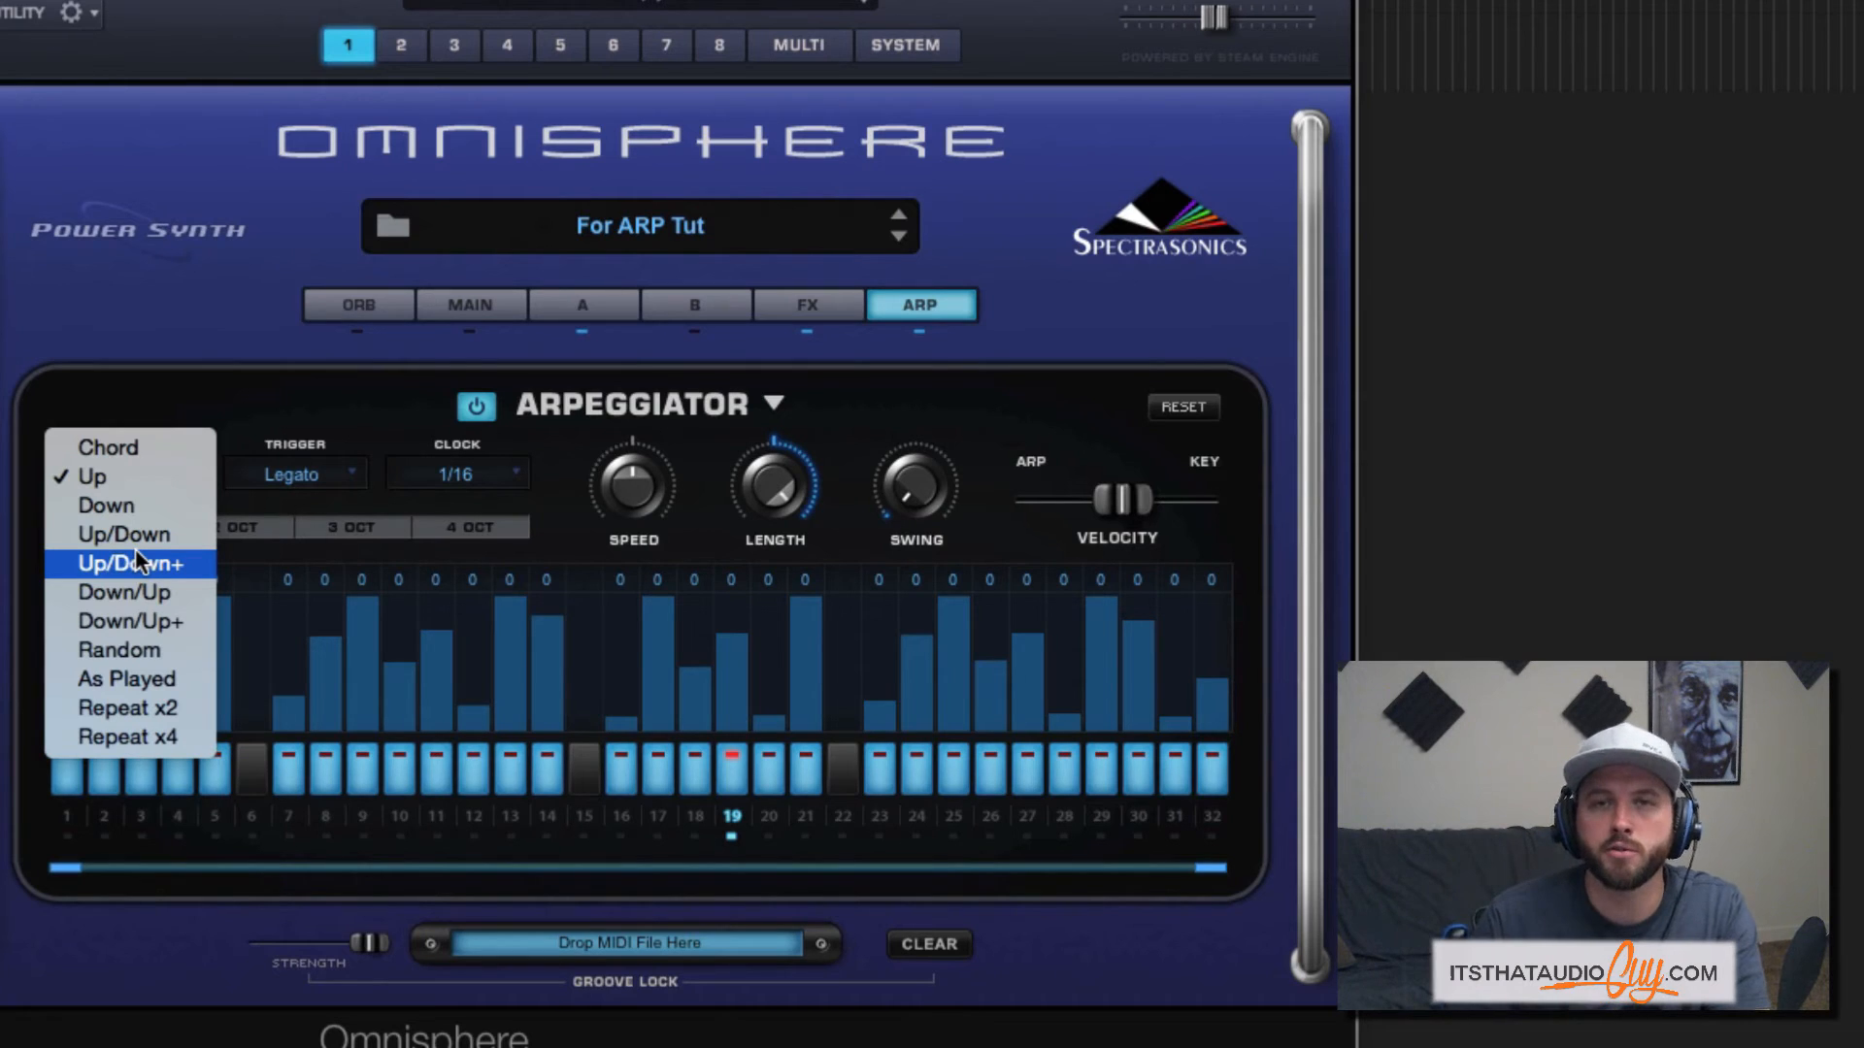
click(231, 445)
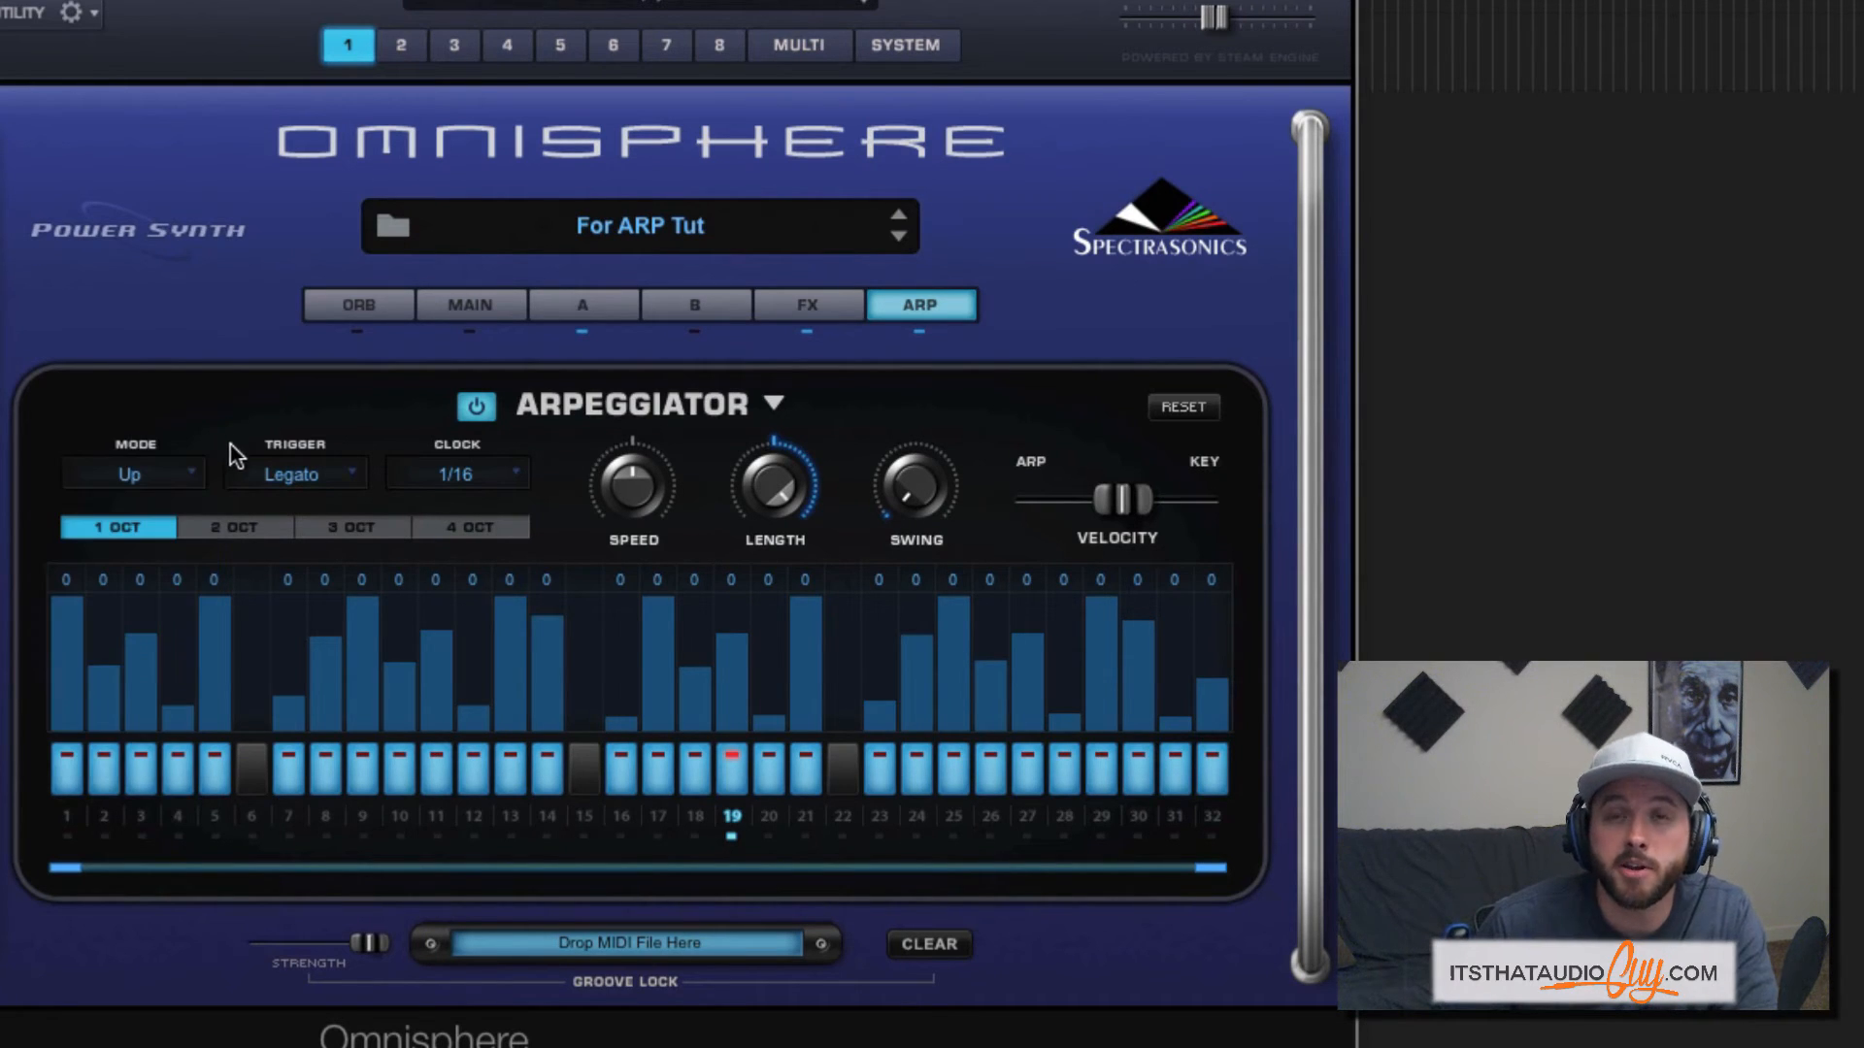
- Review the arpeggiator's trigger options, try the Song Position trigger, and set the trigger to Note
click(328, 483)
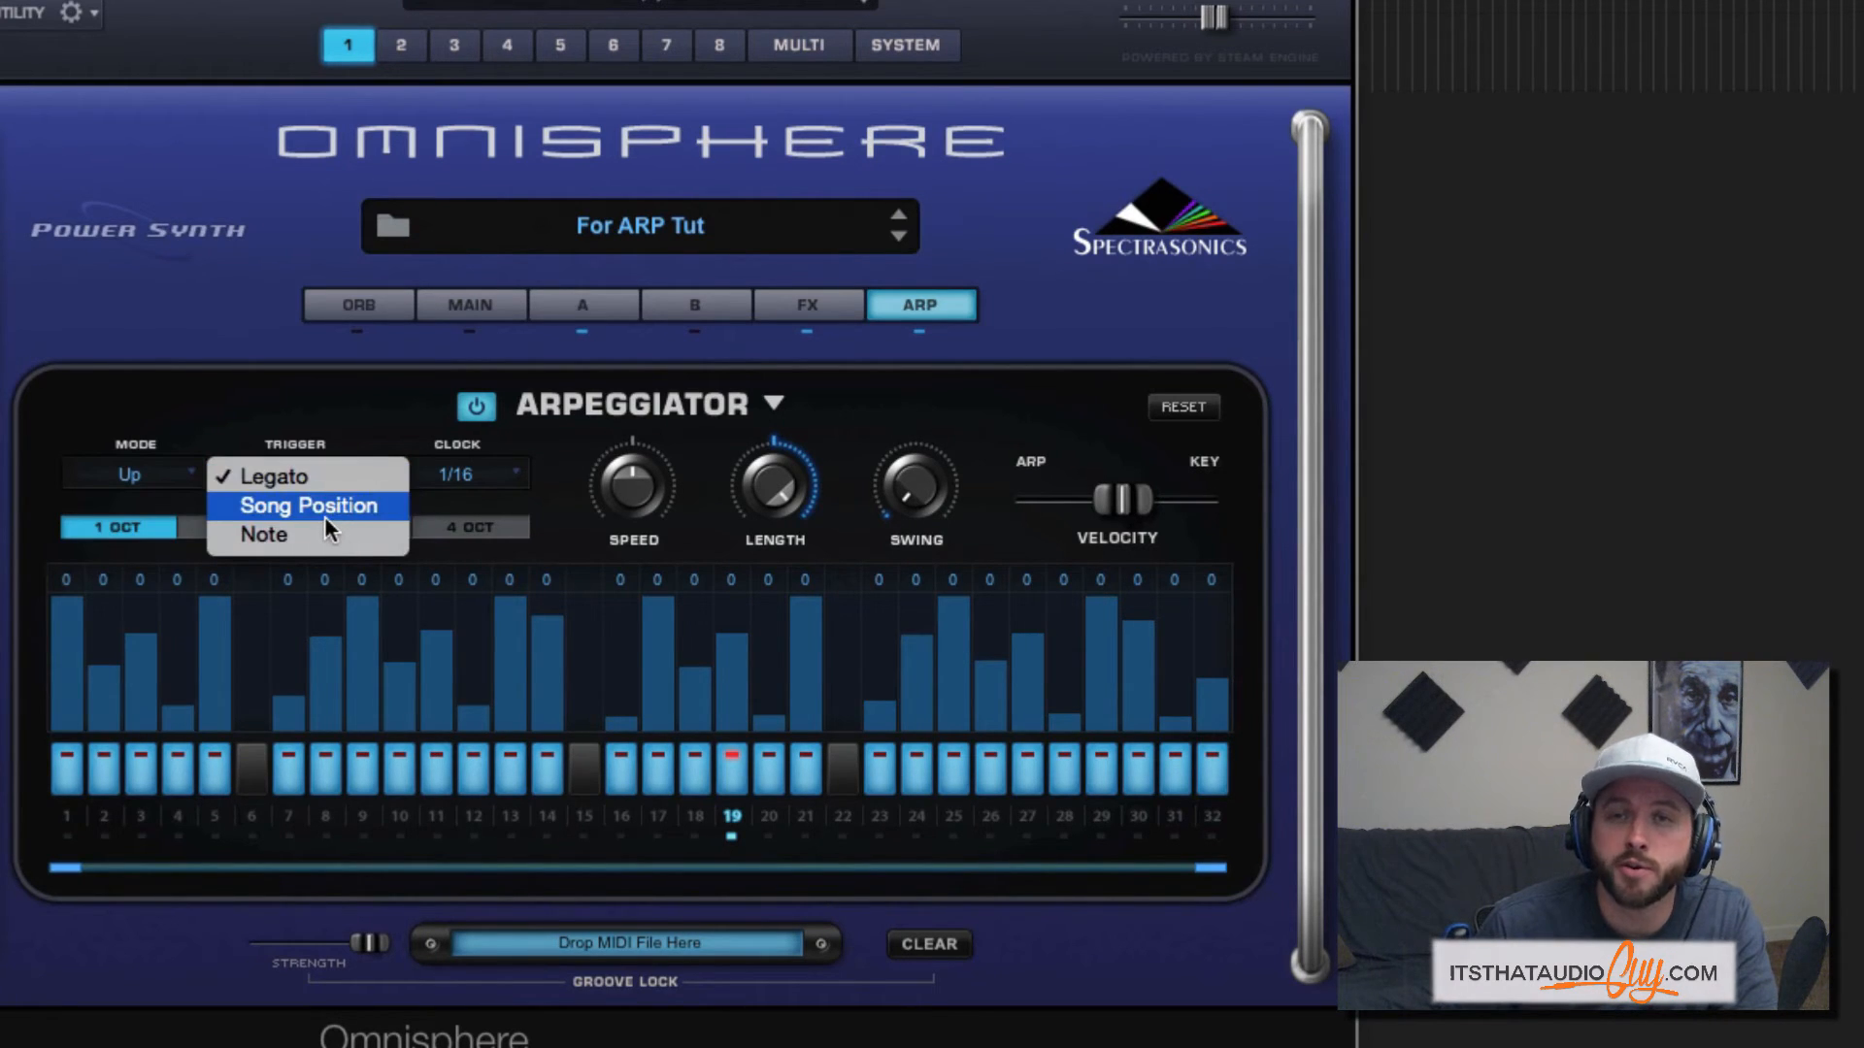
click(328, 473)
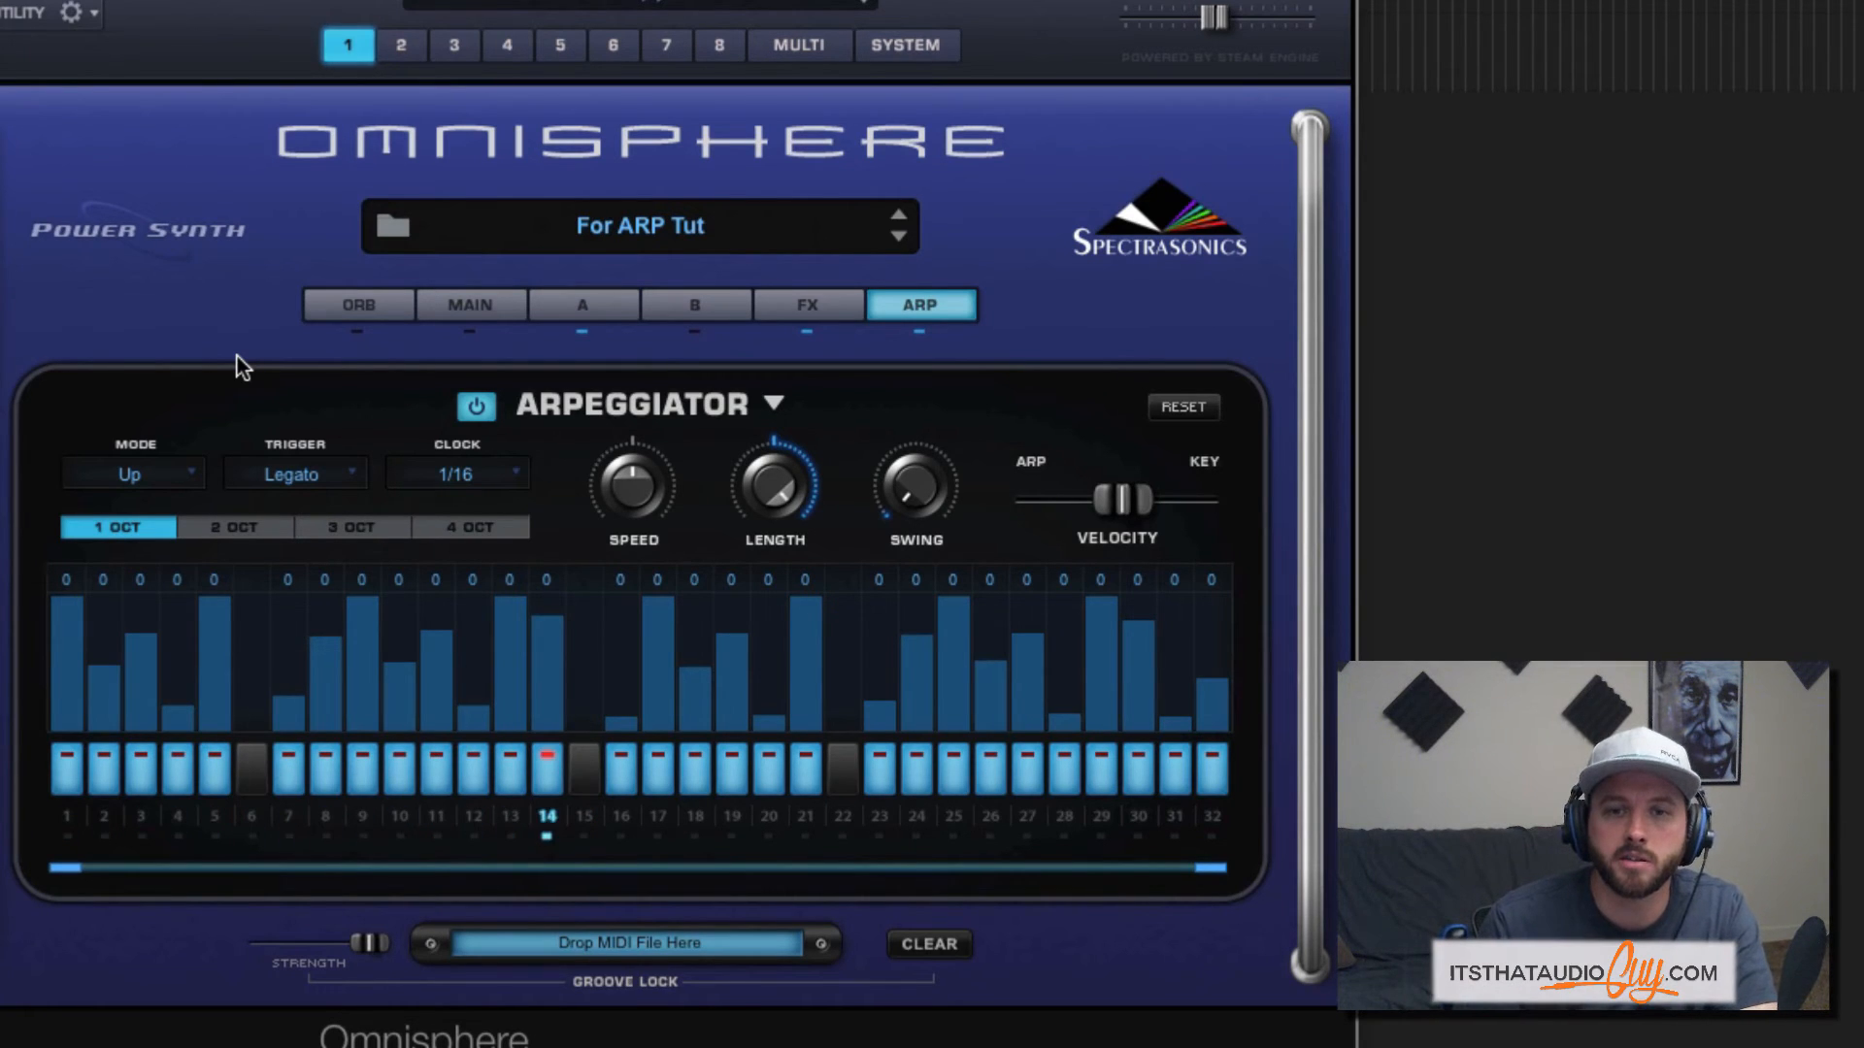
click(345, 474)
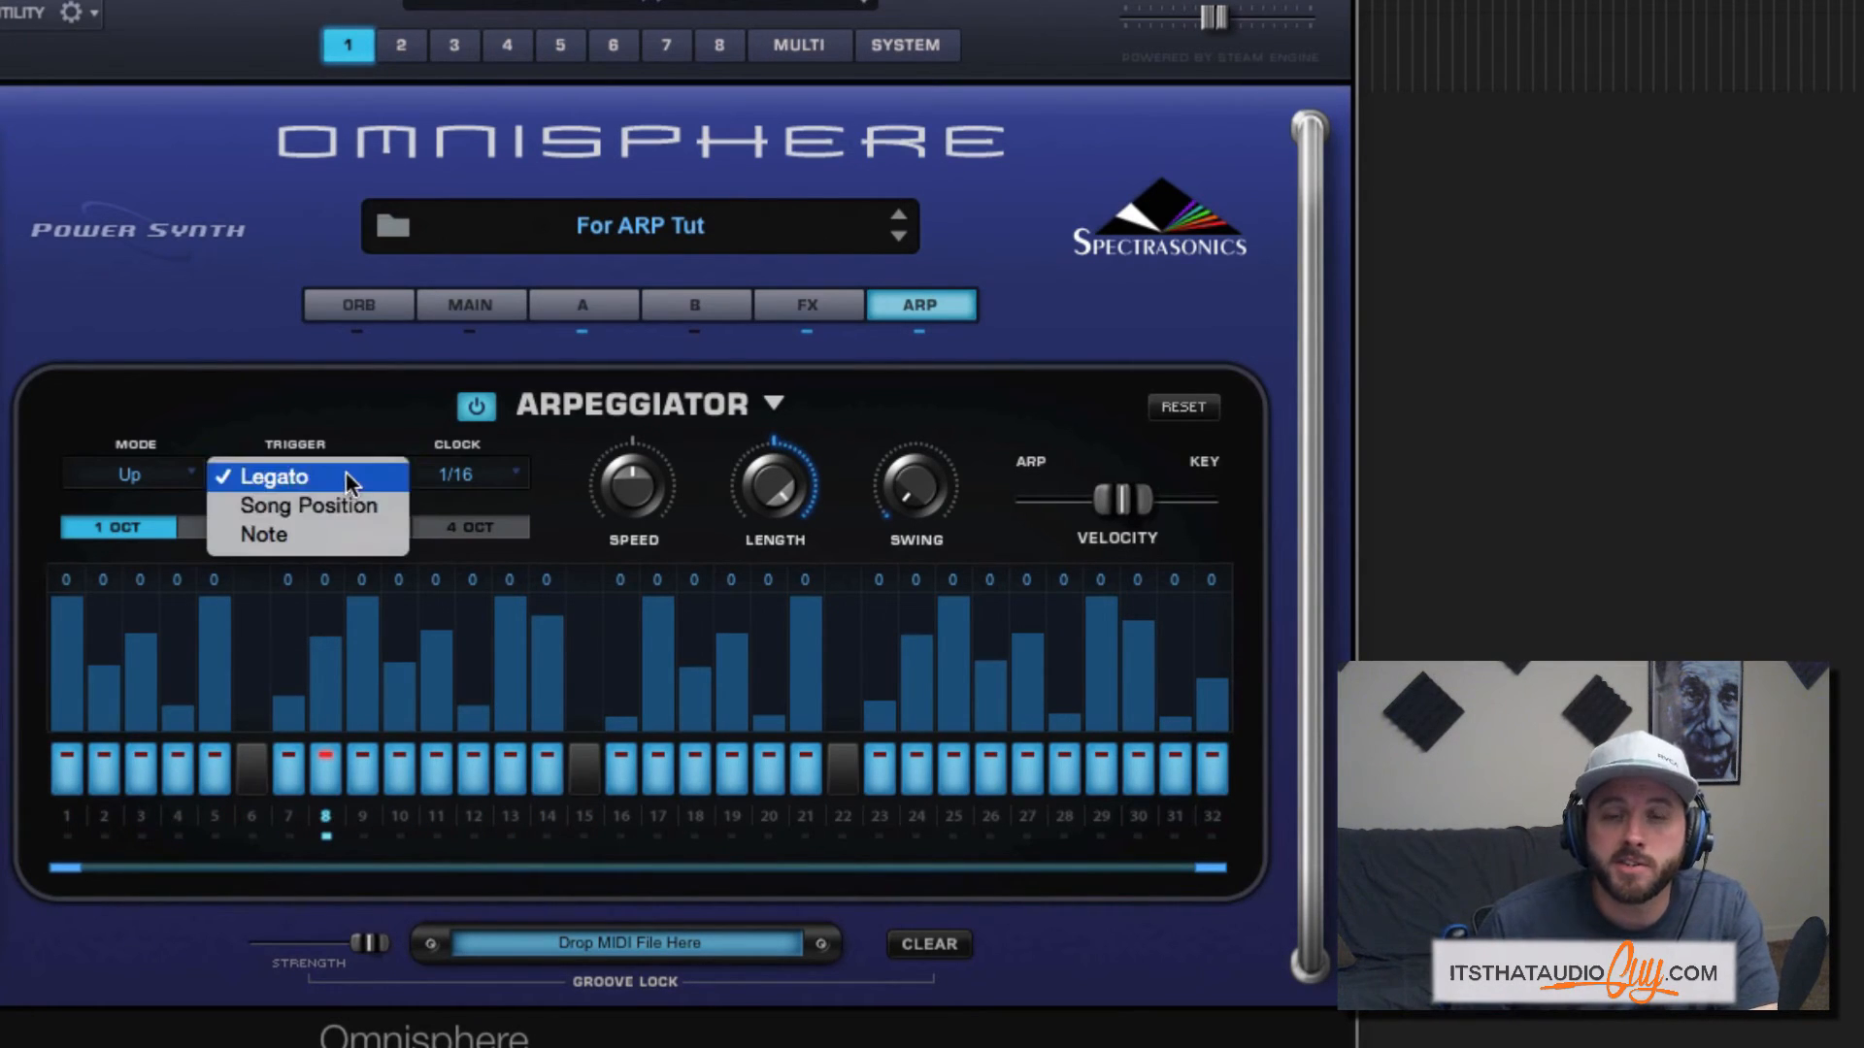
click(340, 496)
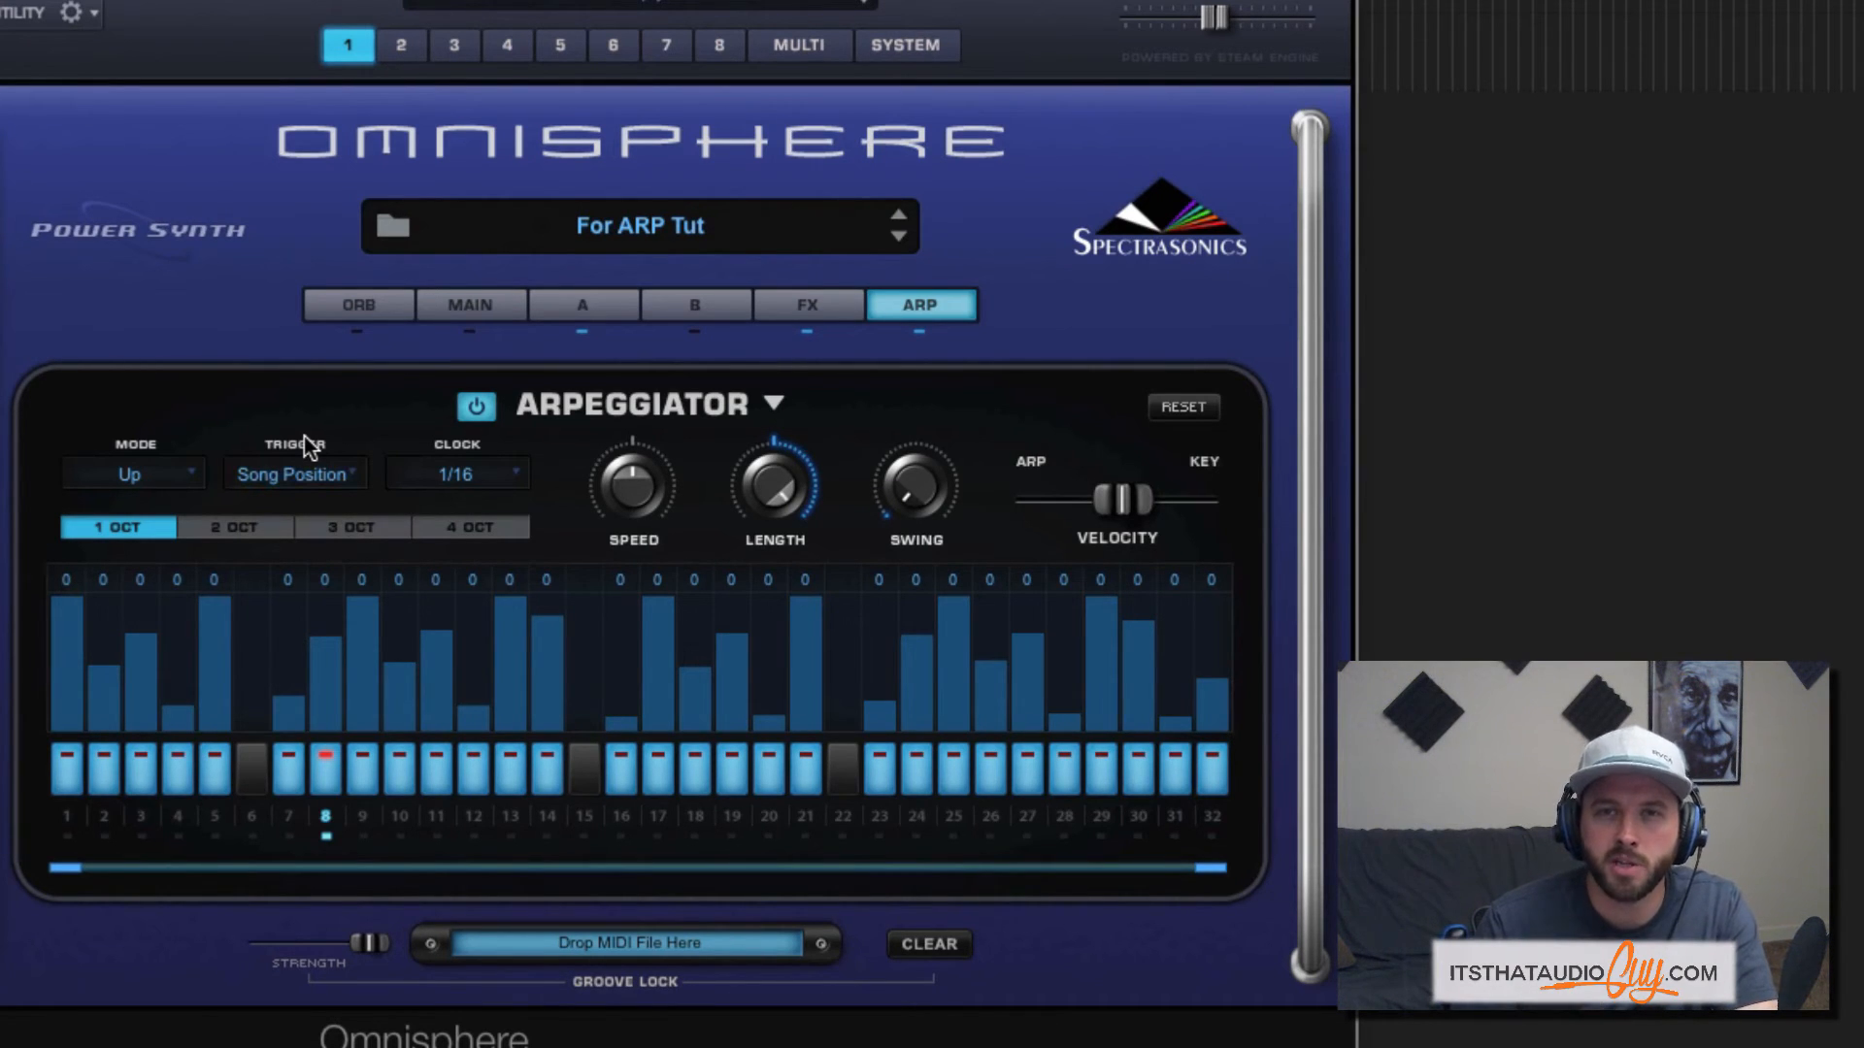
click(304, 435)
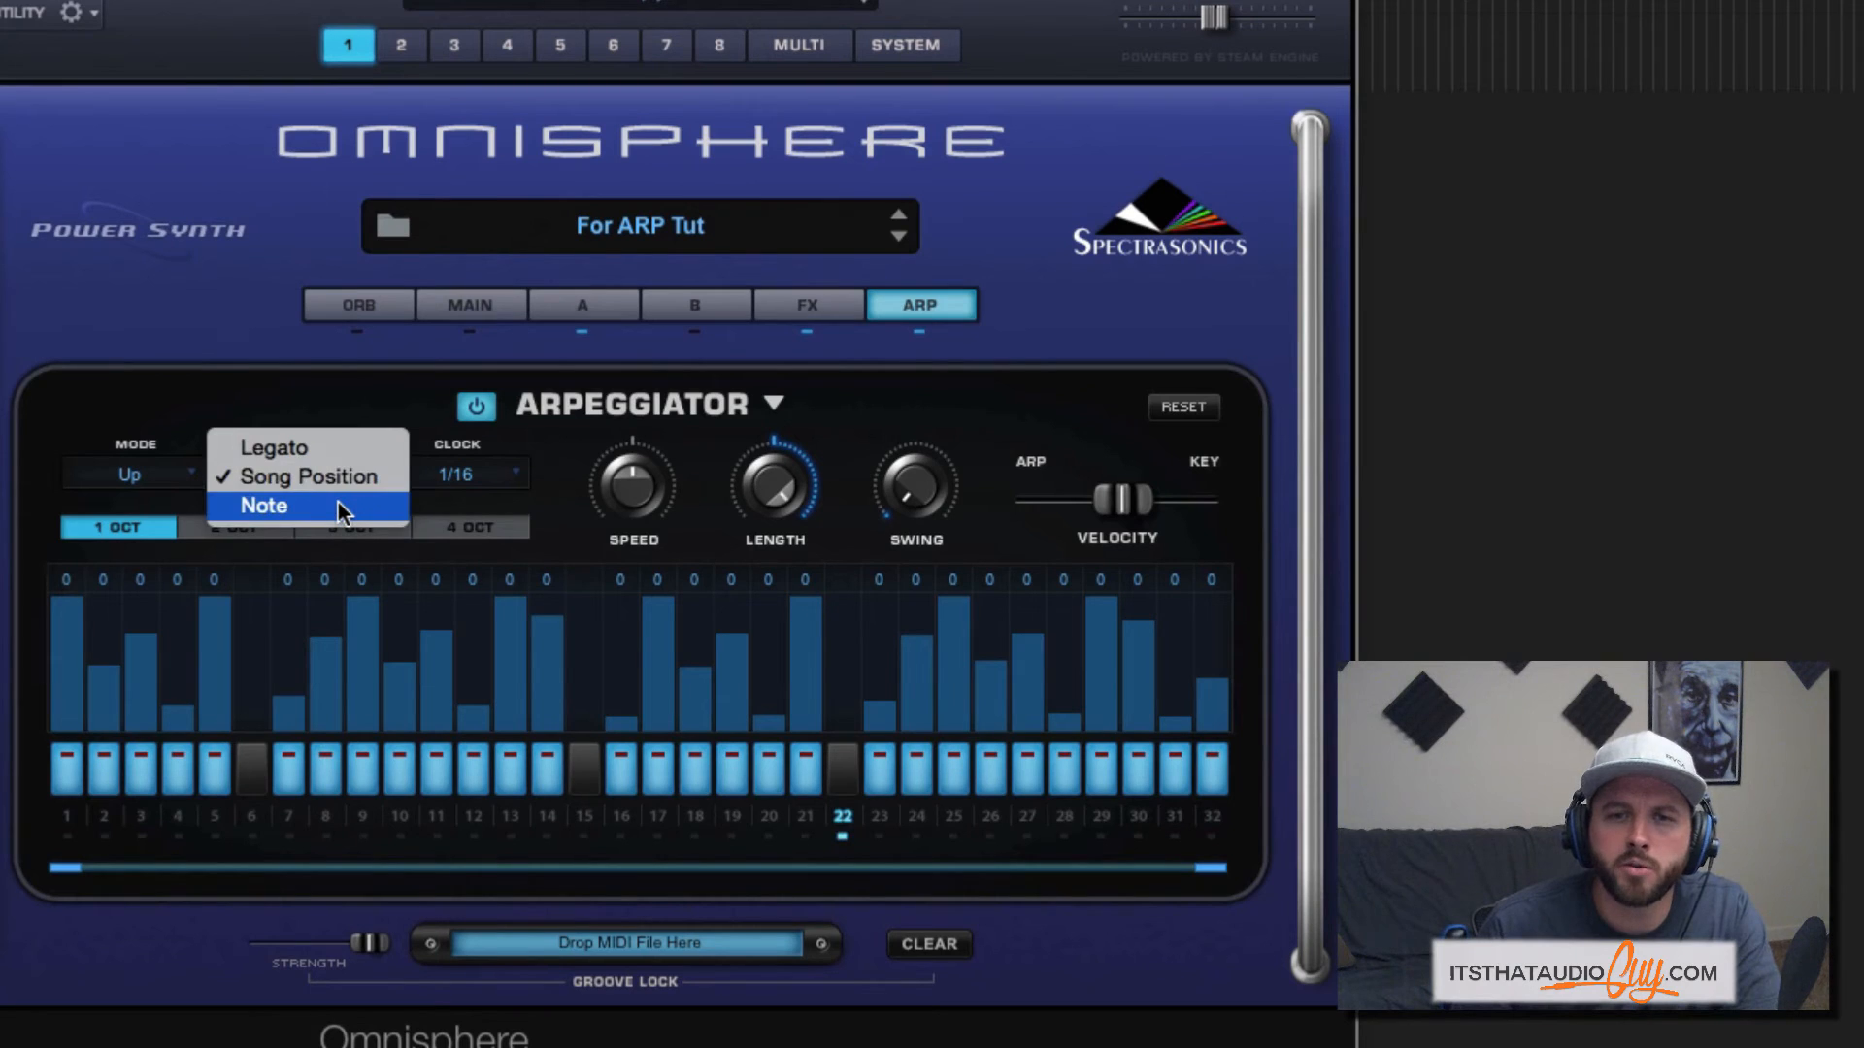
click(339, 503)
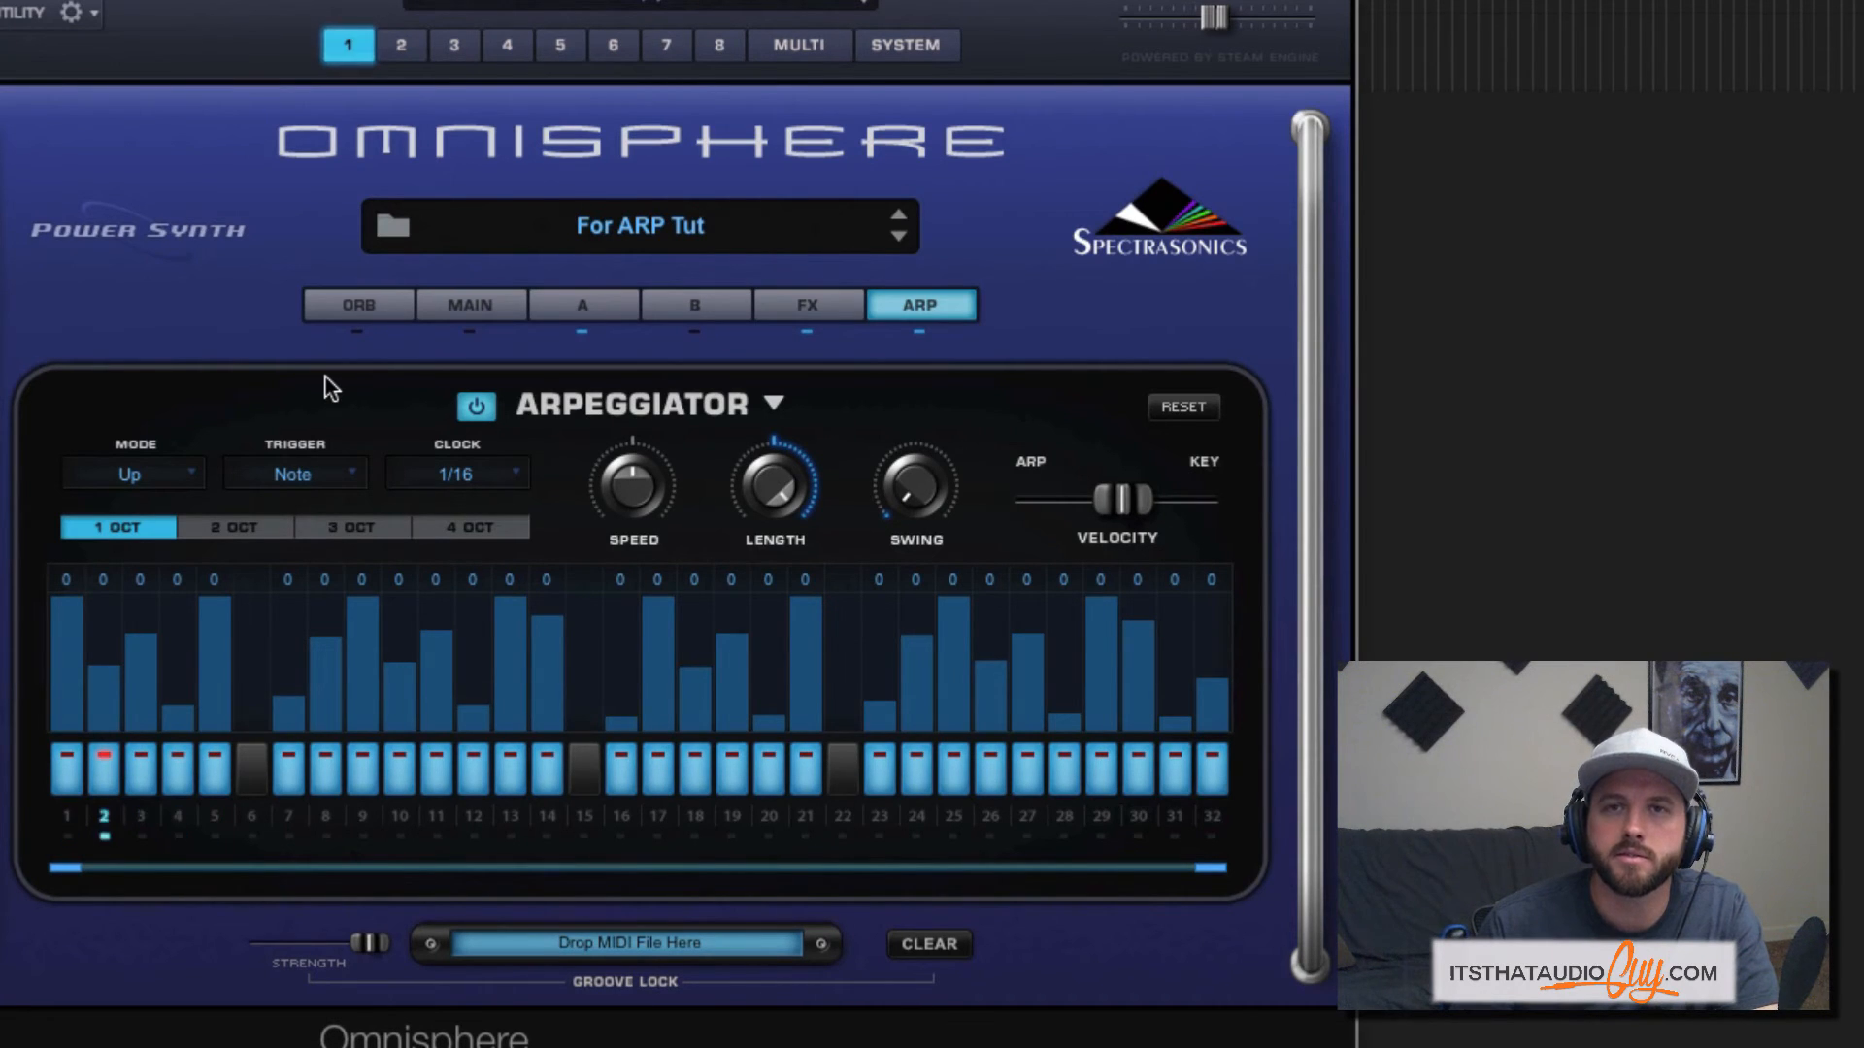
- Set the arpeggiator mode to As Played and try the 1/16 triplet clock division
click(506, 481)
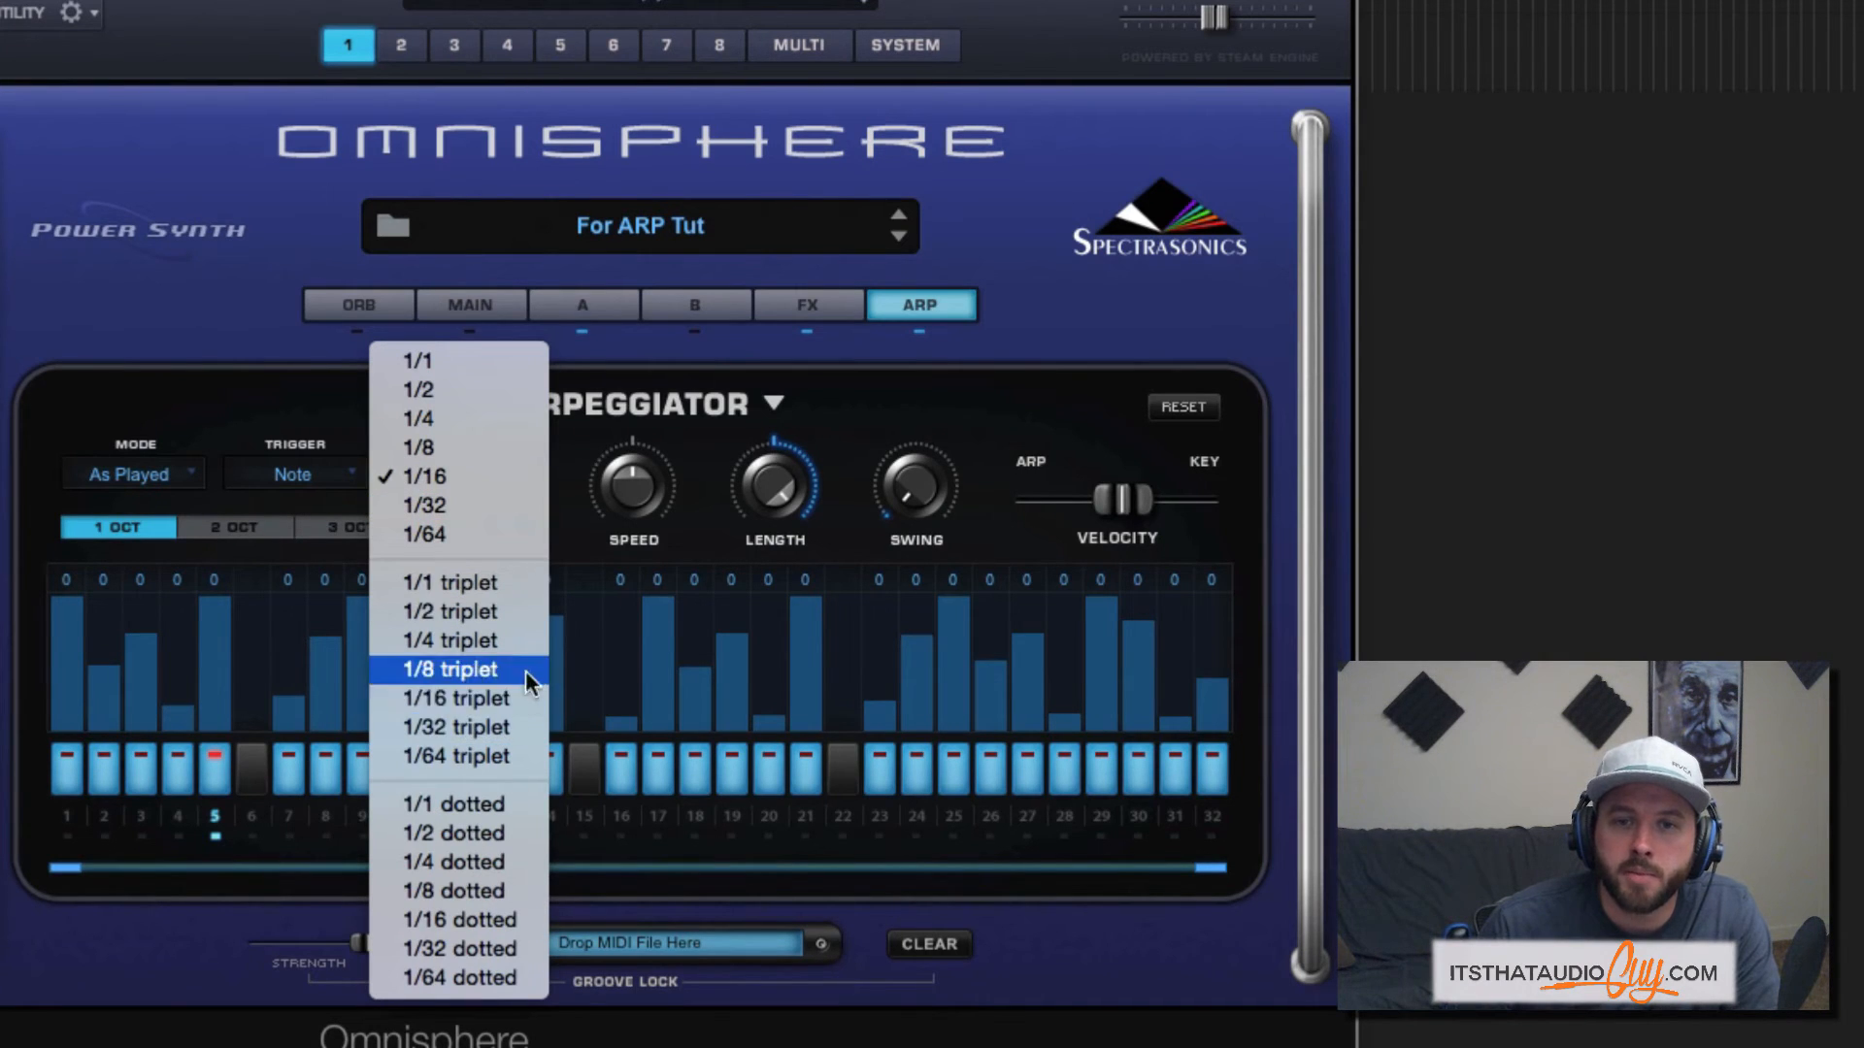
click(489, 700)
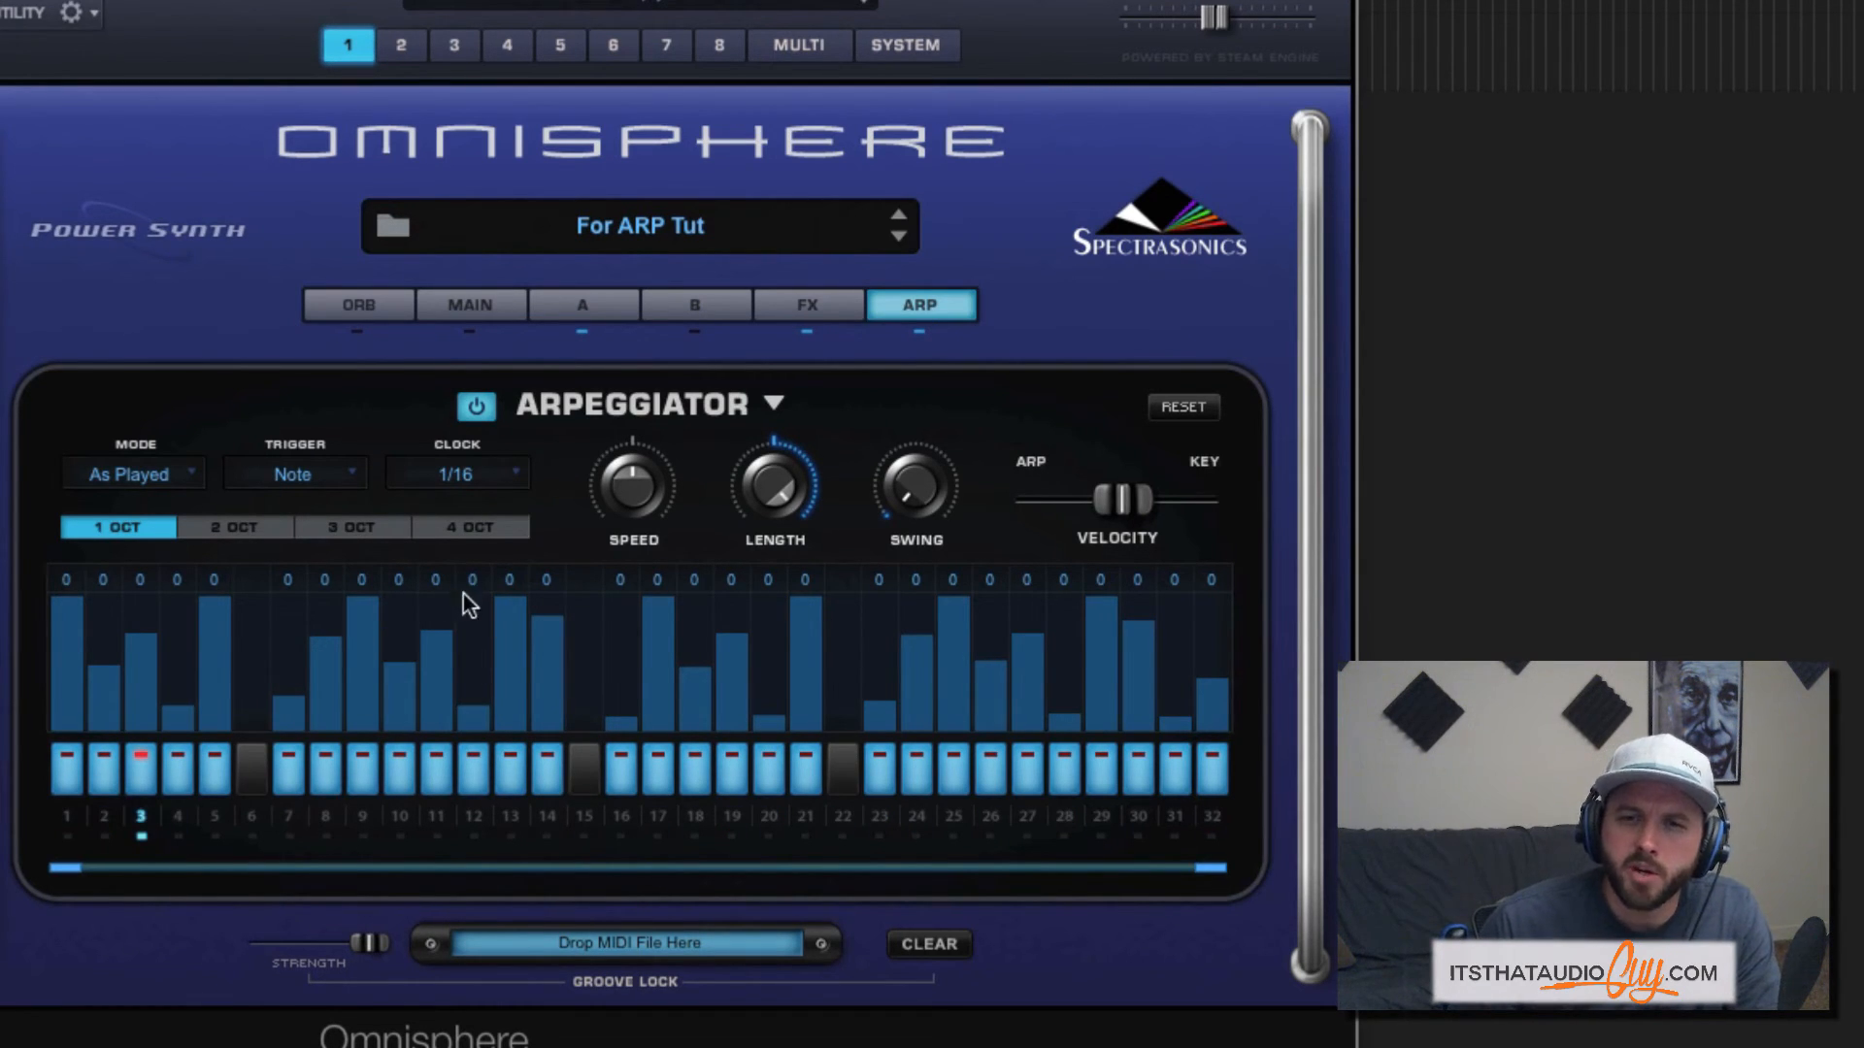
- Try adjusting the arpeggiator's Speed and Length, and restore both to their previous settings
mouse_move(631, 491)
mouse_down()
mouse_move(631, 471)
mouse_move(633, 612)
mouse_move(629, 503)
mouse_up()
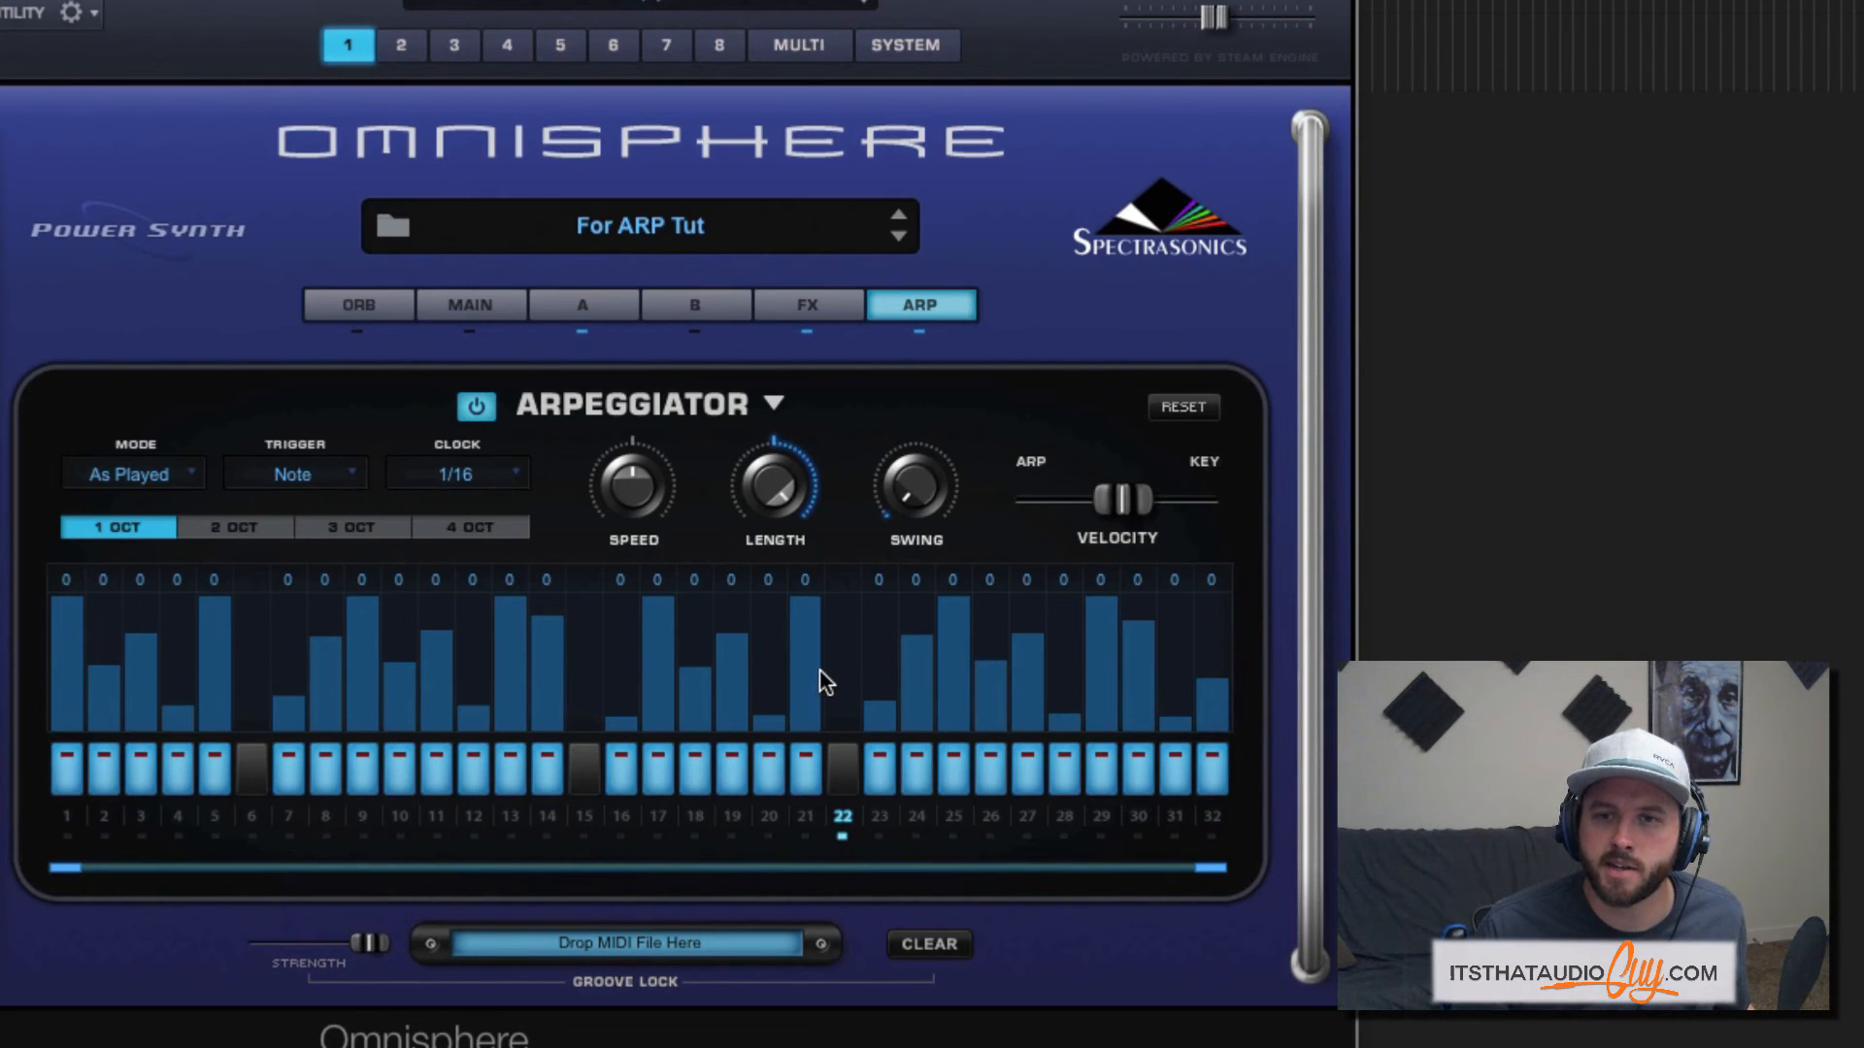
drag(789, 463, 706, 523)
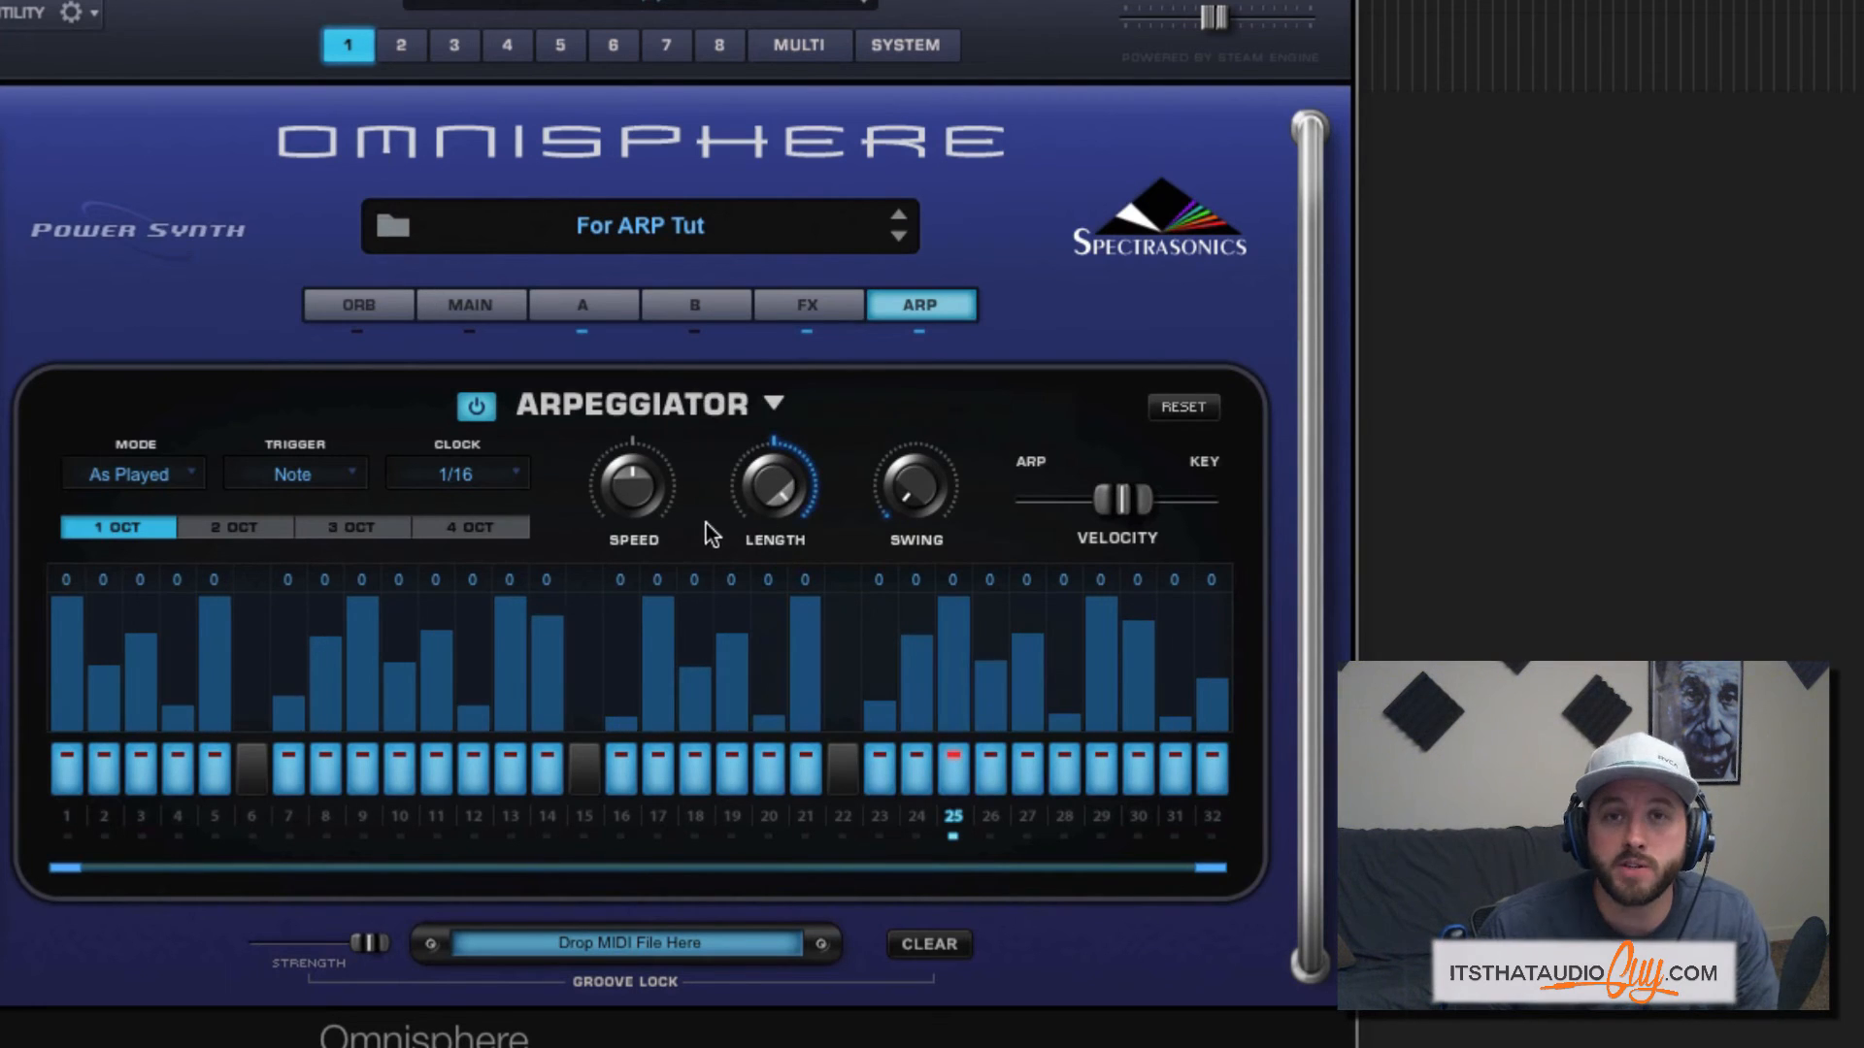
- Modulate the arpeggiator's Length with an LFO, and try different modulation source amounts and LFO rates
right_click(781, 489)
mouse_move(891, 438)
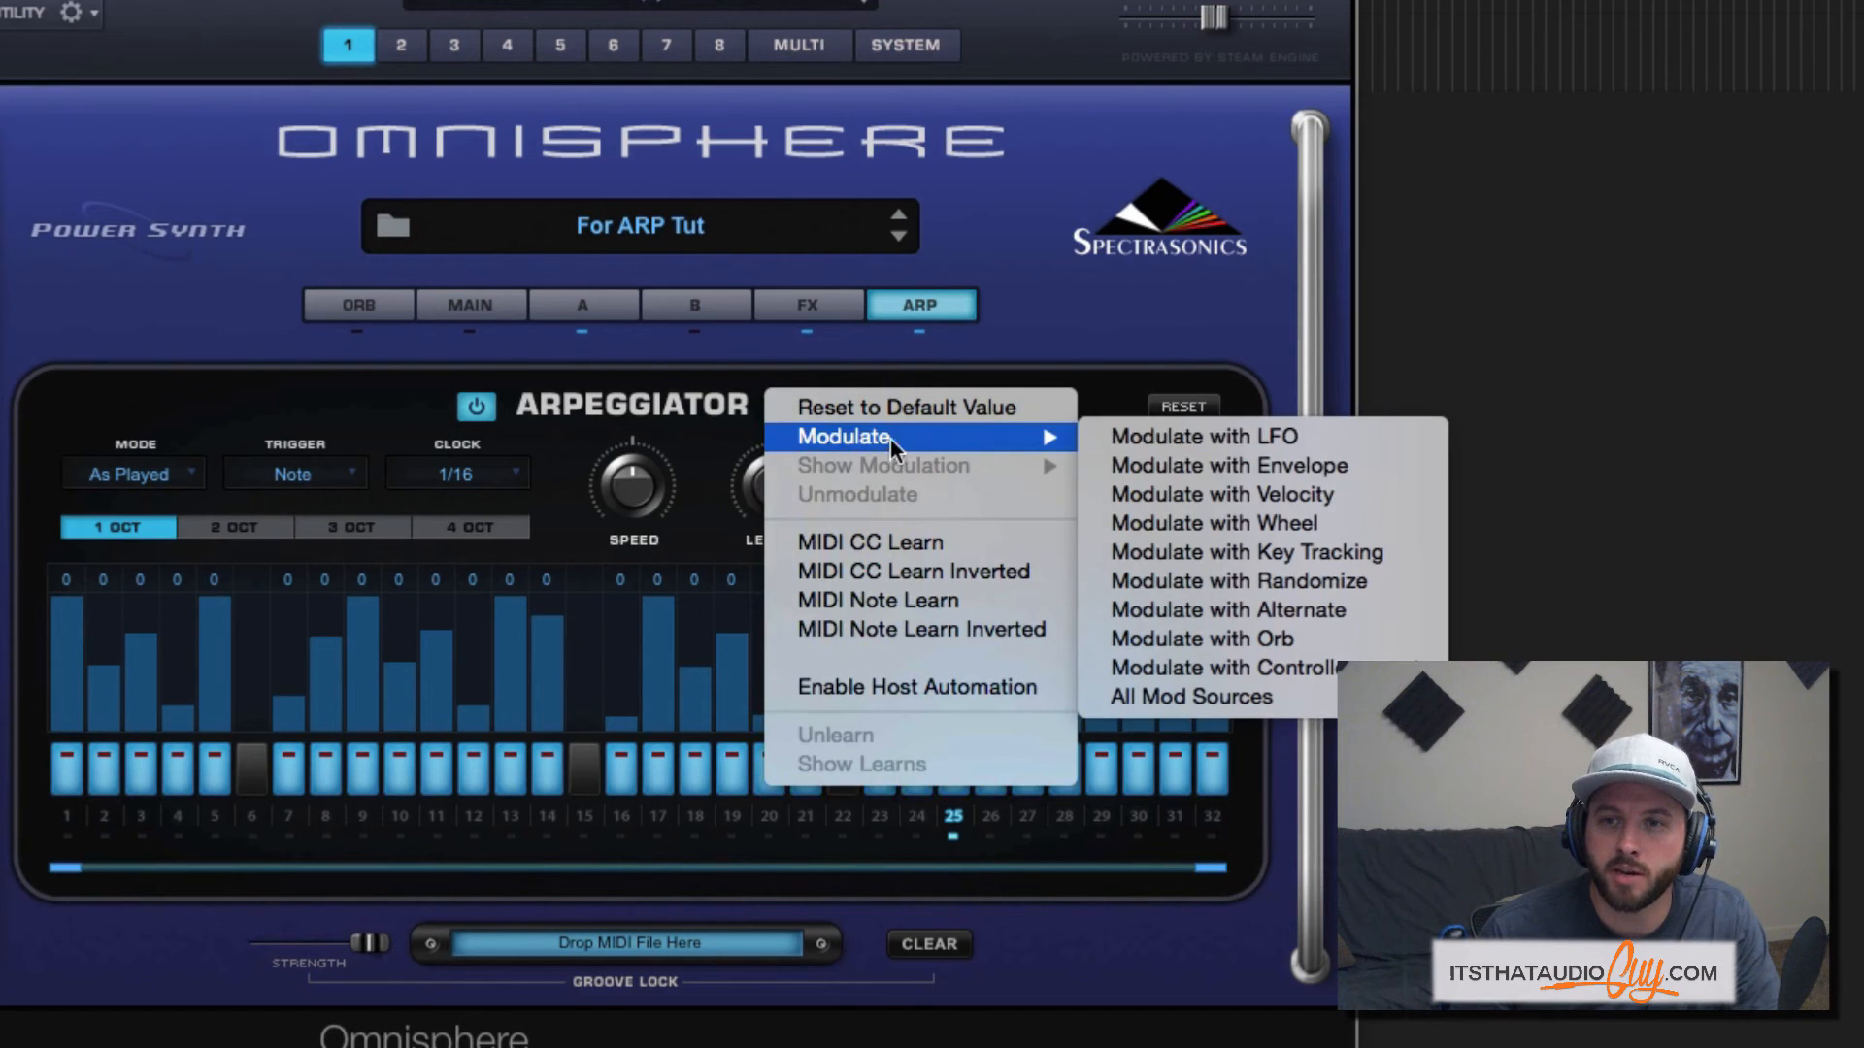
click(1187, 441)
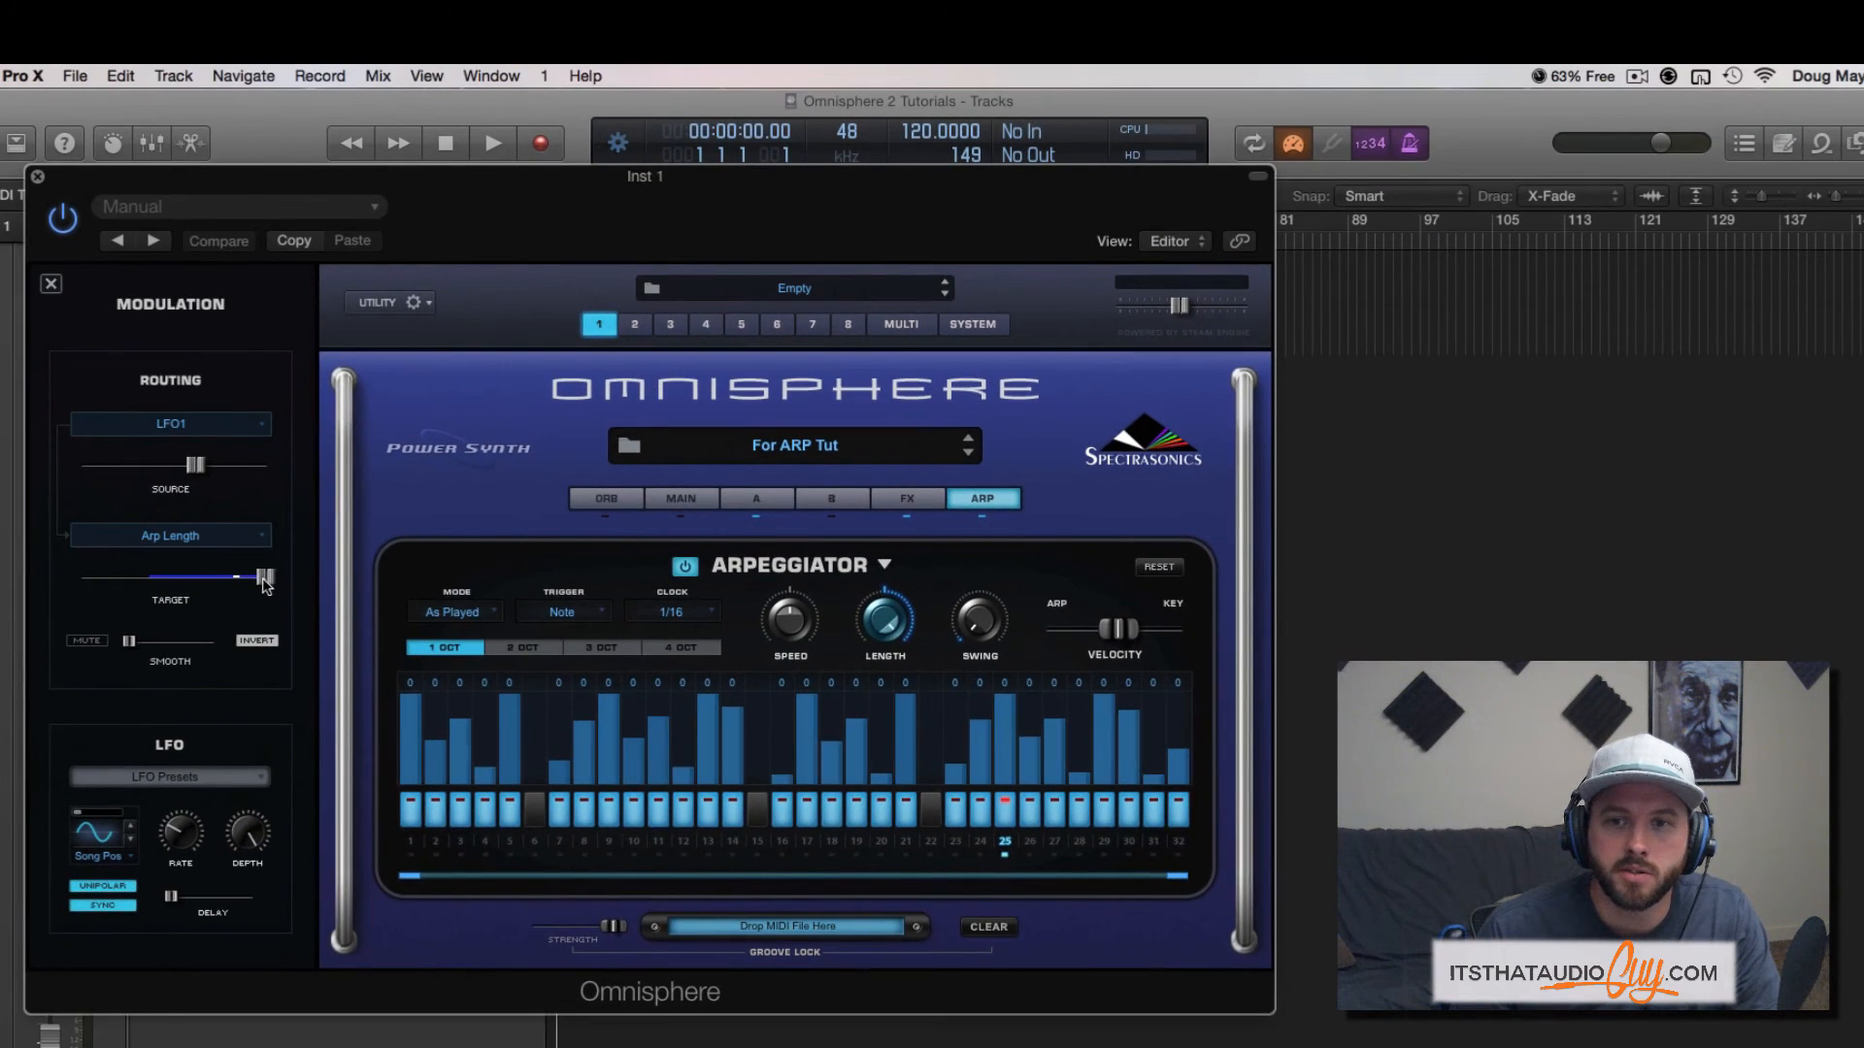
drag(186, 470, 208, 472)
drag(184, 838, 183, 828)
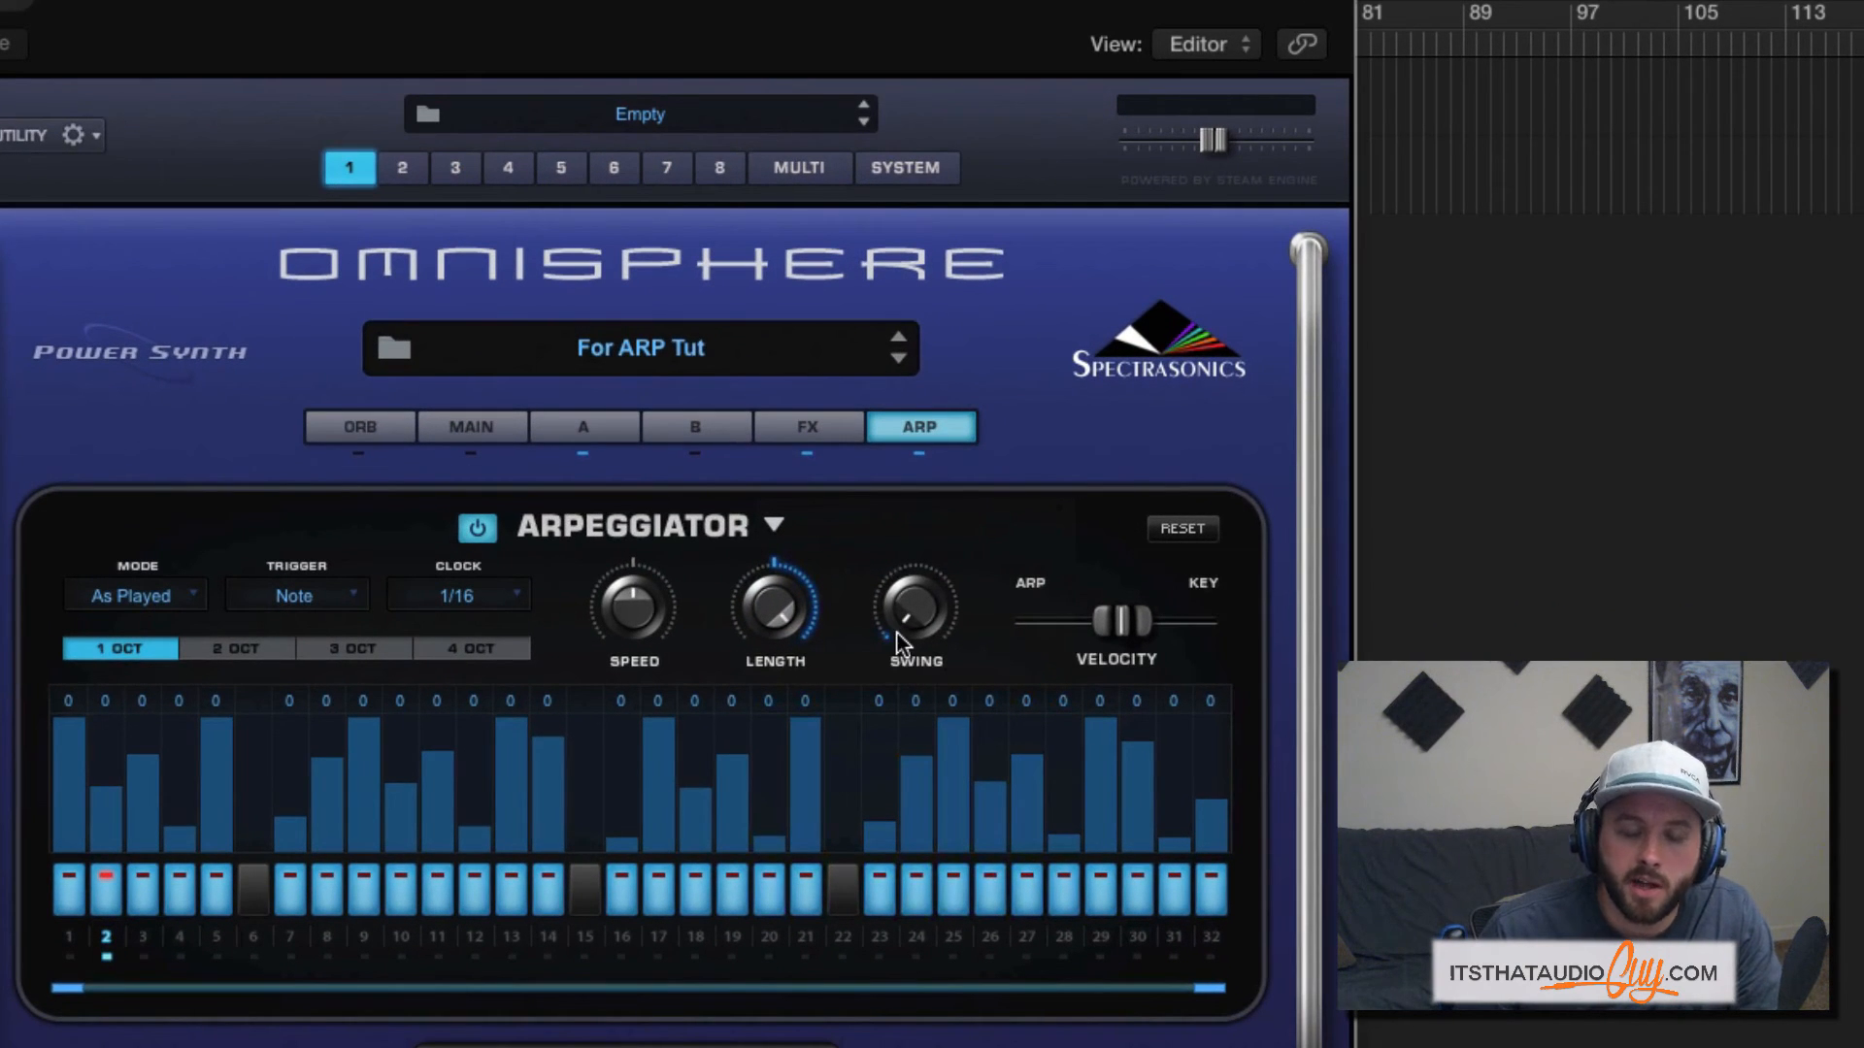
- Try a higher Swing amount on the arpeggiator and return it to the minimum
drag(903, 628, 913, 570)
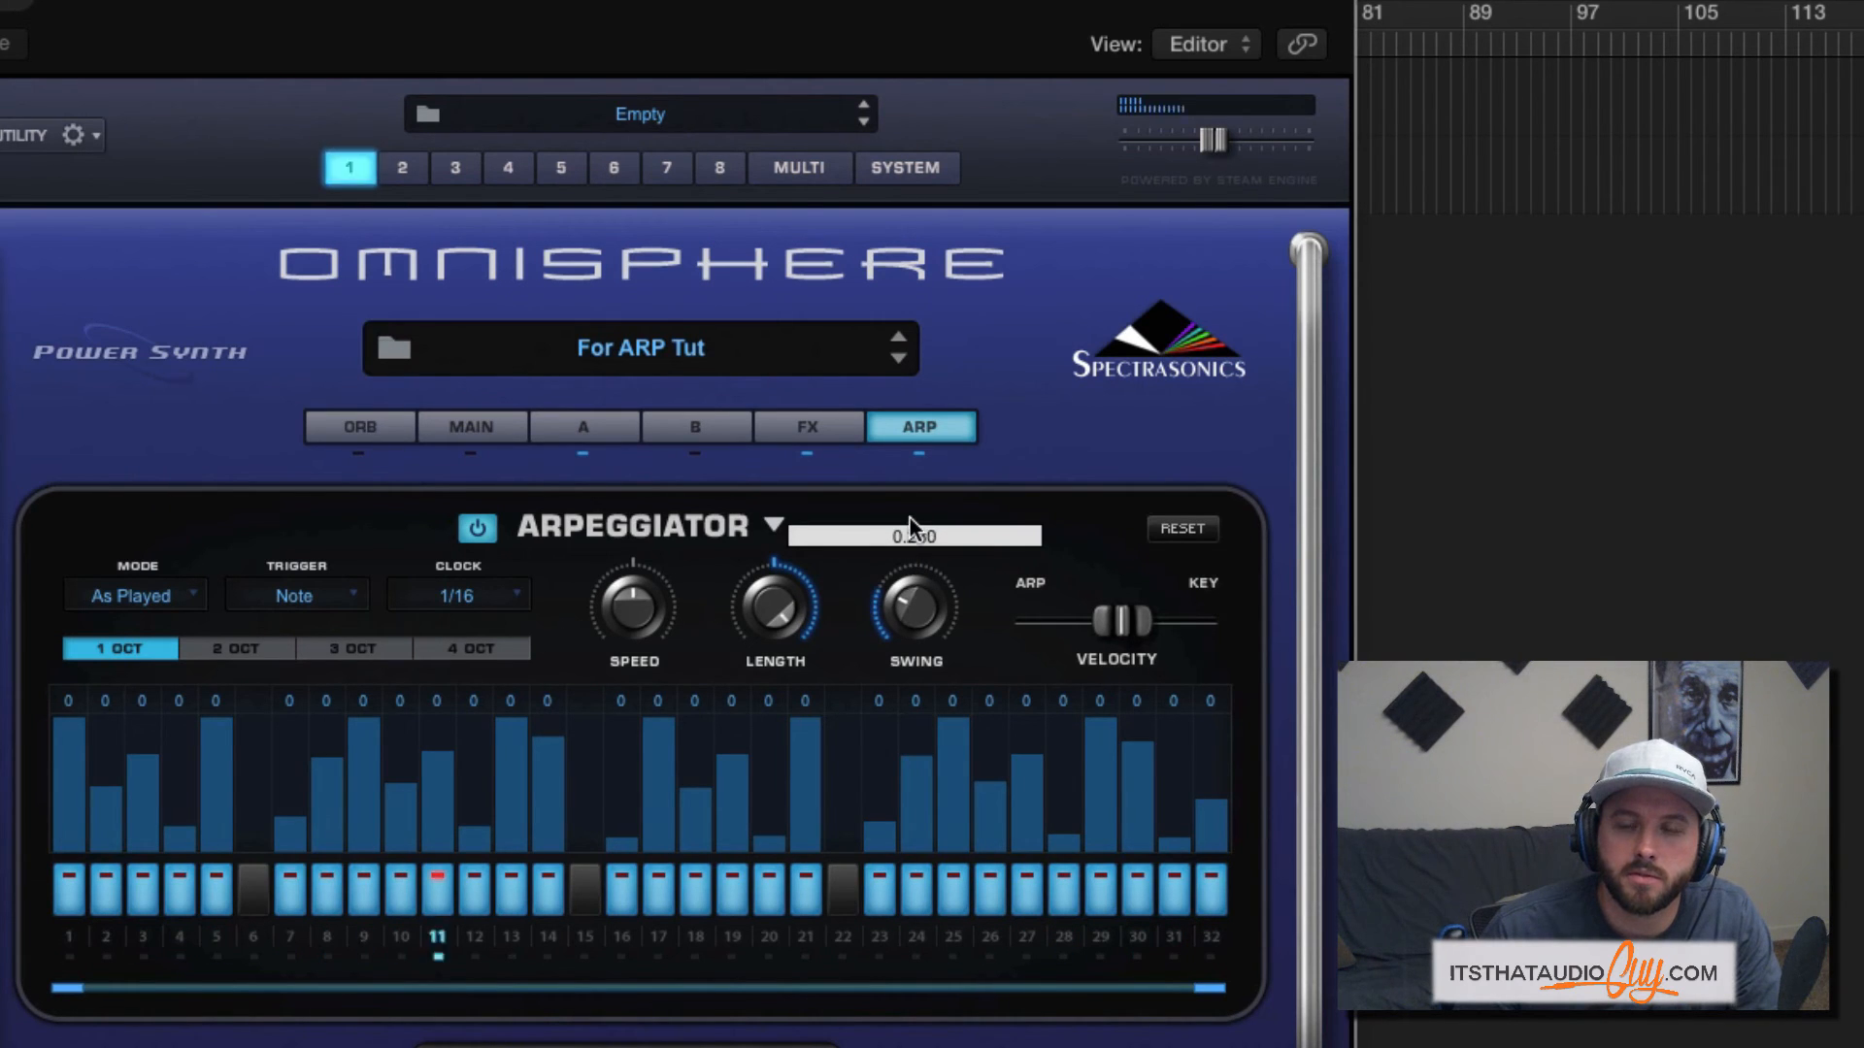
drag(914, 610, 943, 719)
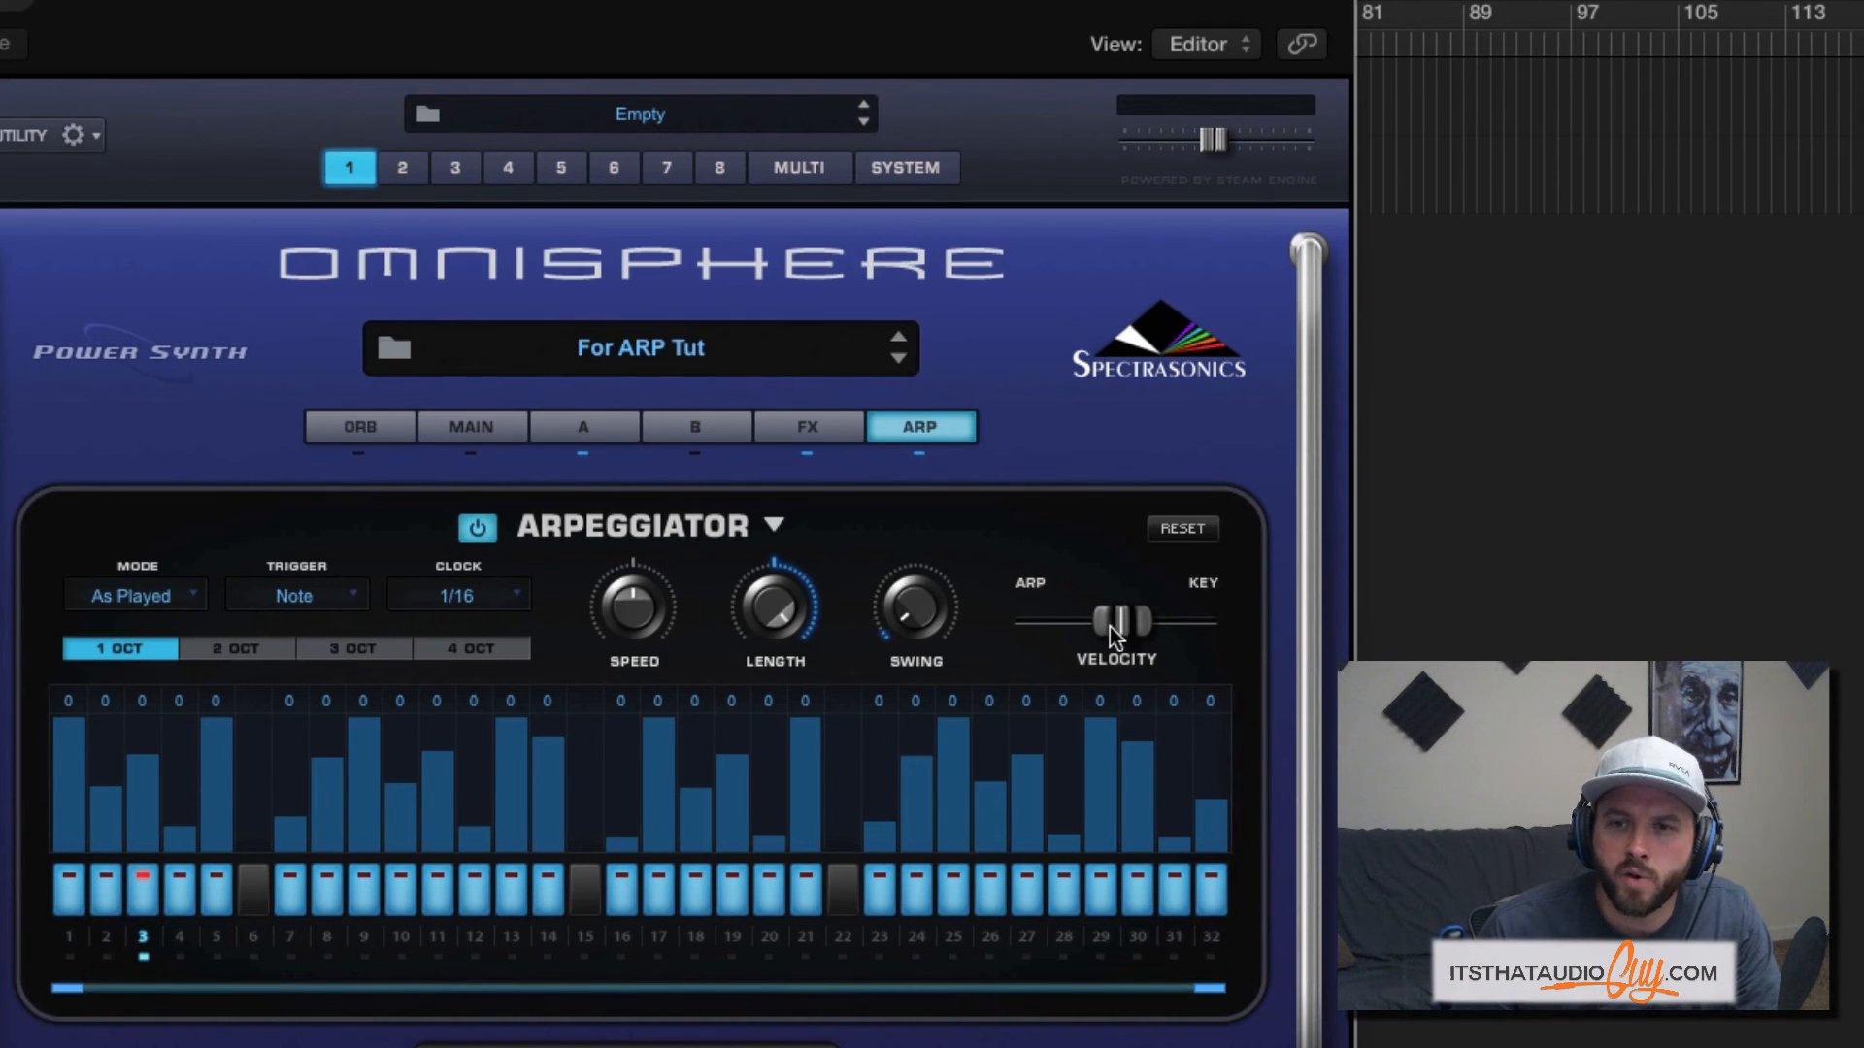
- Try the arpeggiator's velocity balance fully at Key and fully at Arp, and return it to about the middle
drag(1114, 624, 1217, 627)
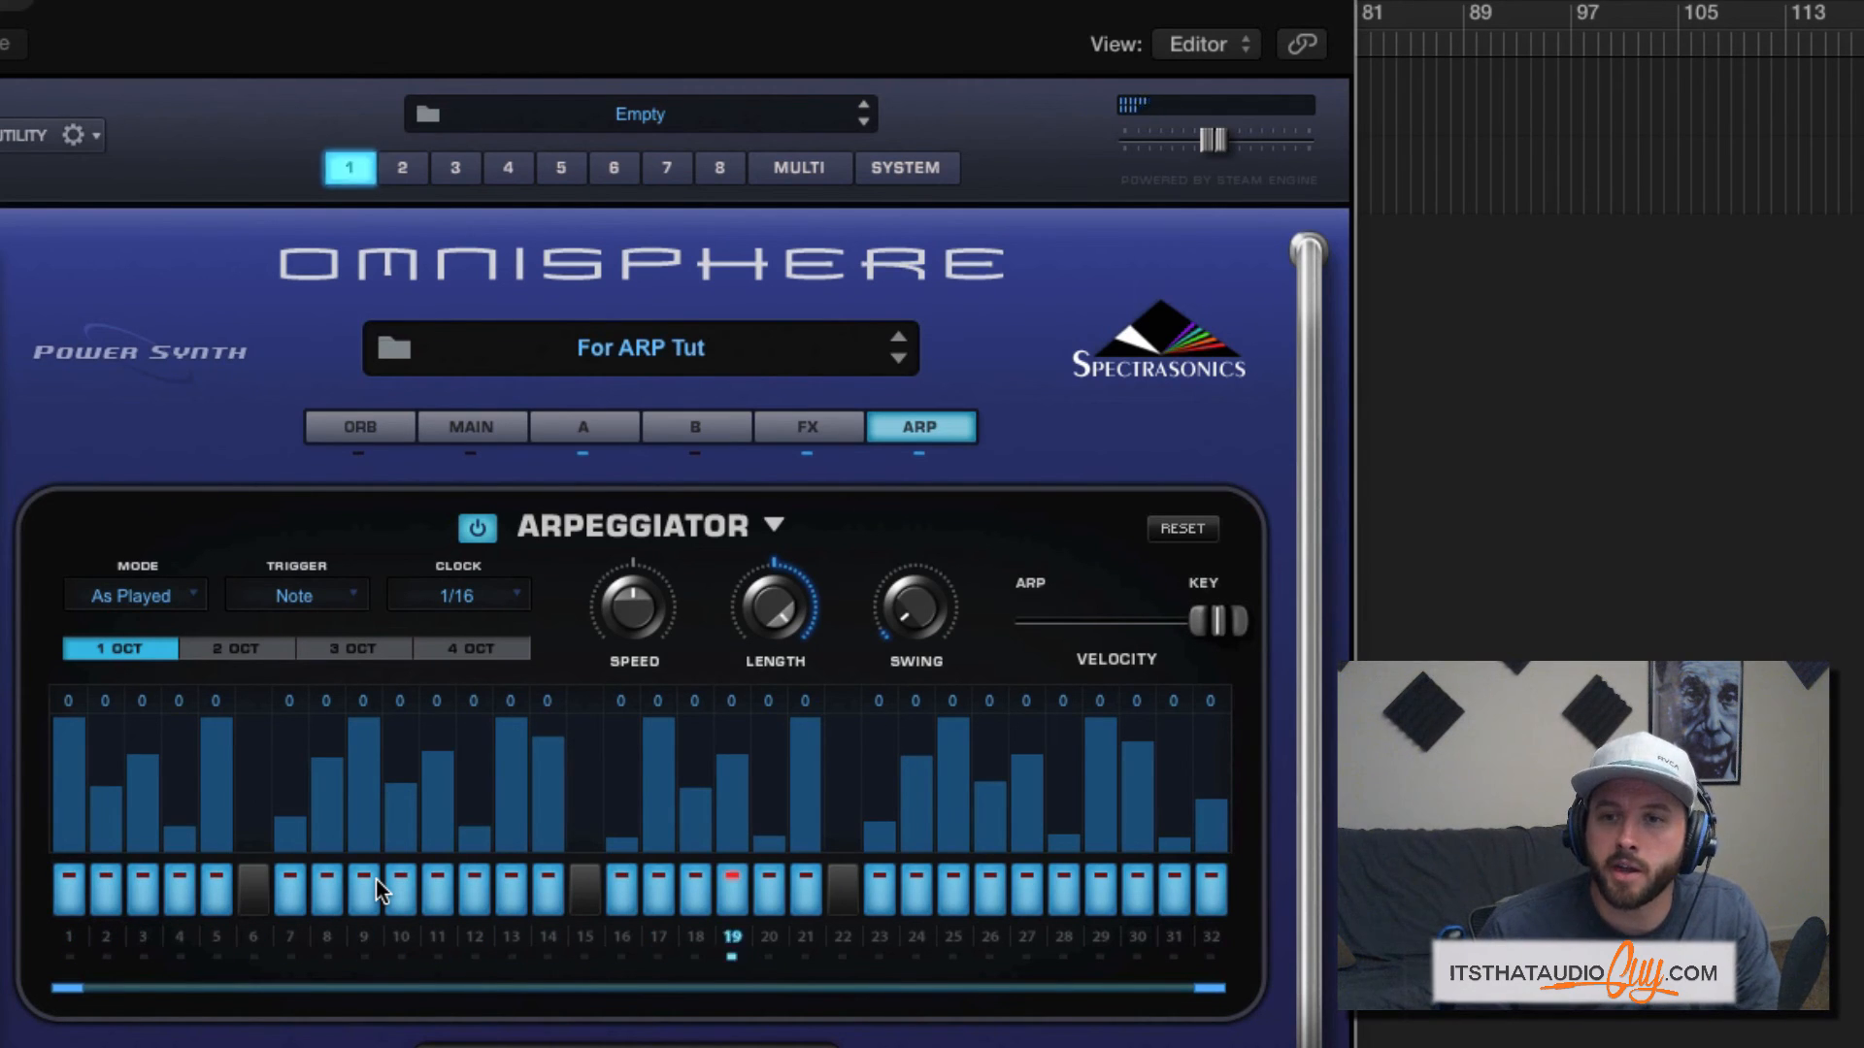
drag(1216, 623, 1010, 634)
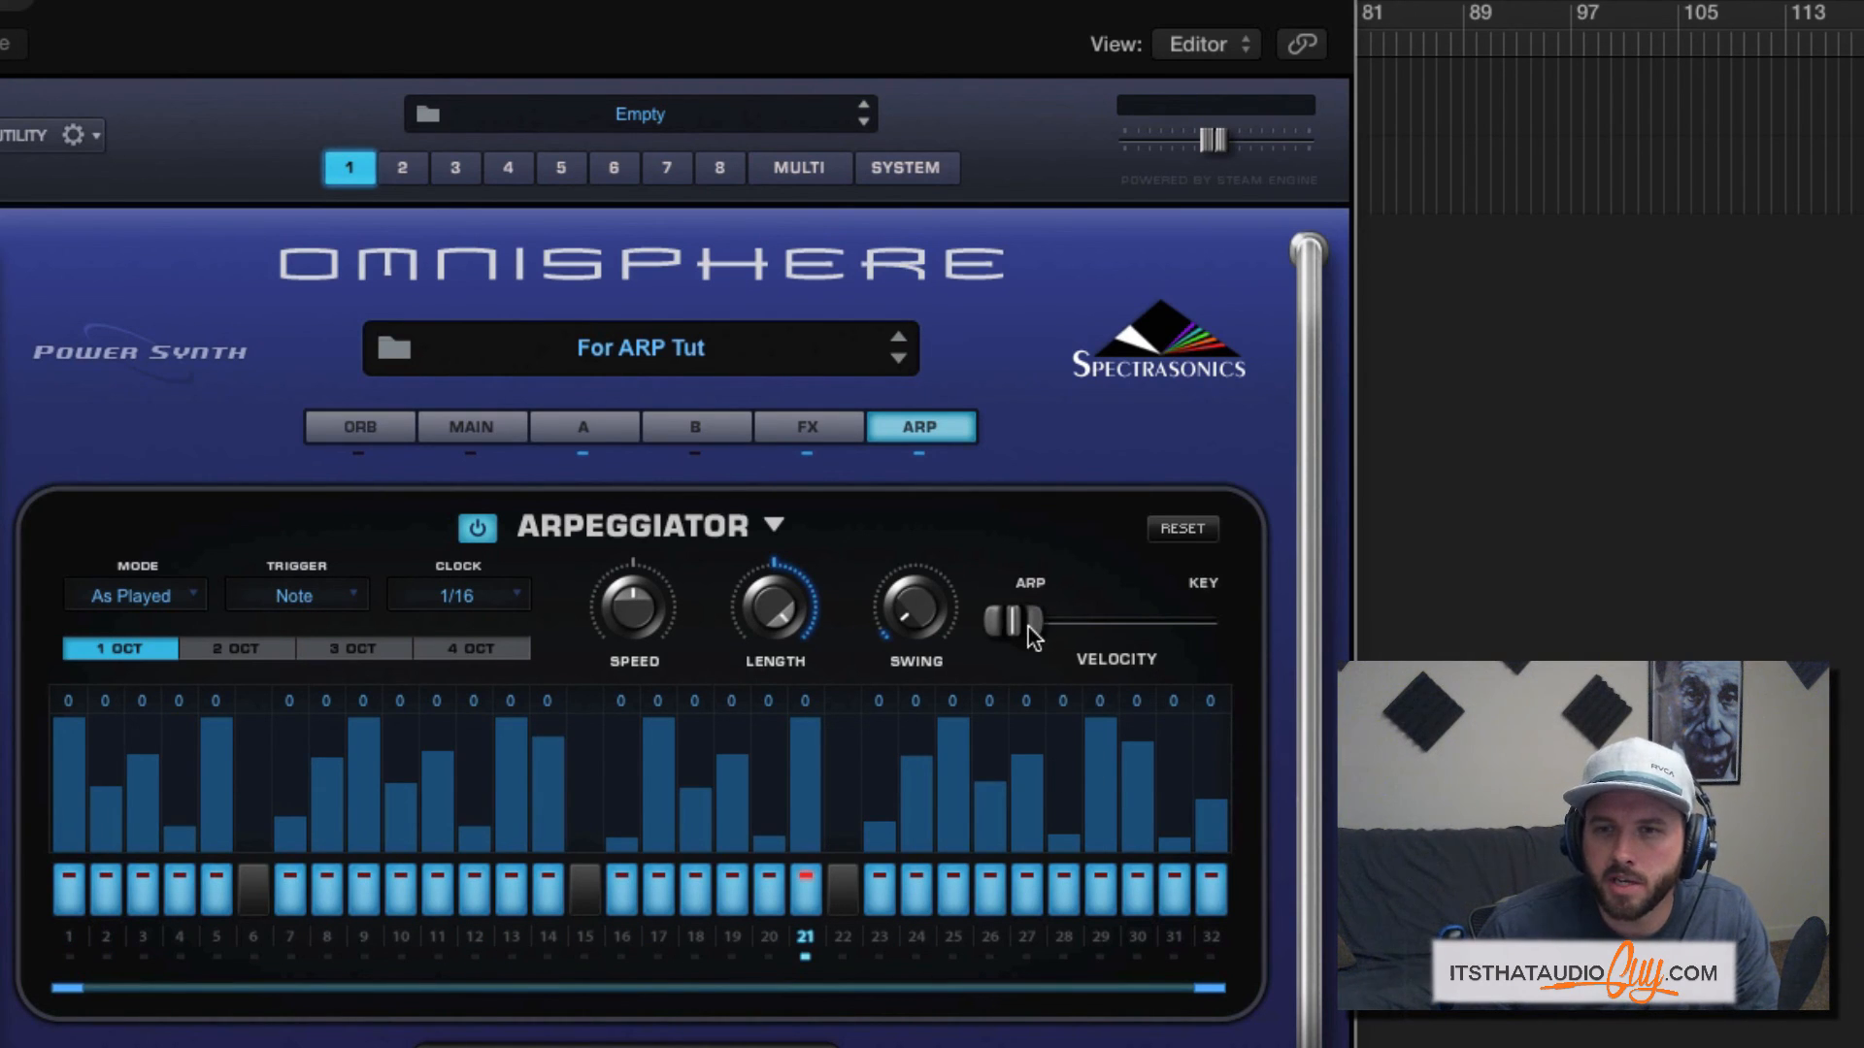
drag(1029, 627, 1086, 623)
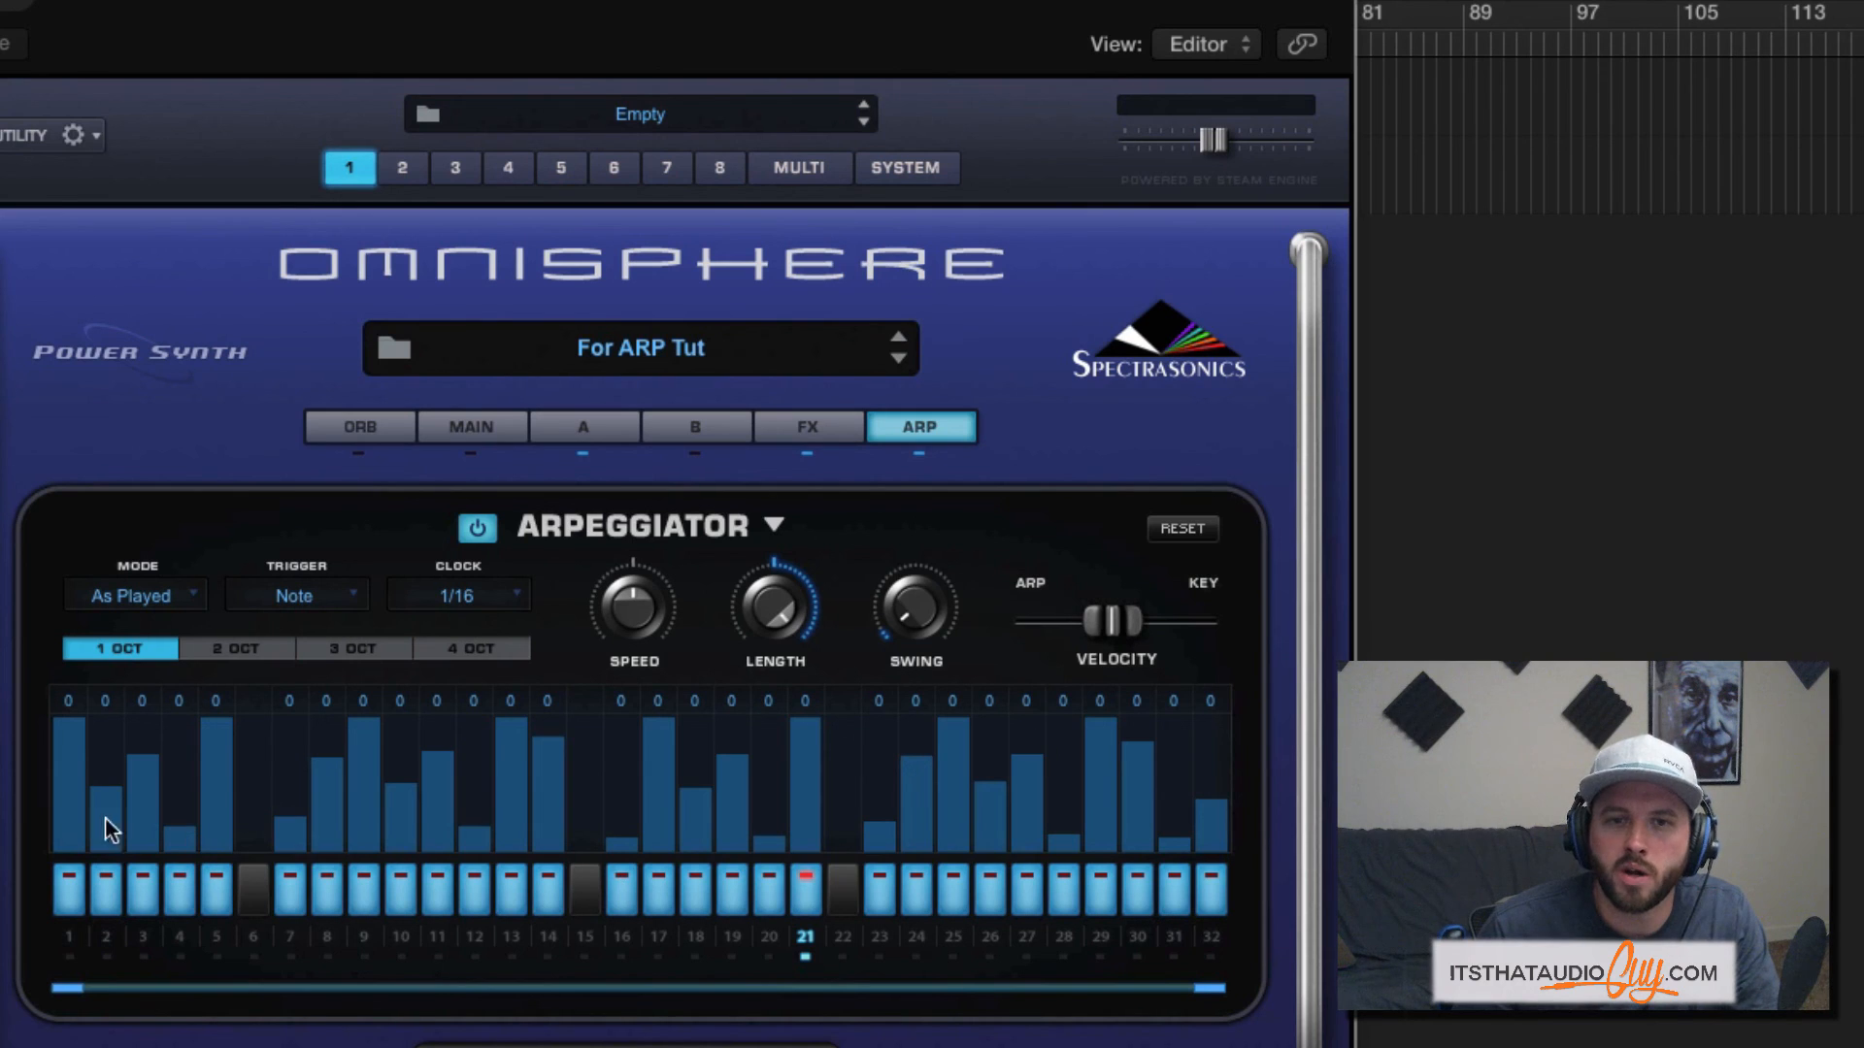